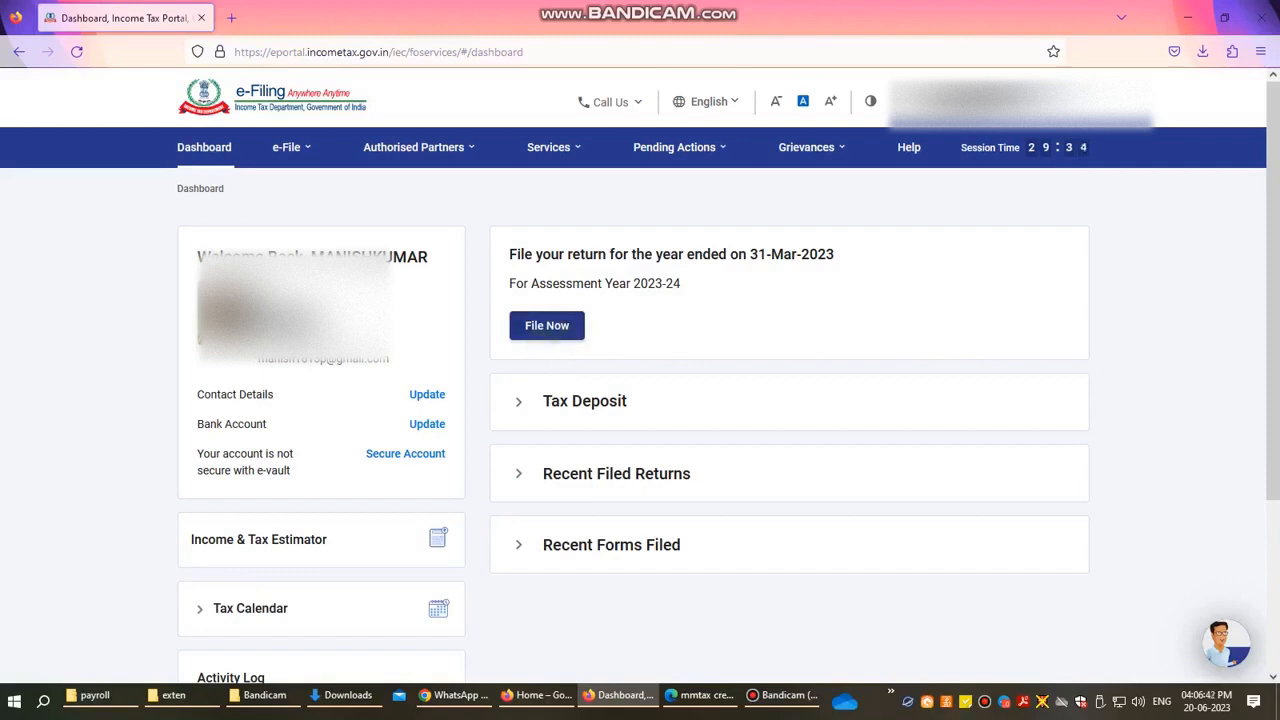
Step: Open the page for filing an income tax return
{"action": "left_click", "coordinate": [287, 147]}
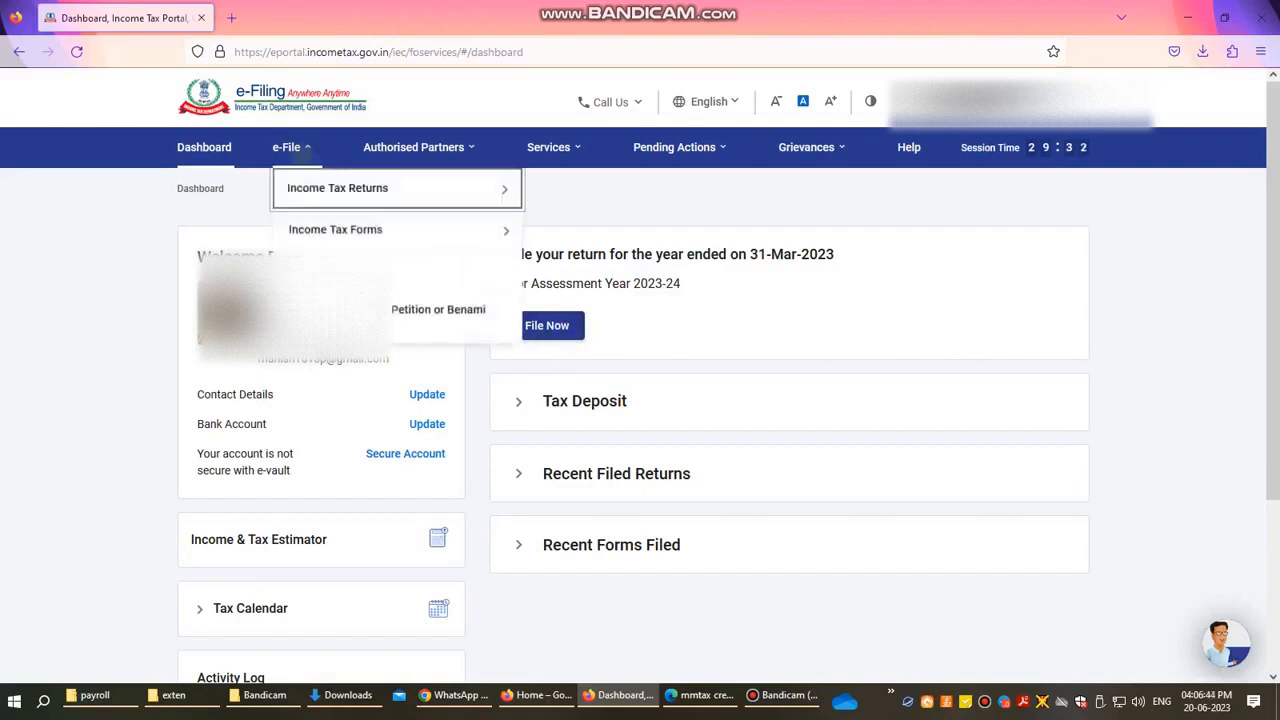
{"action": "mouse_move", "coordinate": [319, 190]}
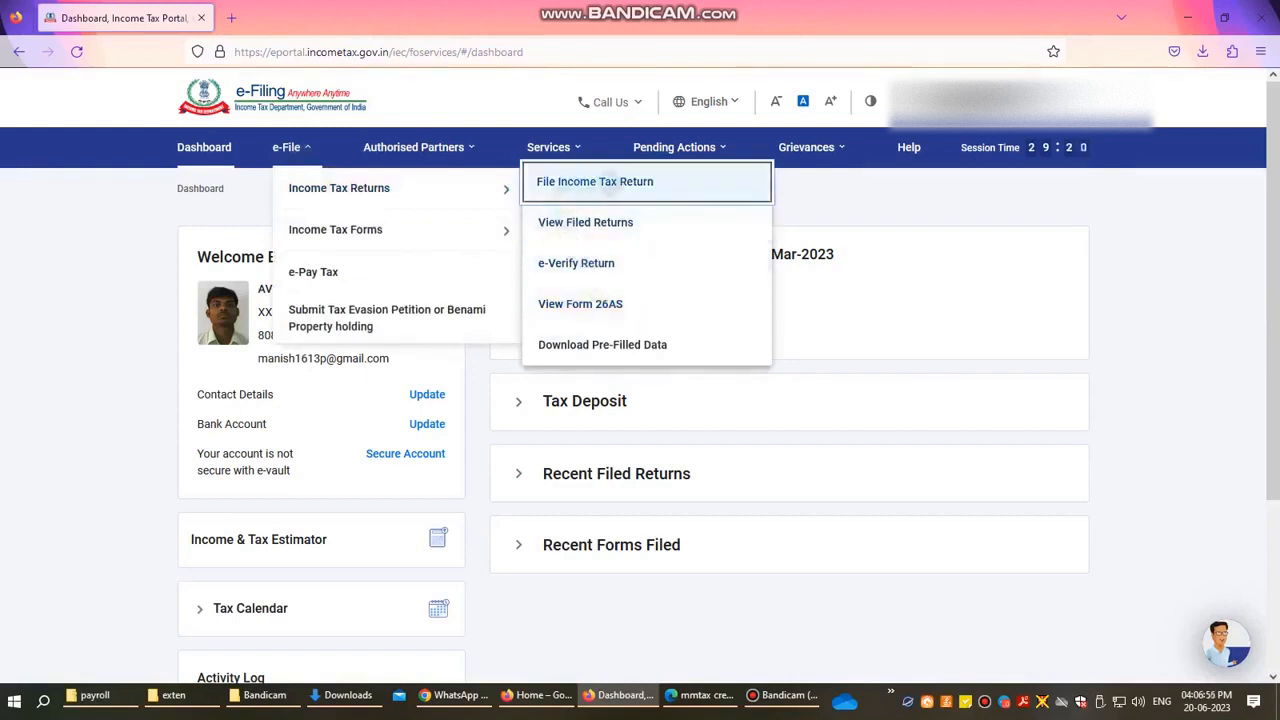
{"action": "left_click", "coordinate": [606, 181]}
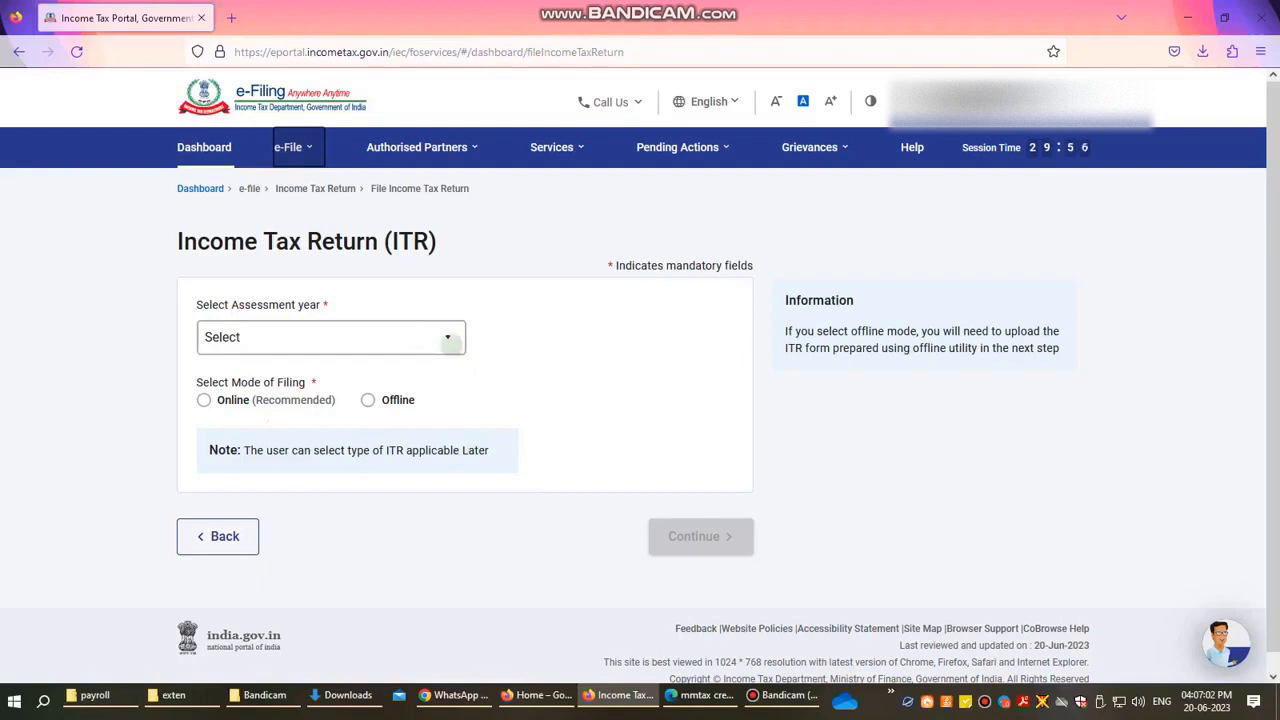
Step: Choose assessment year 2023-24 (Current A.Y.) with the Online mode of filing, and start a new filing
{"action": "left_click", "coordinate": [450, 342]}
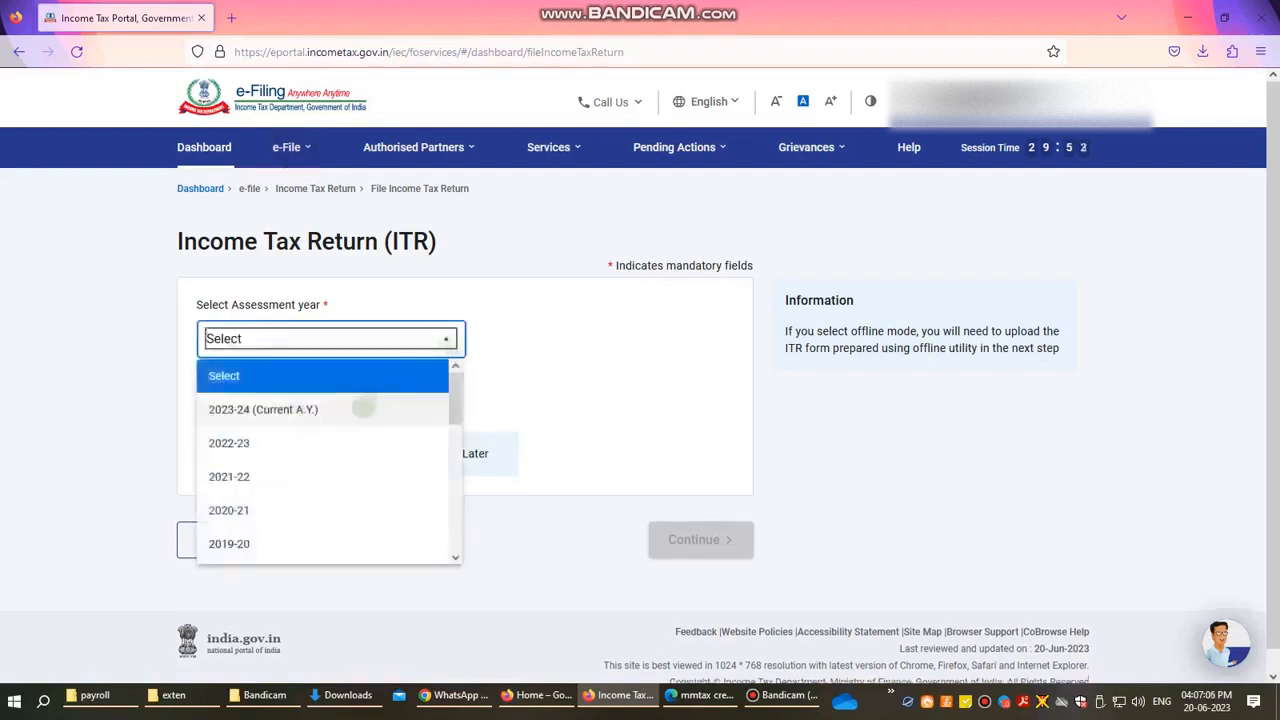
{"action": "left_click", "coordinate": [363, 409]}
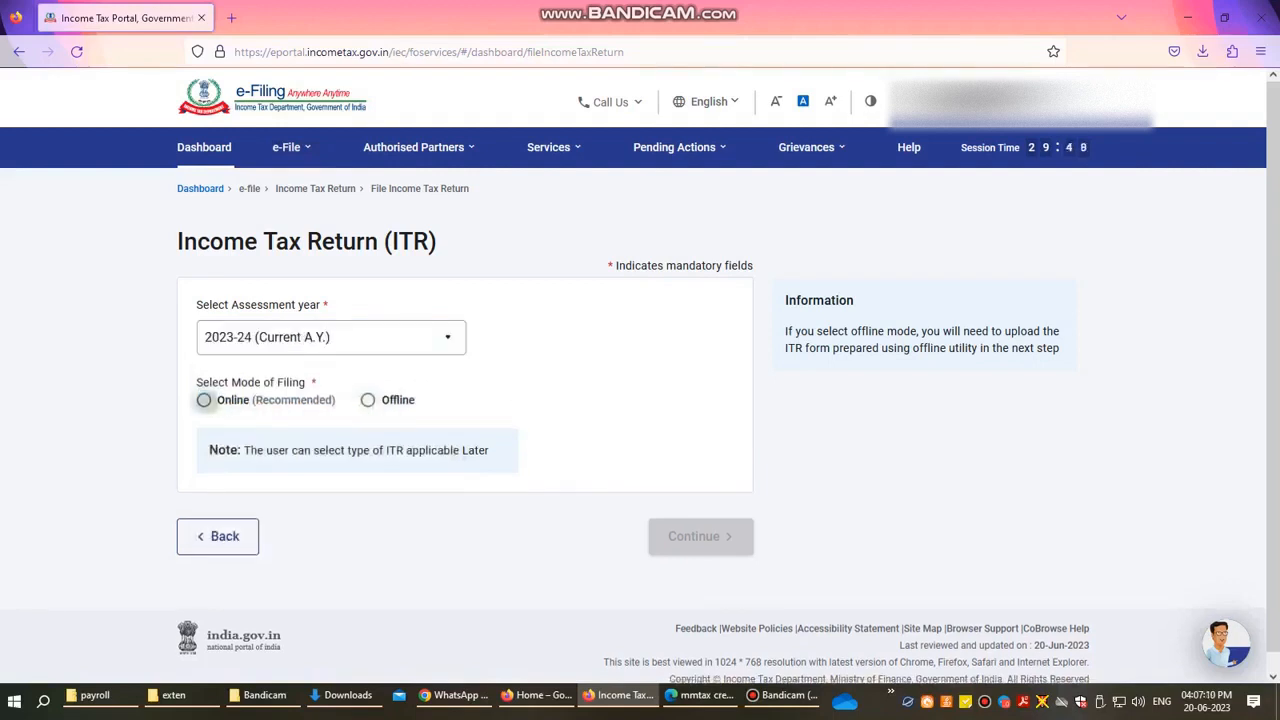
{"action": "left_click", "coordinate": [204, 400]}
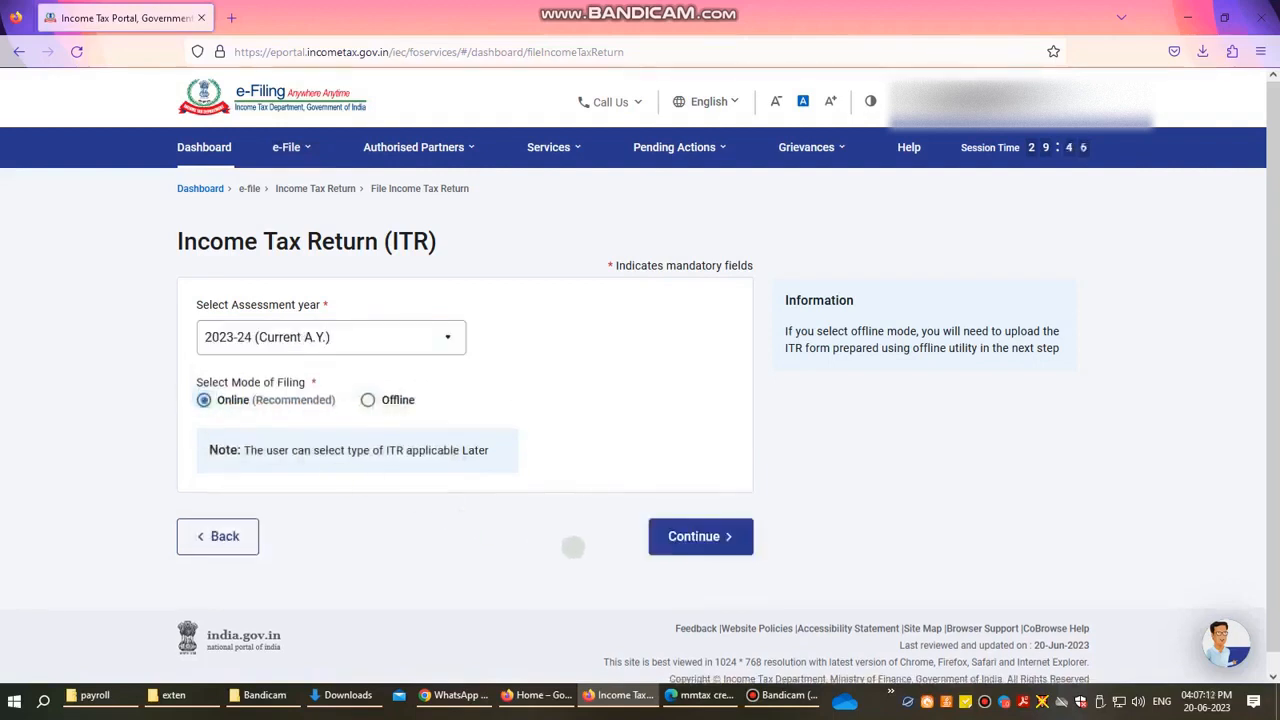
{"action": "left_click", "coordinate": [660, 536]}
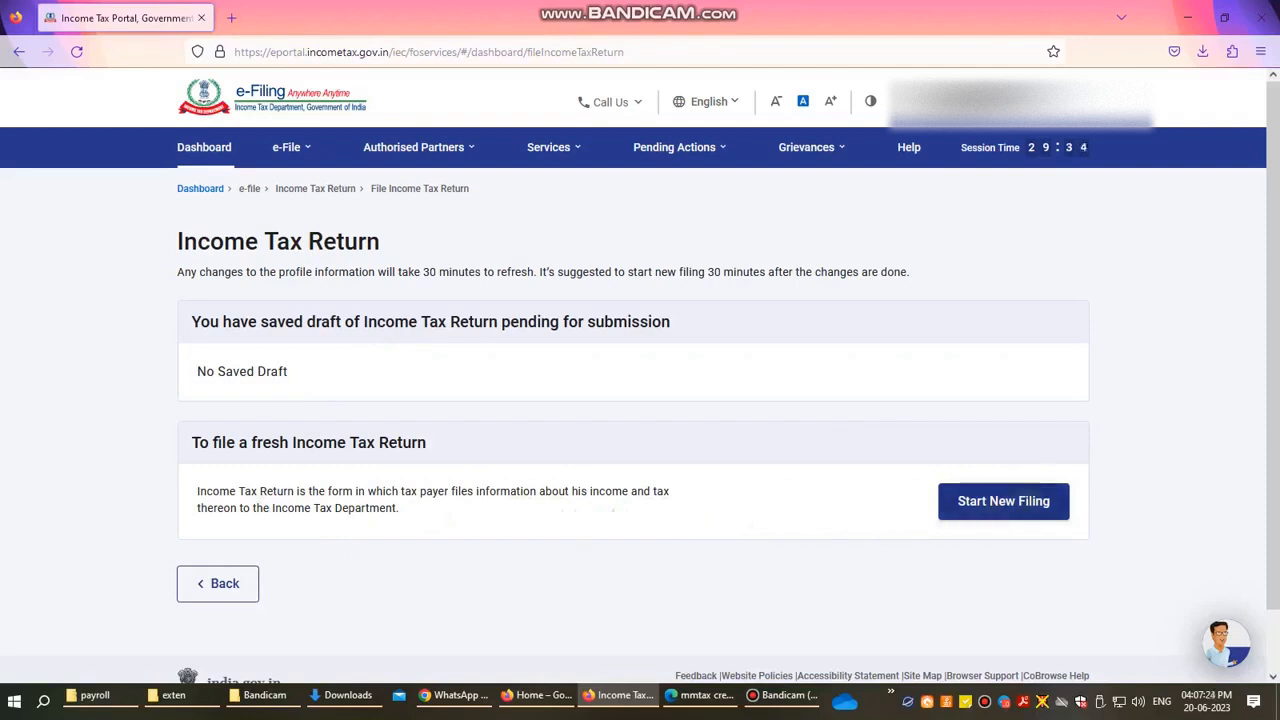
{"action": "left_click", "coordinate": [1003, 501]}
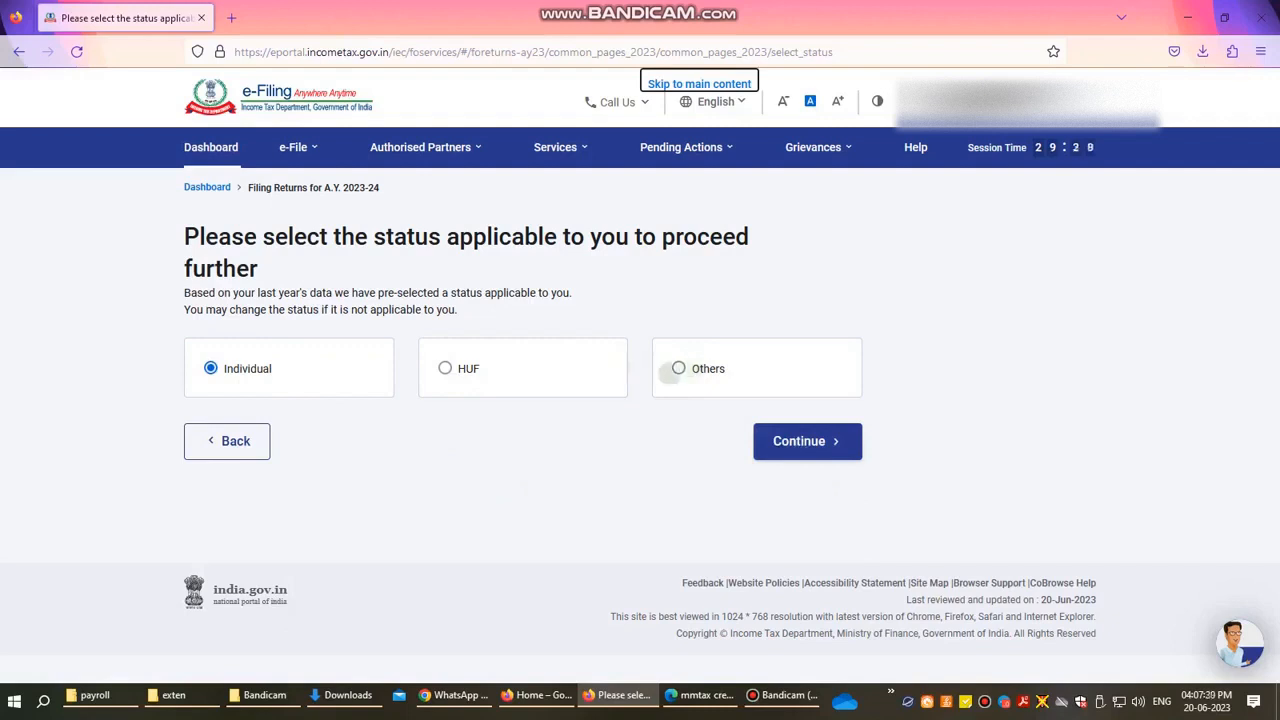
{"action": "left_click", "coordinate": [678, 368]}
{"action": "scroll", "coordinate": [575, 470], "scroll_direction": "down", "scroll_amount": 3}
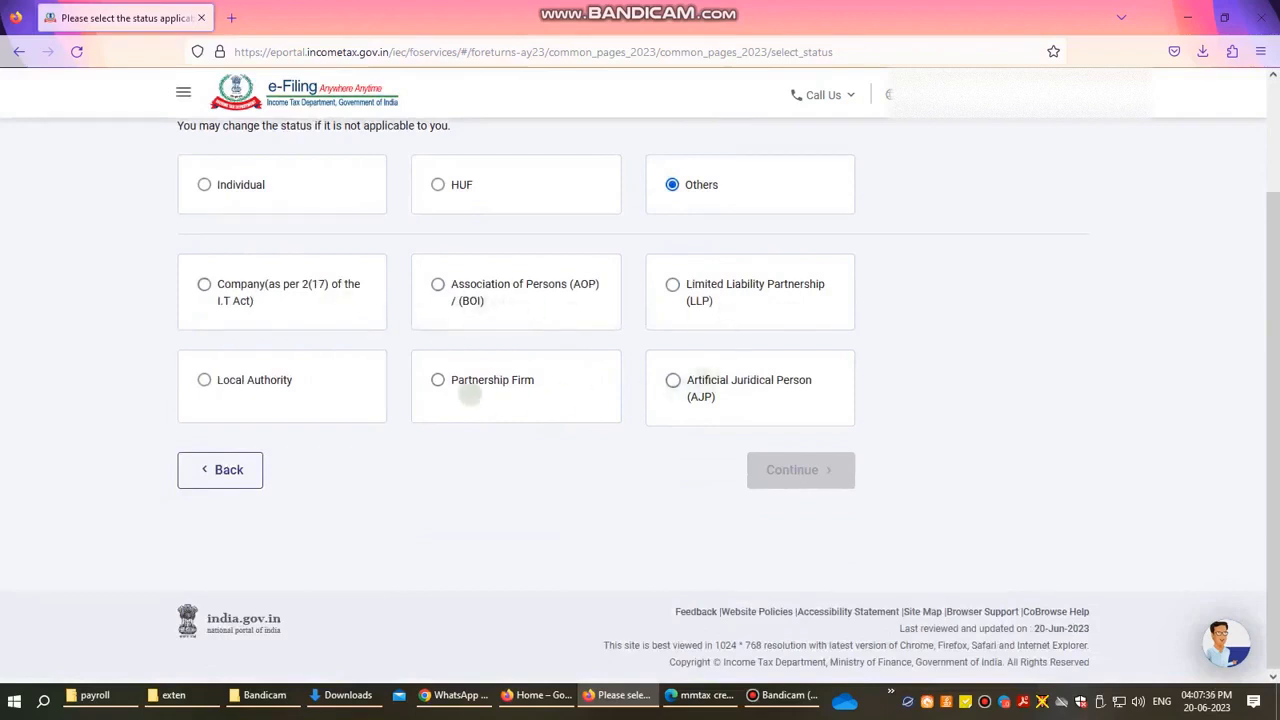
{"action": "scroll", "coordinate": [455, 407], "scroll_direction": "up", "scroll_amount": 3}
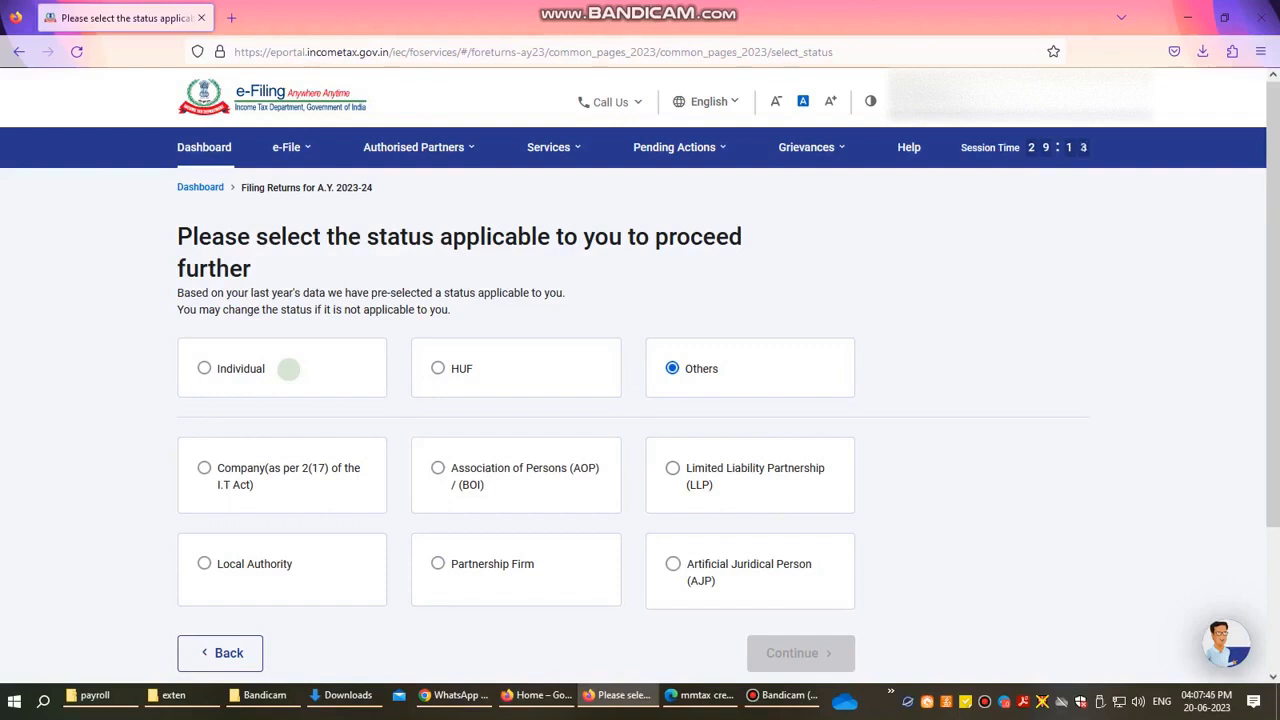
Step: Continue with the Individual status and proceed with form ITR - 1
{"action": "left_click", "coordinate": [255, 370]}
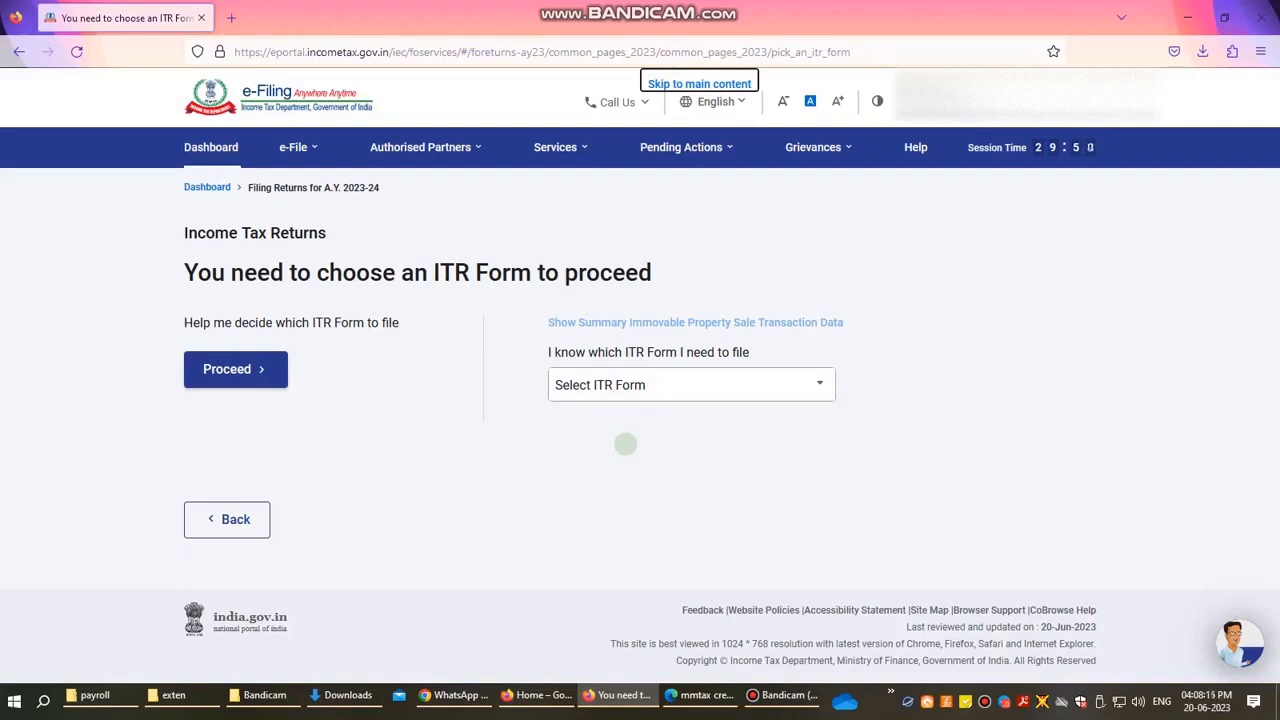
{"action": "left_click", "coordinate": [681, 386]}
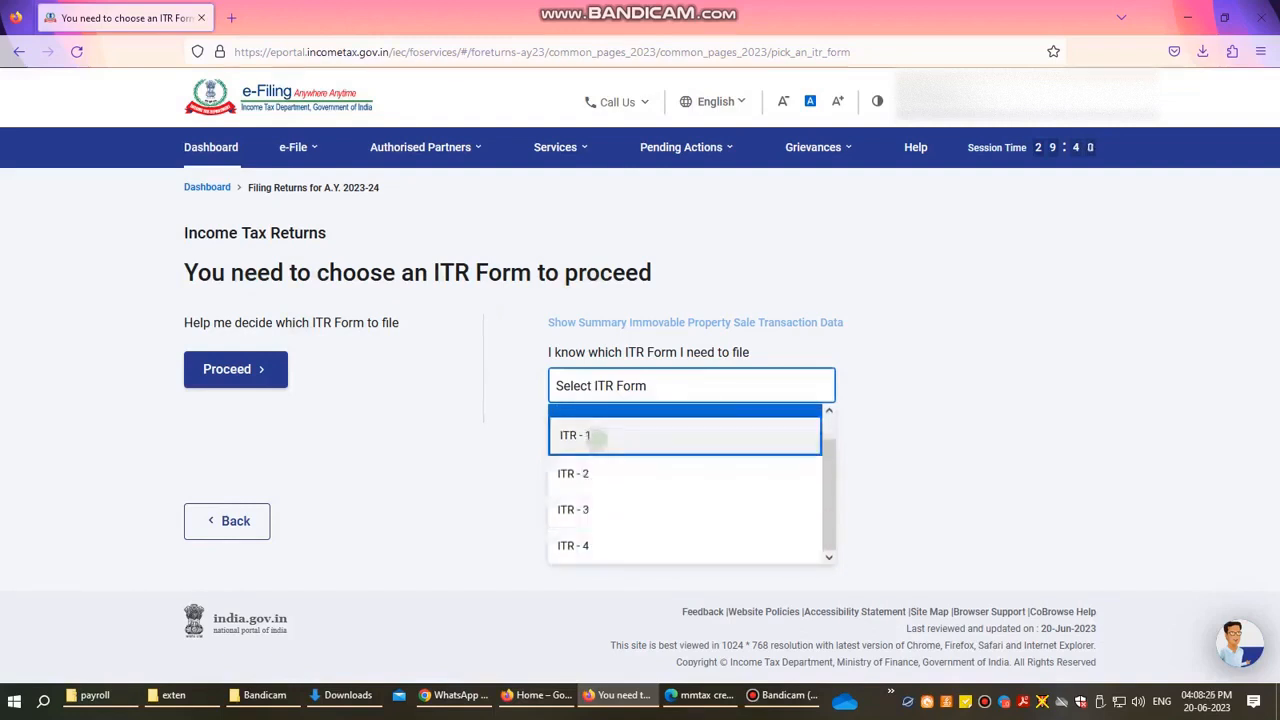
{"action": "left_click", "coordinate": [592, 434]}
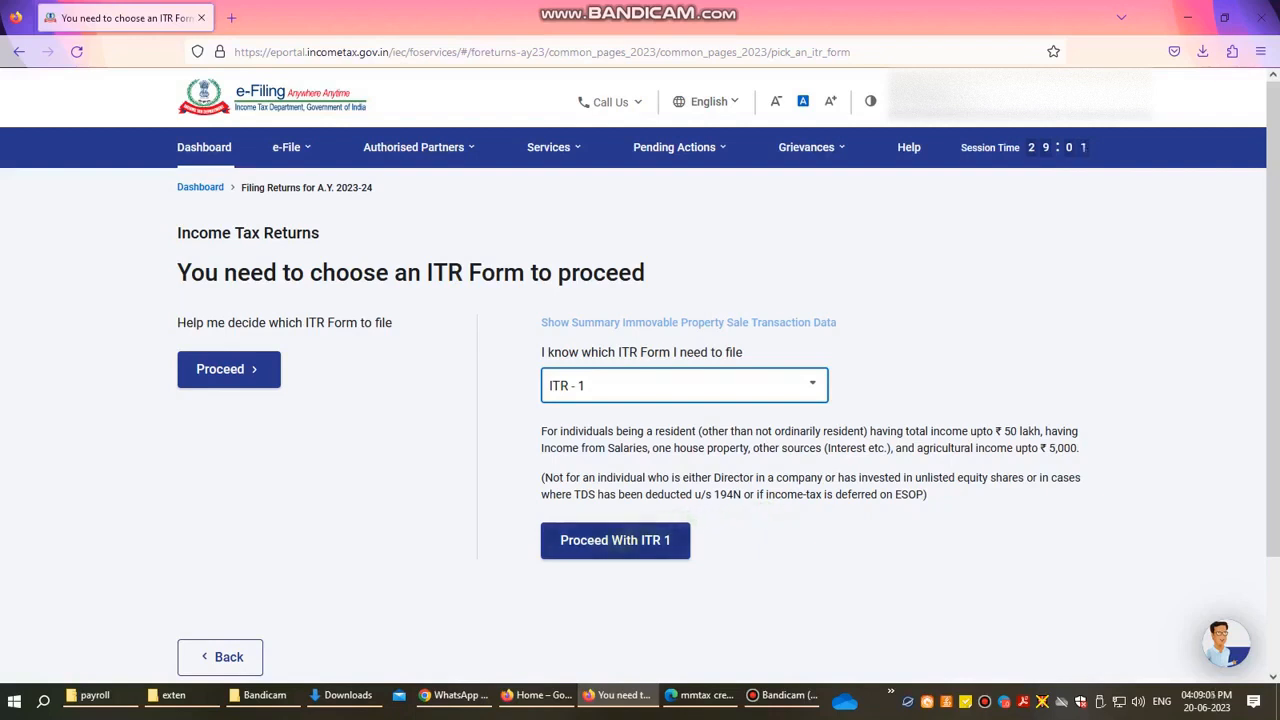
{"action": "left_click", "coordinate": [616, 540]}
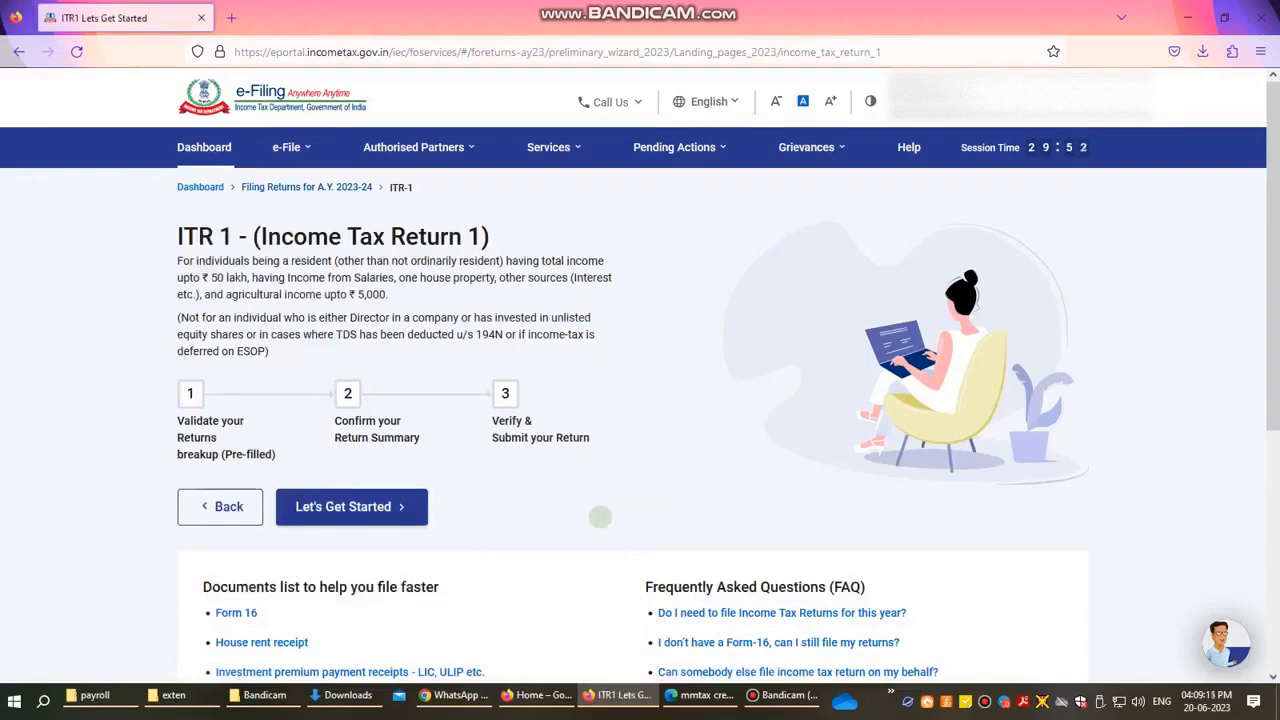
Step: Get started with the ITR 1 return and give "Taxable income is more than basic exemption limit" as the filing reason
{"action": "scroll", "coordinate": [600, 517], "scroll_direction": "down", "scroll_amount": 4}
{"action": "scroll", "coordinate": [594, 517], "scroll_direction": "up", "scroll_amount": 4}
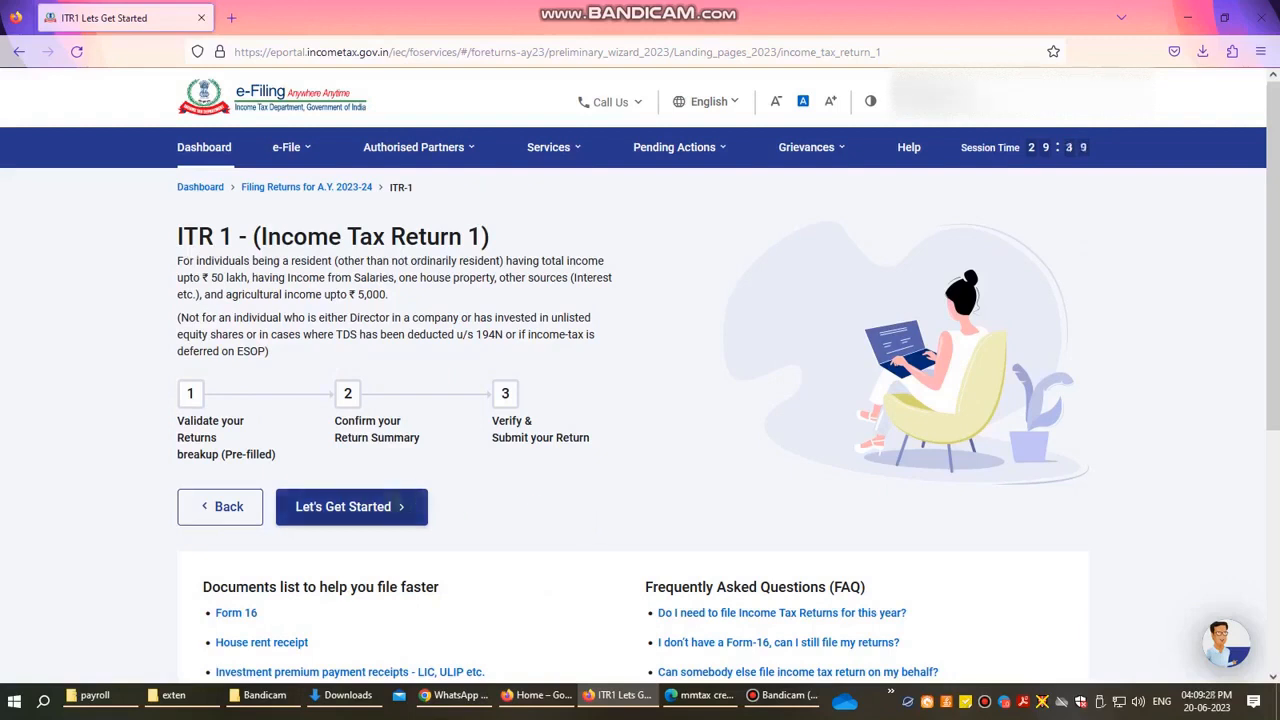
{"action": "left_click", "coordinate": [388, 508]}
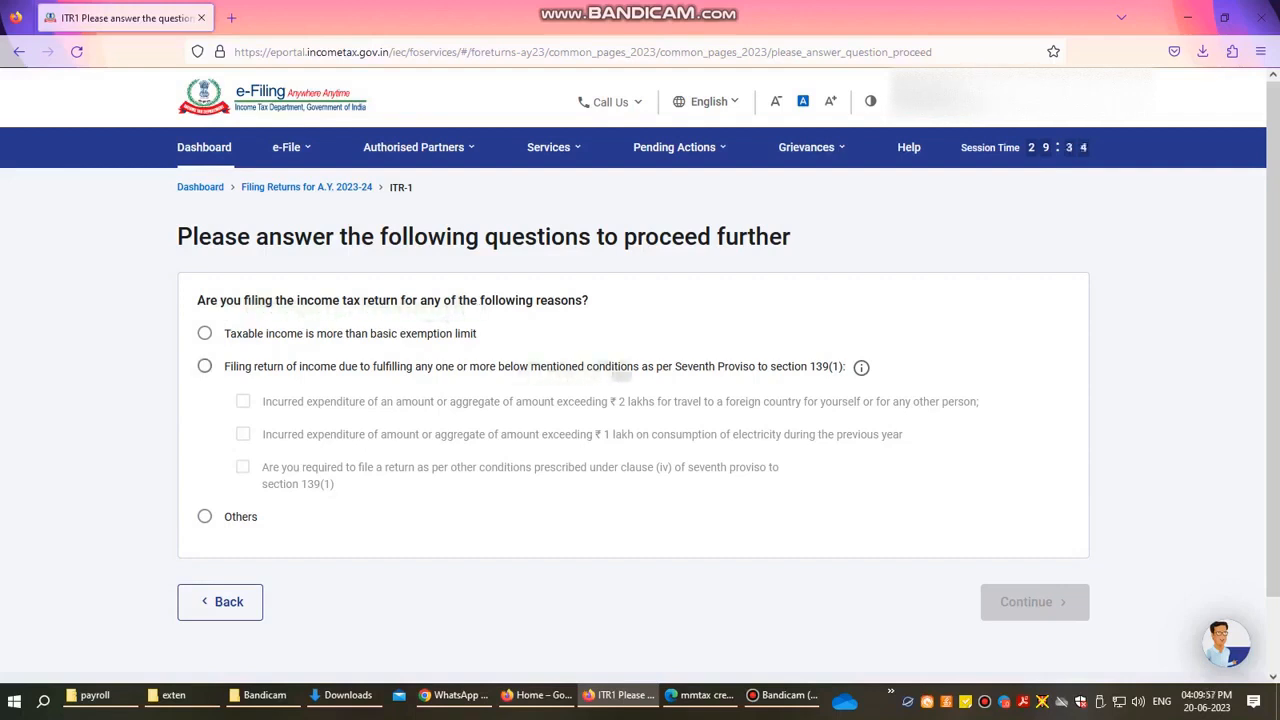
{"action": "left_click", "coordinate": [204, 366]}
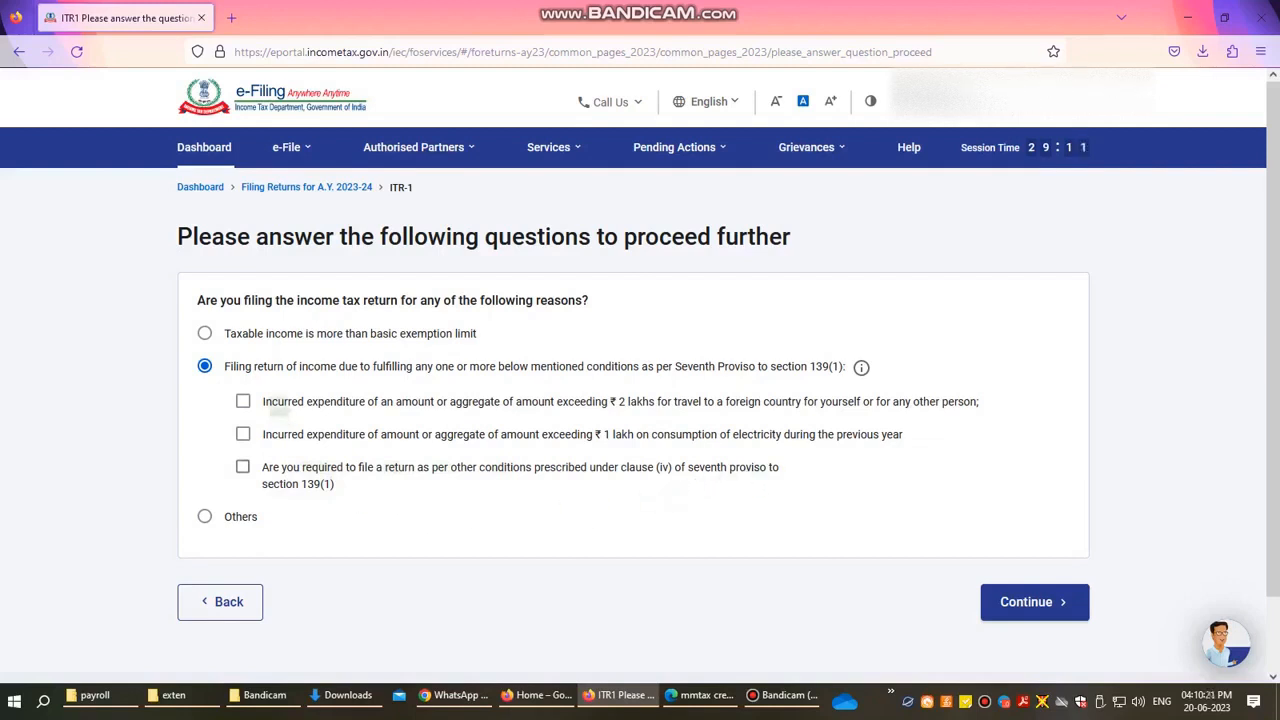
{"action": "left_click", "coordinate": [204, 333]}
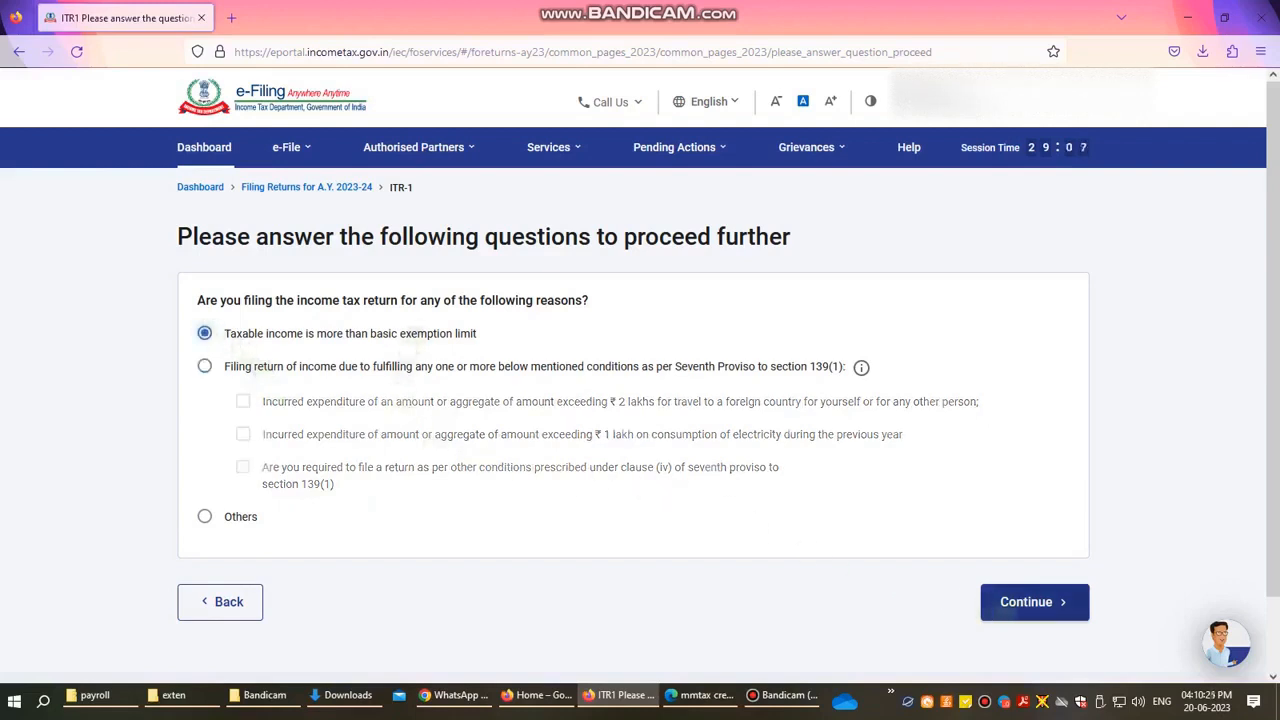
{"action": "left_click", "coordinate": [1034, 601]}
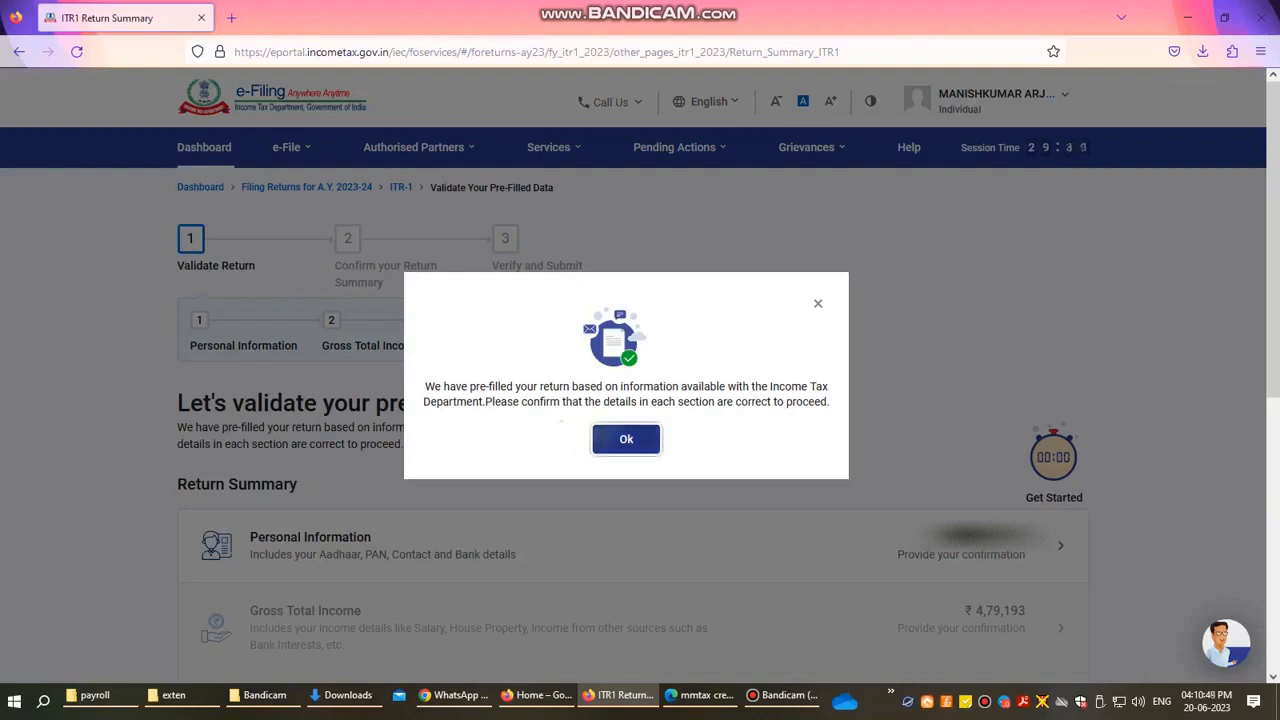
Step: Acknowledge the pre-filled return notice and open the Personal Information section of the return summary
{"action": "left_click", "coordinate": [606, 439]}
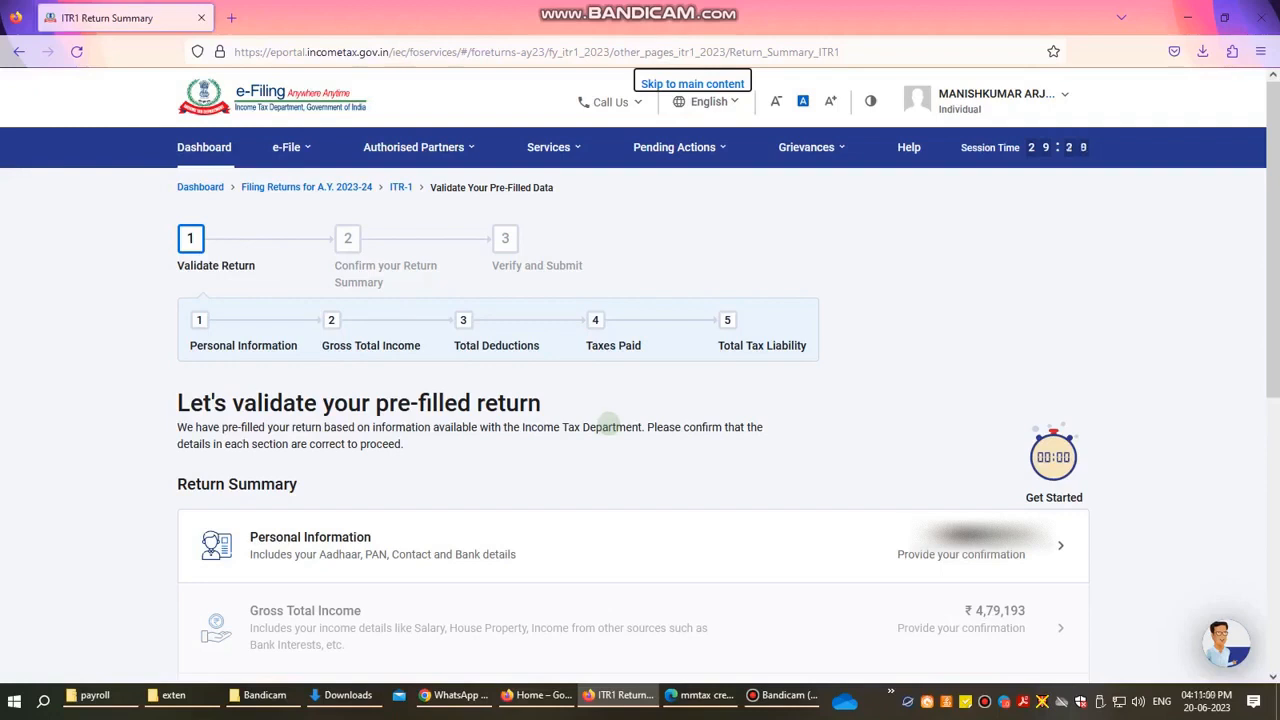
{"action": "scroll", "coordinate": [360, 357], "scroll_direction": "down", "scroll_amount": 3}
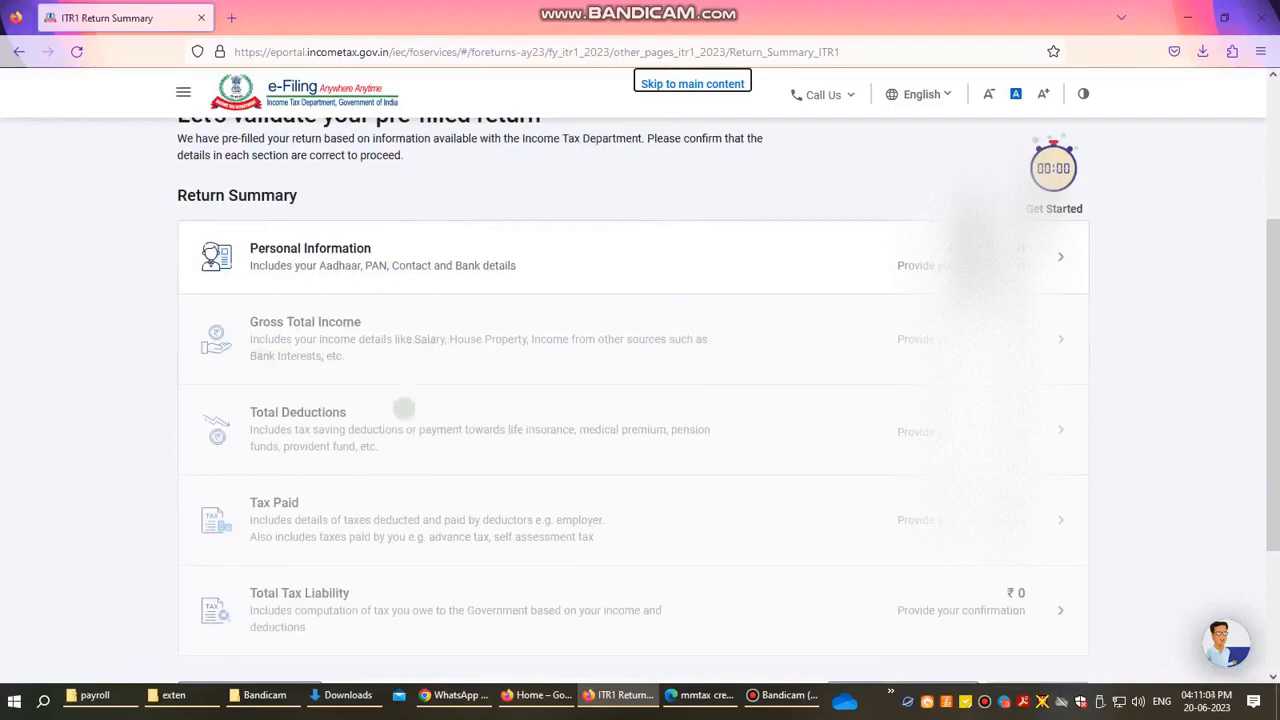
{"action": "scroll", "coordinate": [400, 490], "scroll_direction": "down", "scroll_amount": 2}
{"action": "scroll", "coordinate": [394, 507], "scroll_direction": "up", "scroll_amount": 3}
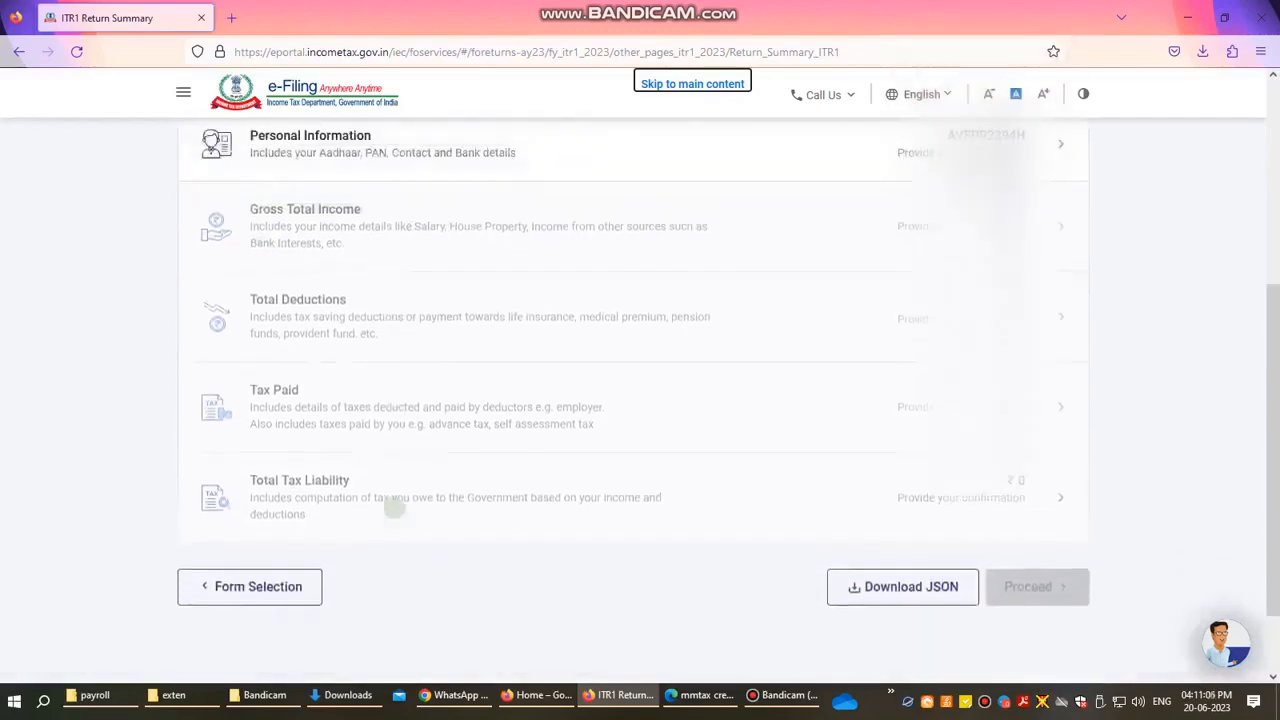
{"action": "scroll", "coordinate": [394, 507], "scroll_direction": "up", "scroll_amount": 1}
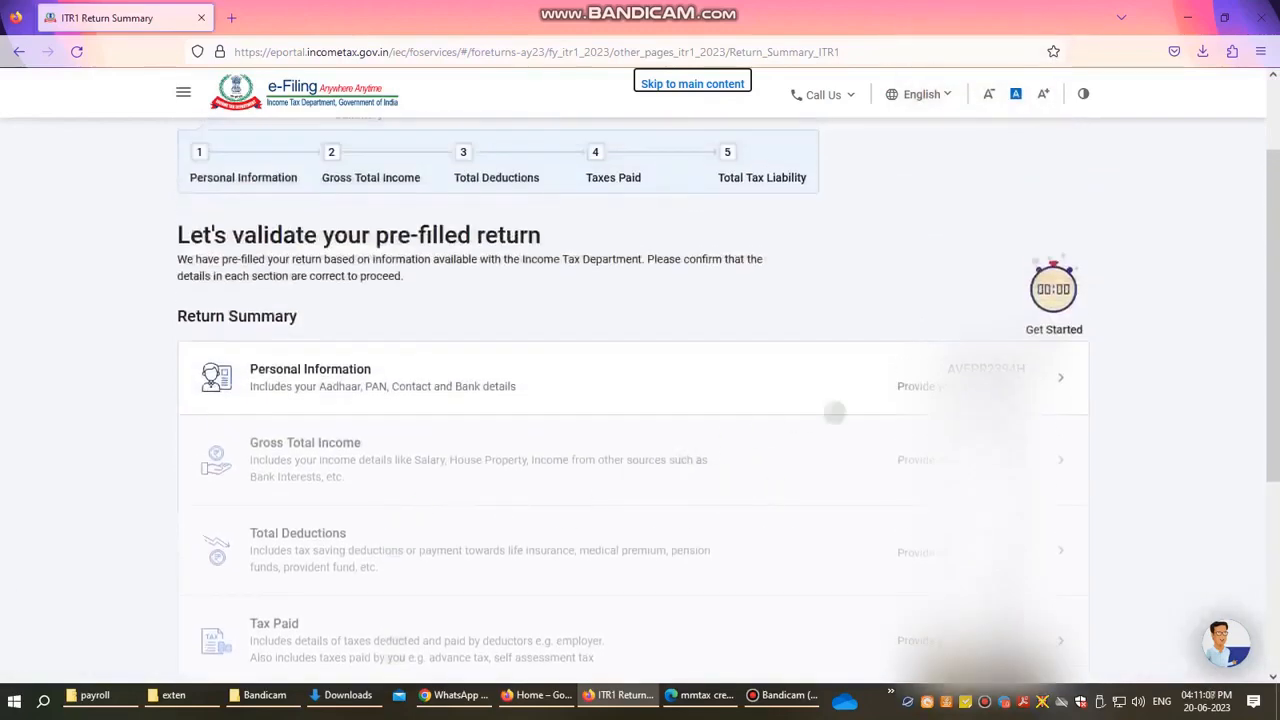
{"action": "left_click", "coordinate": [985, 380]}
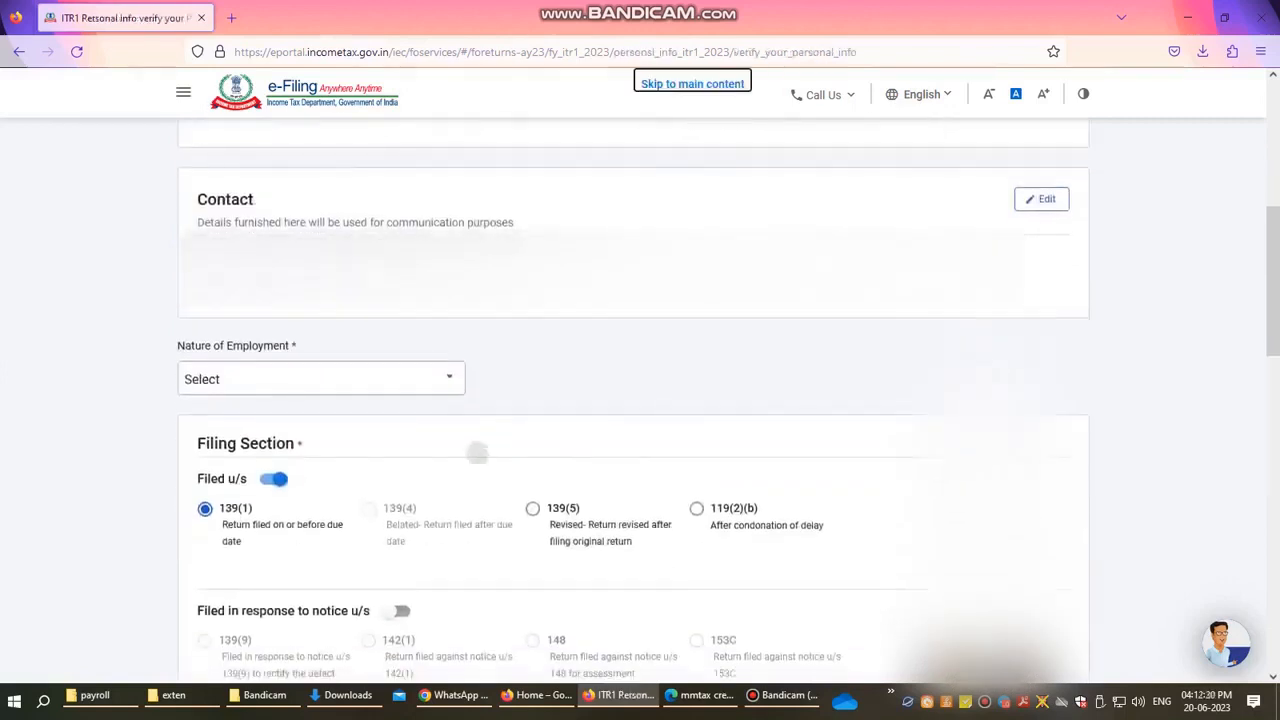
Step: Set the Nature of Employment to Others
{"action": "left_click", "coordinate": [417, 378]}
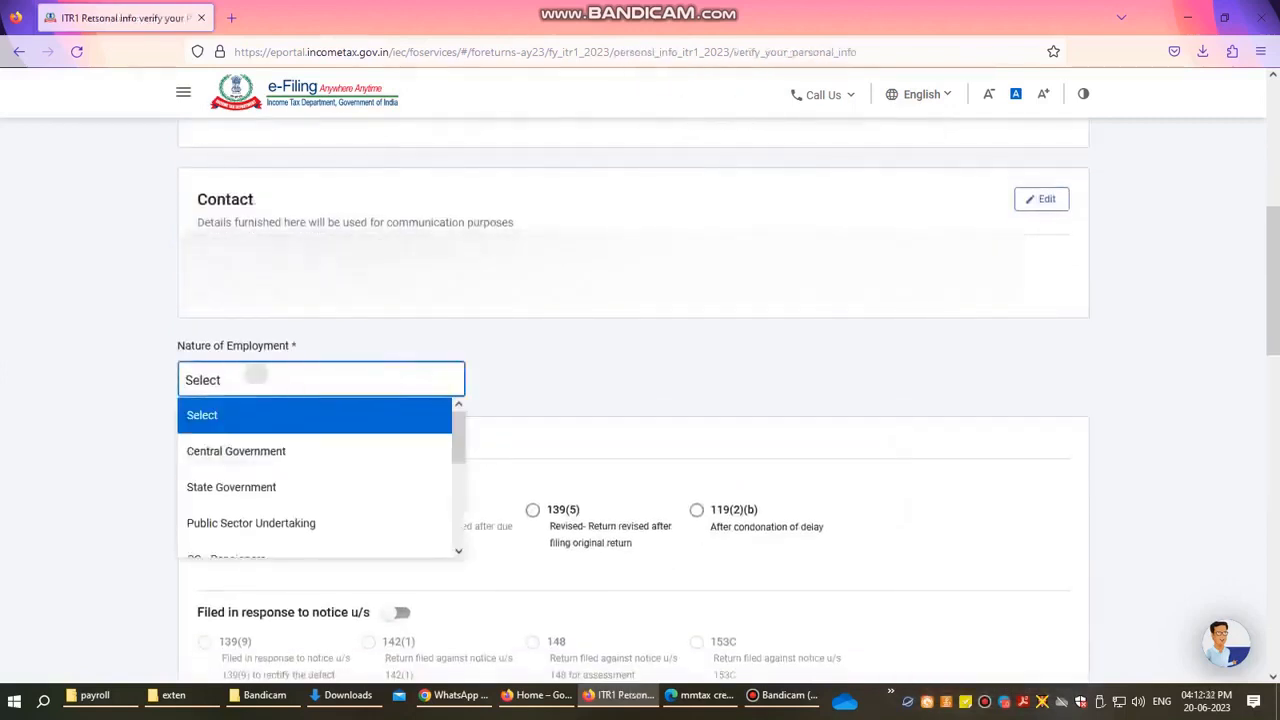
{"action": "scroll", "coordinate": [300, 483], "scroll_direction": "down", "scroll_amount": 3}
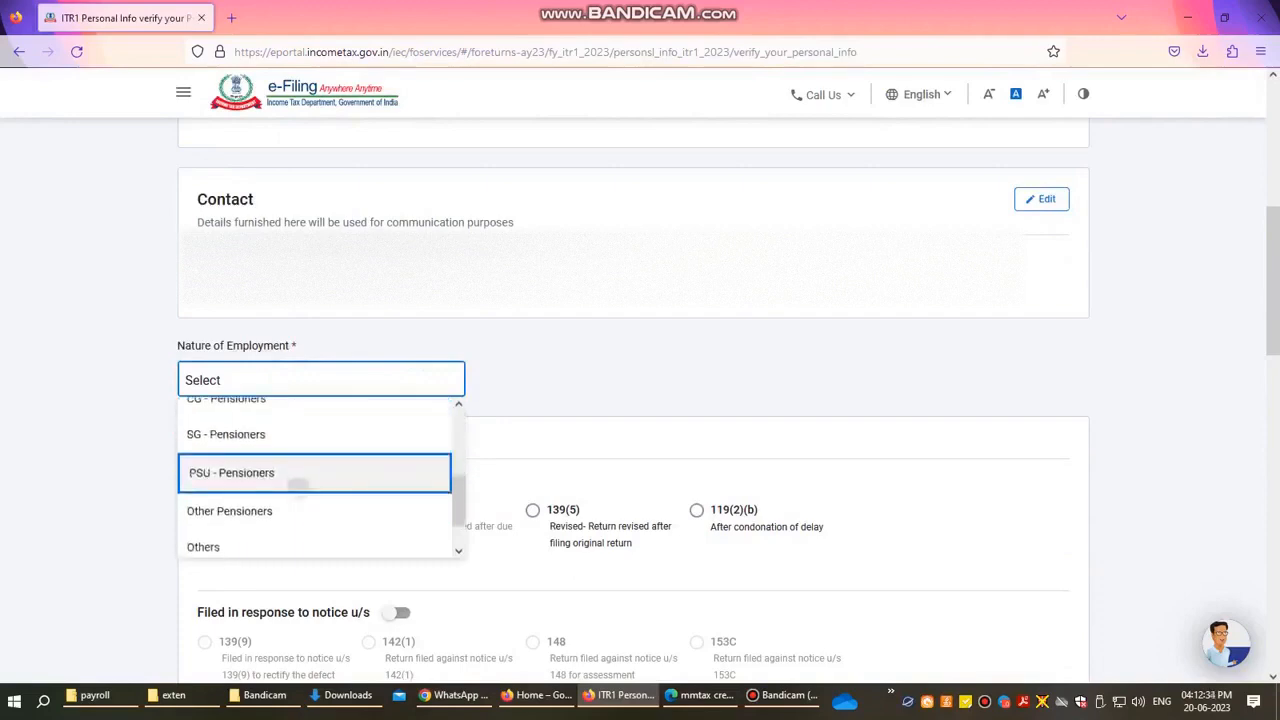
{"action": "scroll", "coordinate": [298, 482], "scroll_direction": "up", "scroll_amount": 3}
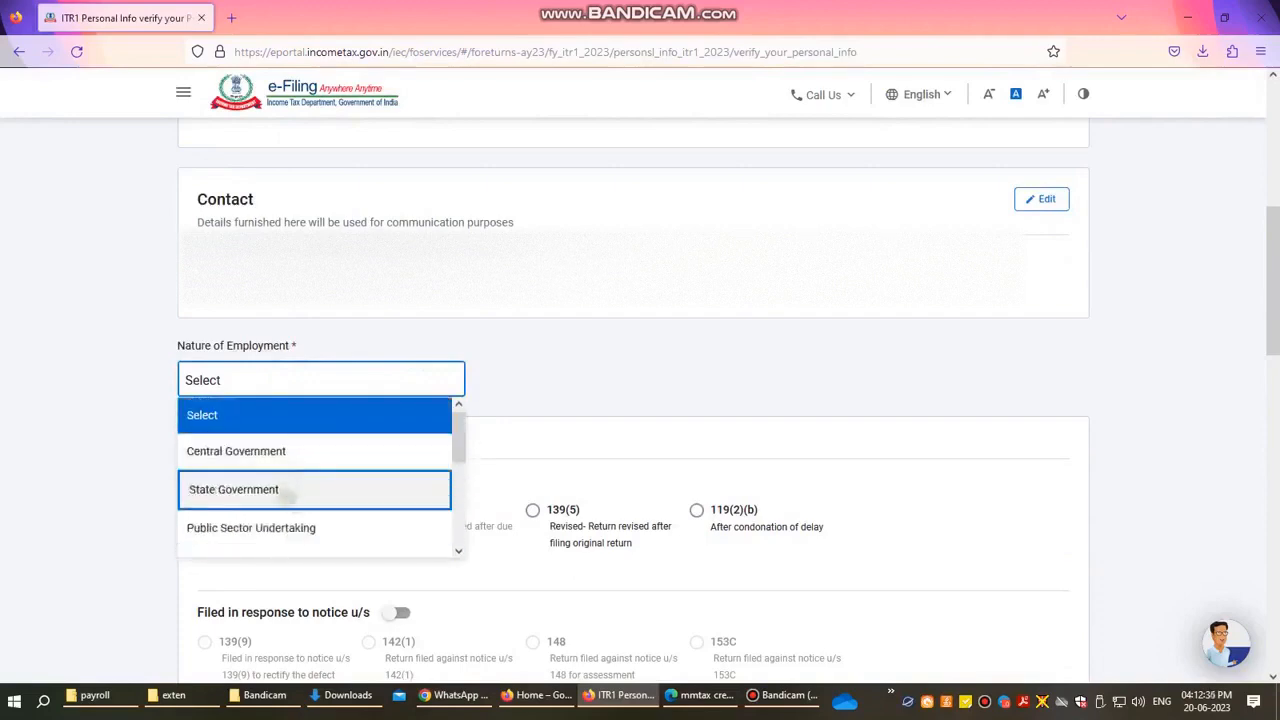
{"action": "scroll", "coordinate": [285, 480], "scroll_direction": "down", "scroll_amount": 2}
{"action": "scroll", "coordinate": [280, 484], "scroll_direction": "down", "scroll_amount": 2}
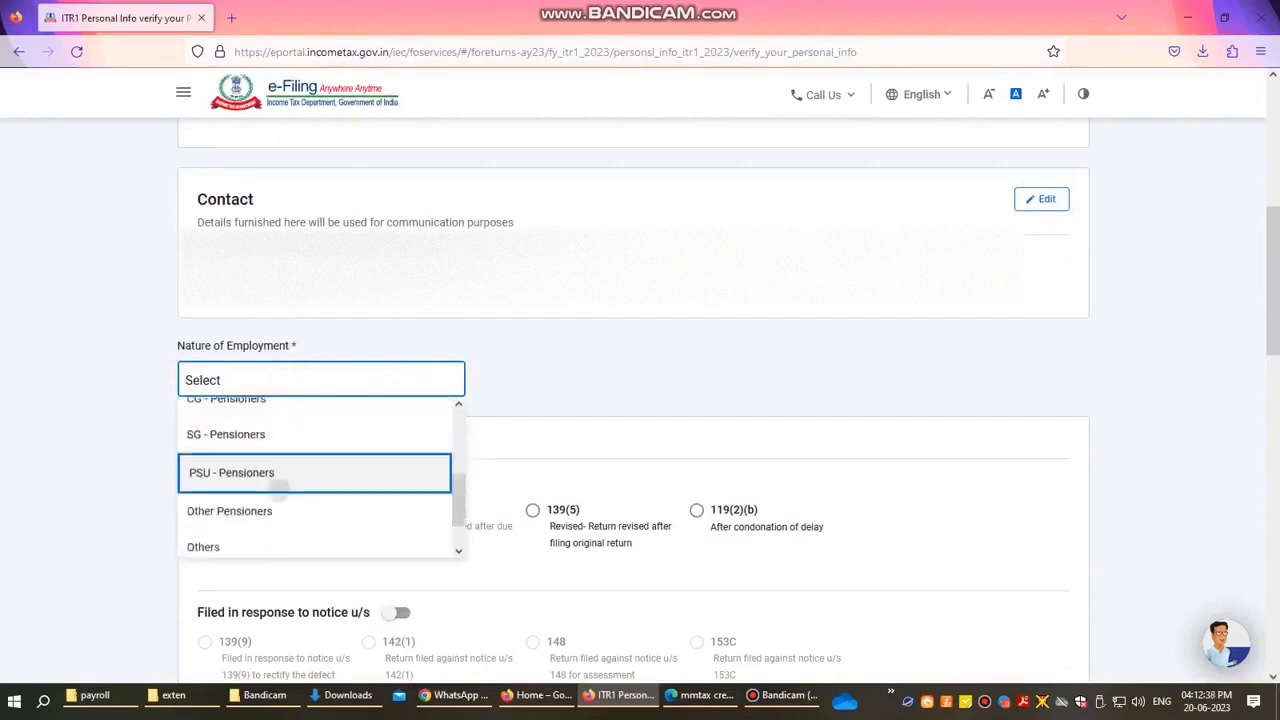
{"action": "scroll", "coordinate": [275, 498], "scroll_direction": "down", "scroll_amount": 4}
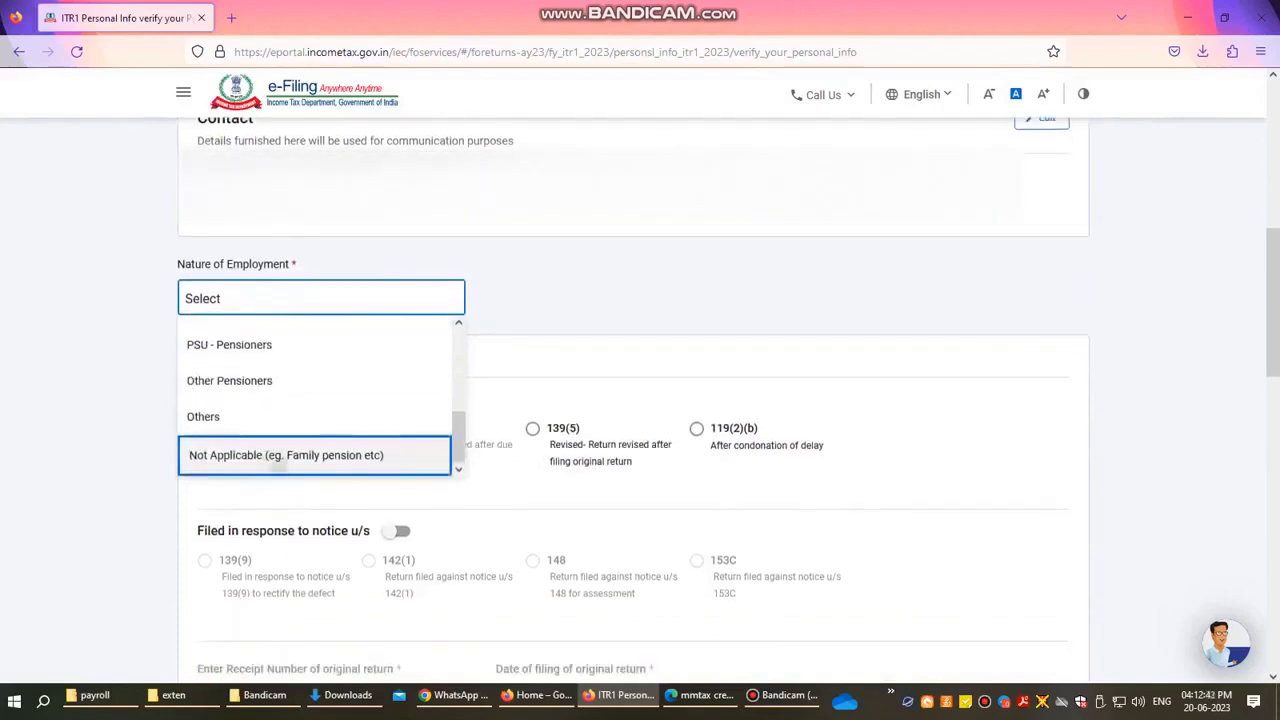
{"action": "left_click", "coordinate": [239, 418]}
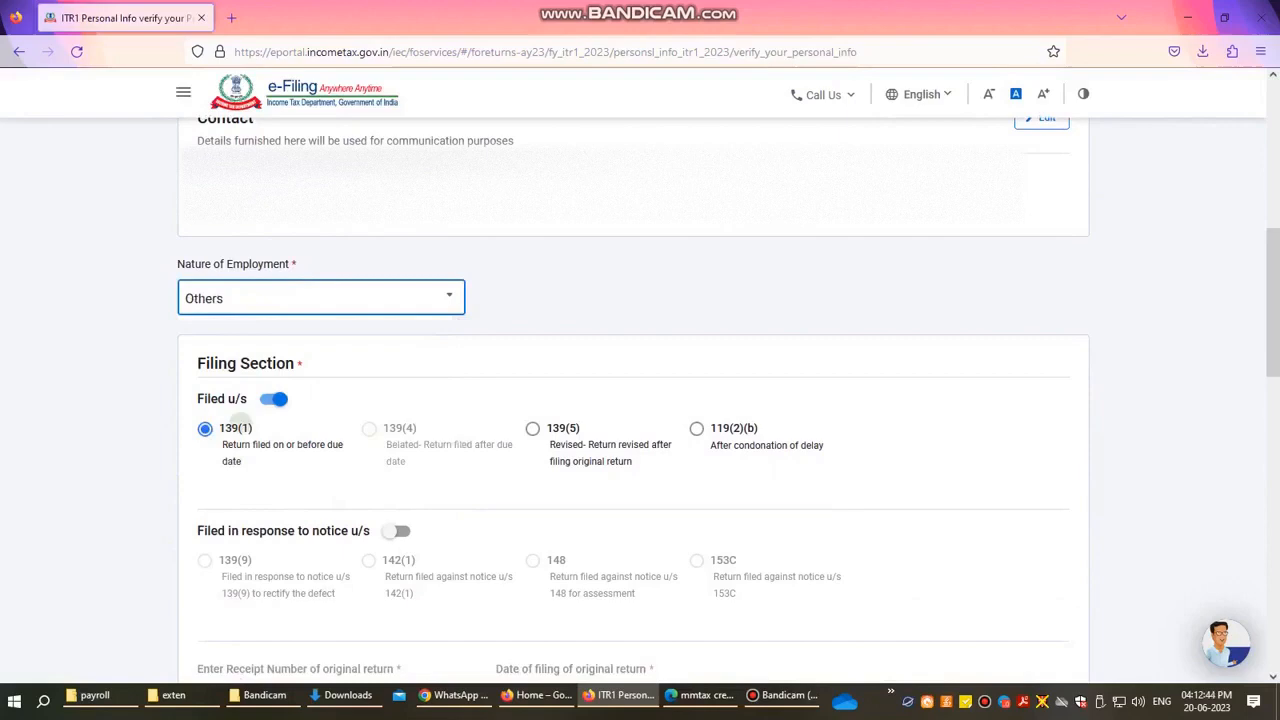
{"action": "left_click", "coordinate": [530, 297]}
Step: Answer No to opting for the new tax regime u/s 115BAC in the Filing Section
{"action": "scroll", "coordinate": [530, 297], "scroll_direction": "down", "scroll_amount": 1}
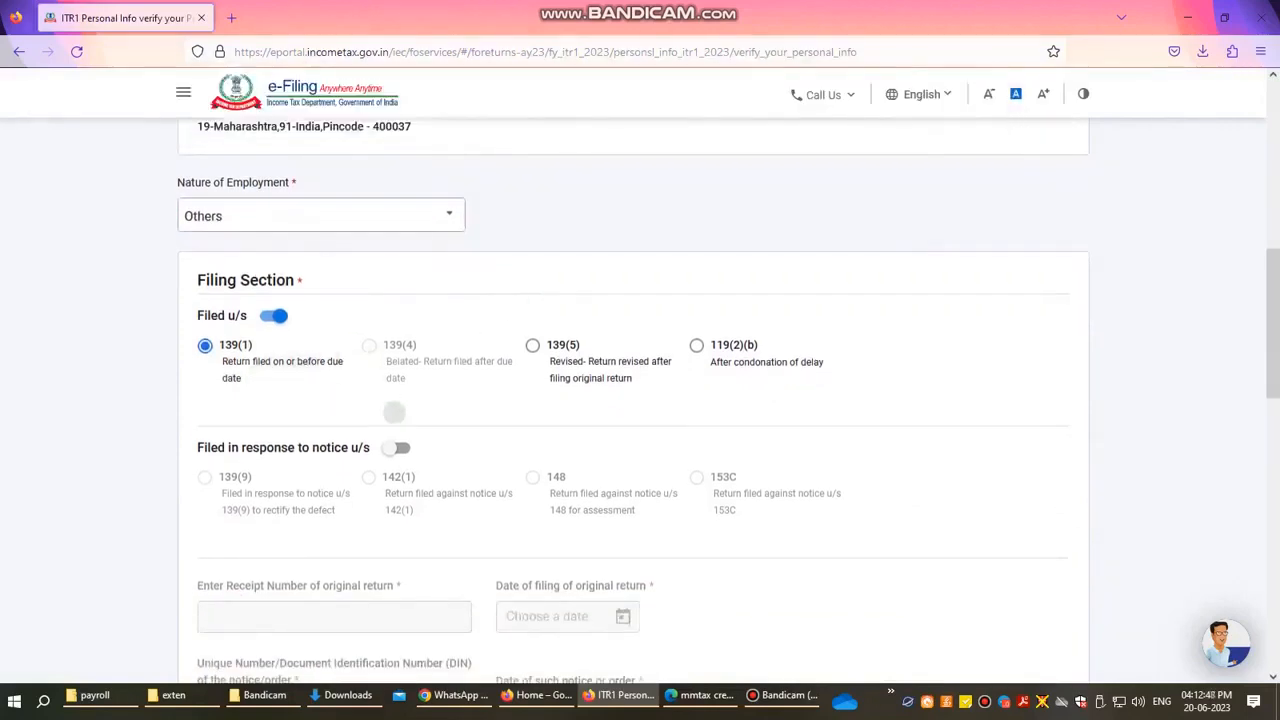
{"action": "scroll", "coordinate": [425, 409], "scroll_direction": "down", "scroll_amount": 1}
{"action": "scroll", "coordinate": [425, 409], "scroll_direction": "down", "scroll_amount": 1}
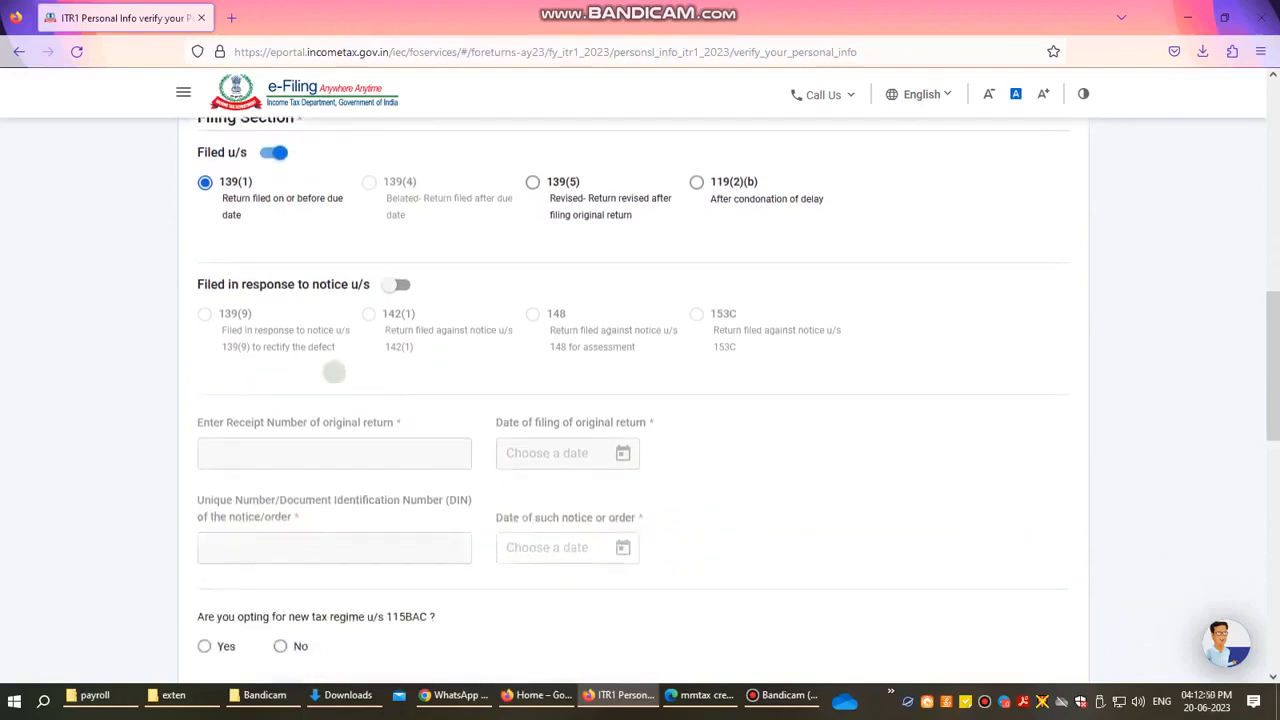
{"action": "scroll", "coordinate": [400, 405], "scroll_direction": "down", "scroll_amount": 2}
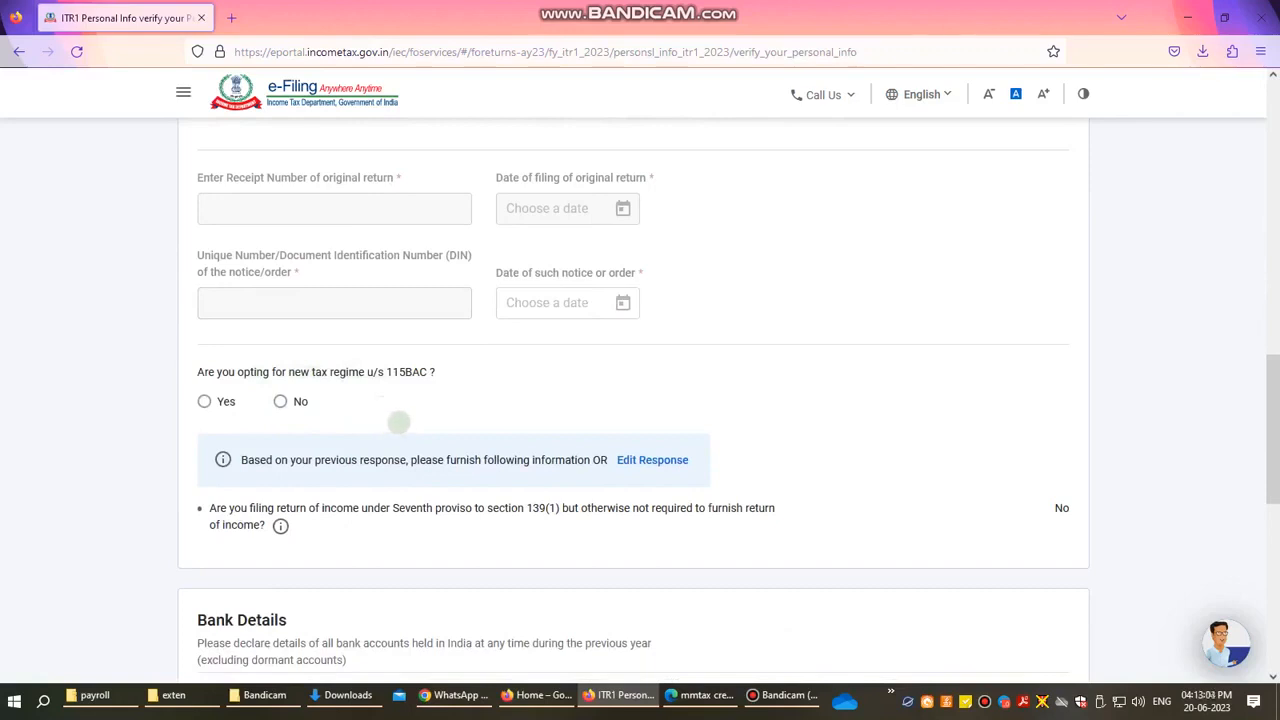
{"action": "left_click", "coordinate": [280, 401]}
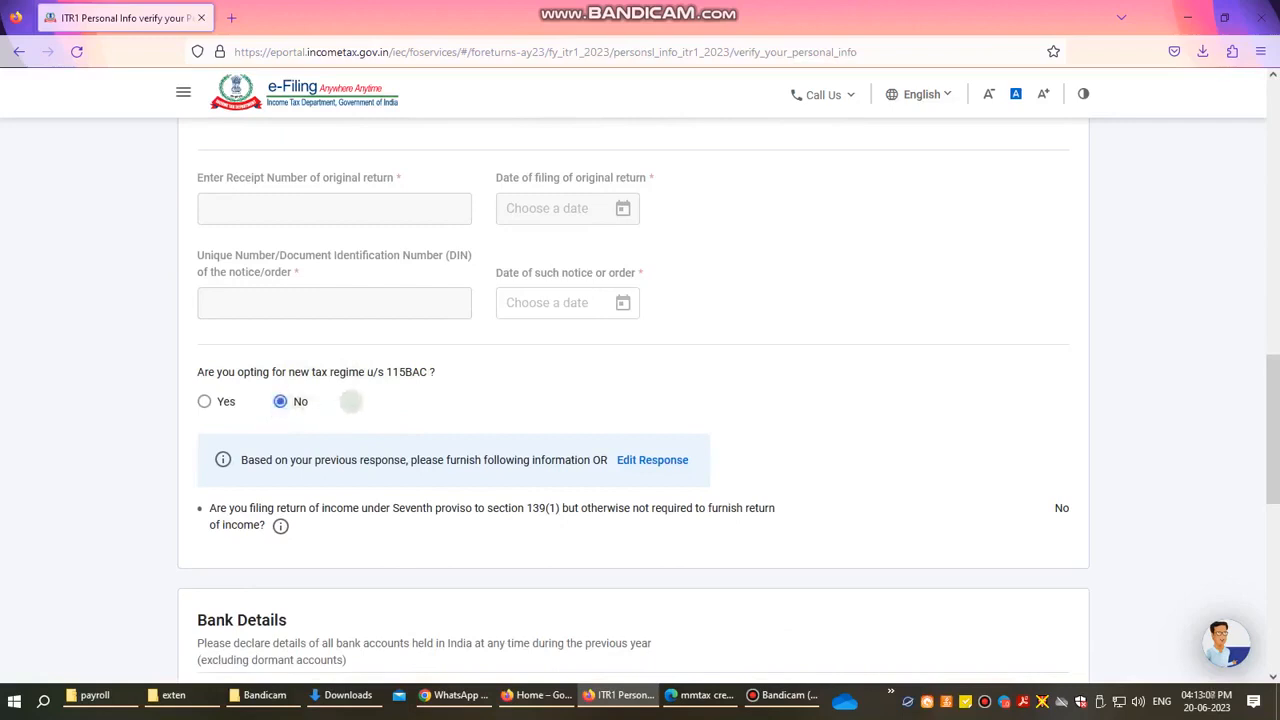
{"action": "scroll", "coordinate": [343, 400], "scroll_direction": "down", "scroll_amount": 1}
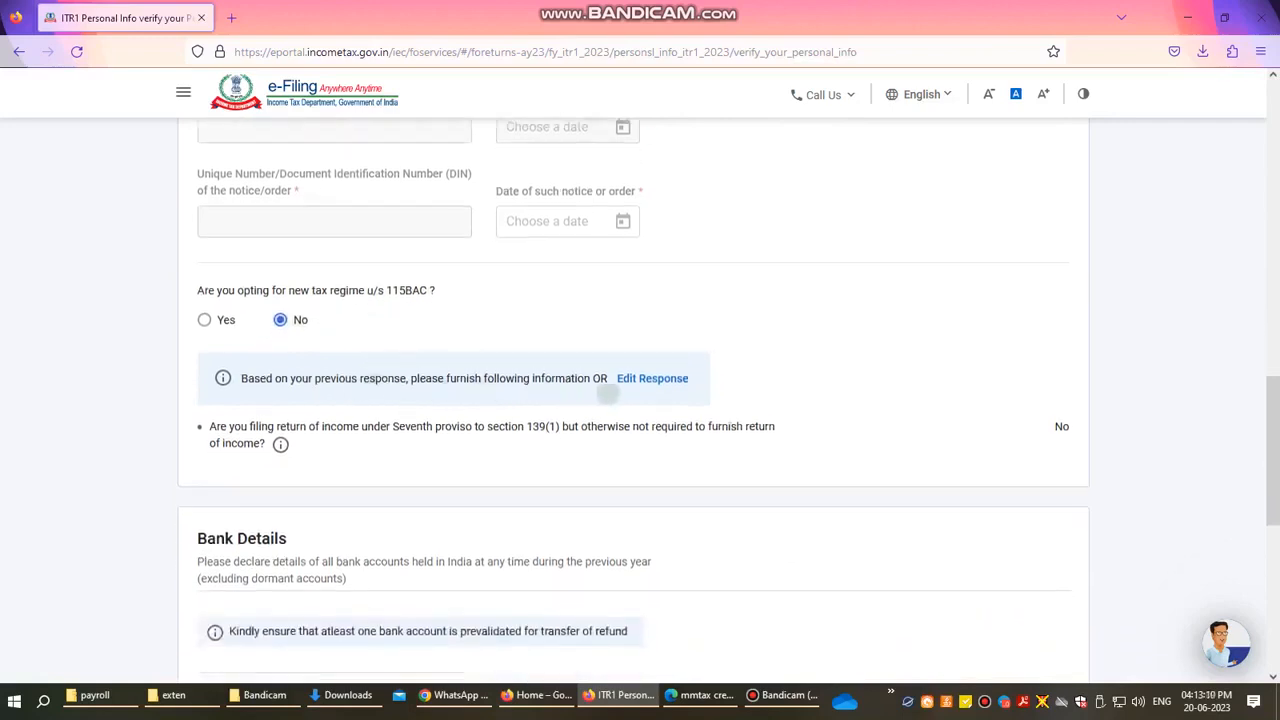
Step: Review the Bank Details, with the validated account selected for refund, and confirm the Personal Information section
{"action": "scroll", "coordinate": [340, 420], "scroll_direction": "down", "scroll_amount": 1}
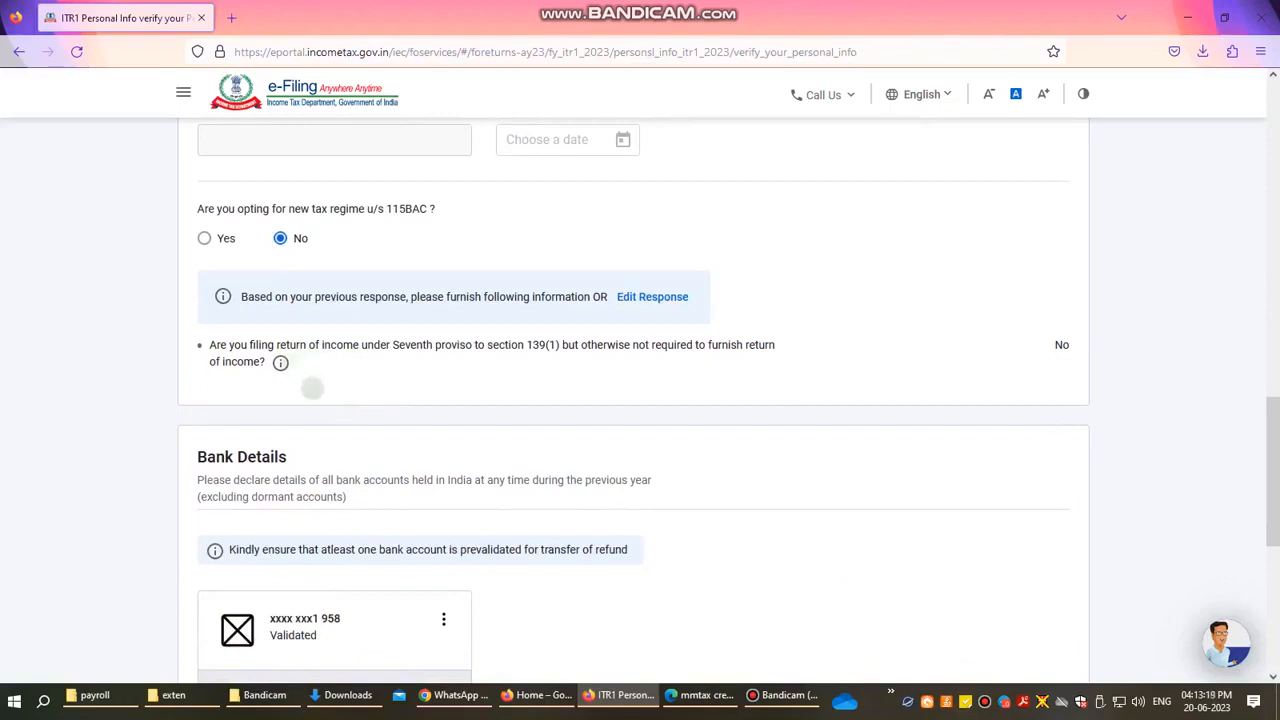
{"action": "scroll", "coordinate": [312, 388], "scroll_direction": "down", "scroll_amount": 1}
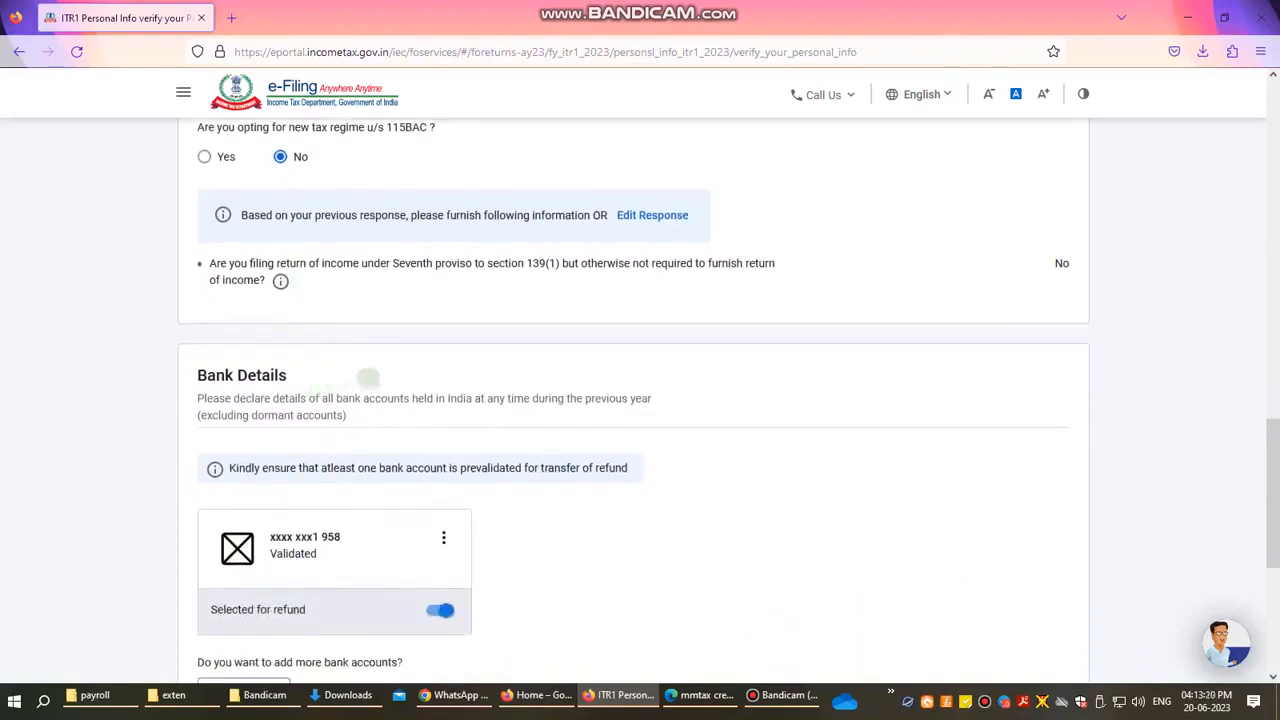
{"action": "scroll", "coordinate": [368, 377], "scroll_direction": "down", "scroll_amount": 1}
{"action": "scroll", "coordinate": [364, 390], "scroll_direction": "down", "scroll_amount": 1}
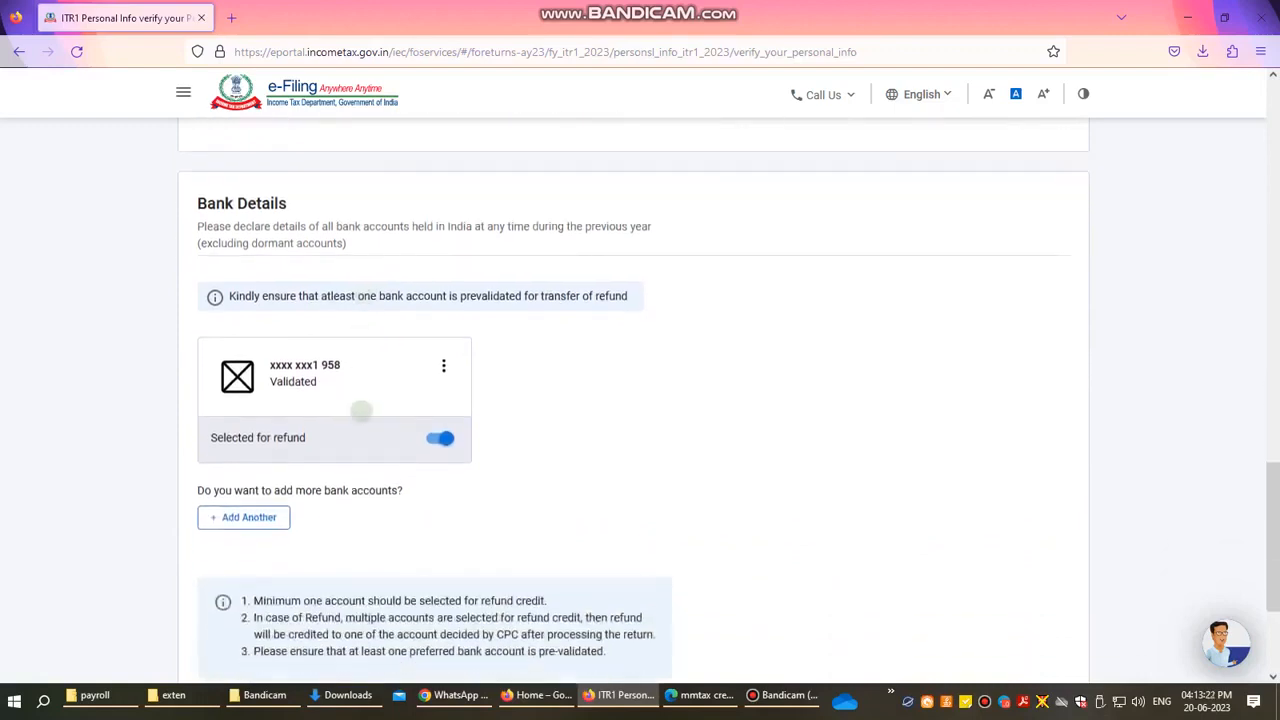
{"action": "scroll", "coordinate": [400, 410], "scroll_direction": "down", "scroll_amount": 2}
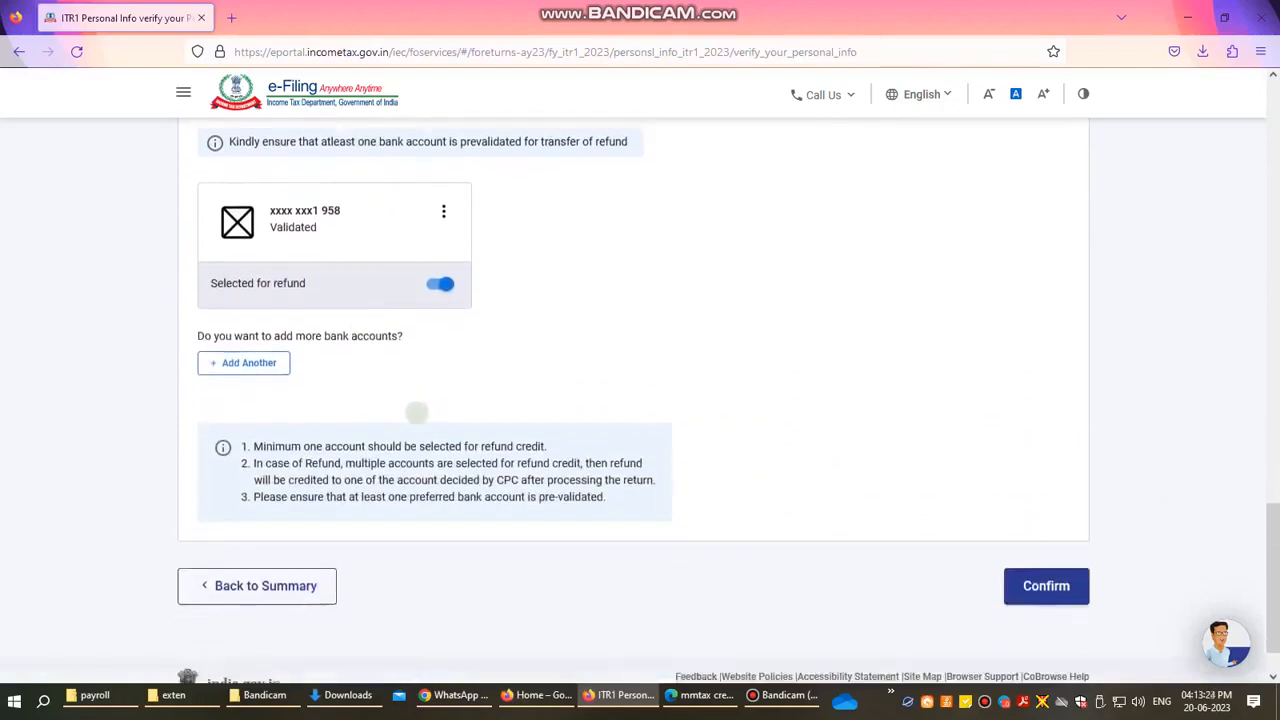
{"action": "scroll", "coordinate": [416, 412], "scroll_direction": "up", "scroll_amount": 1}
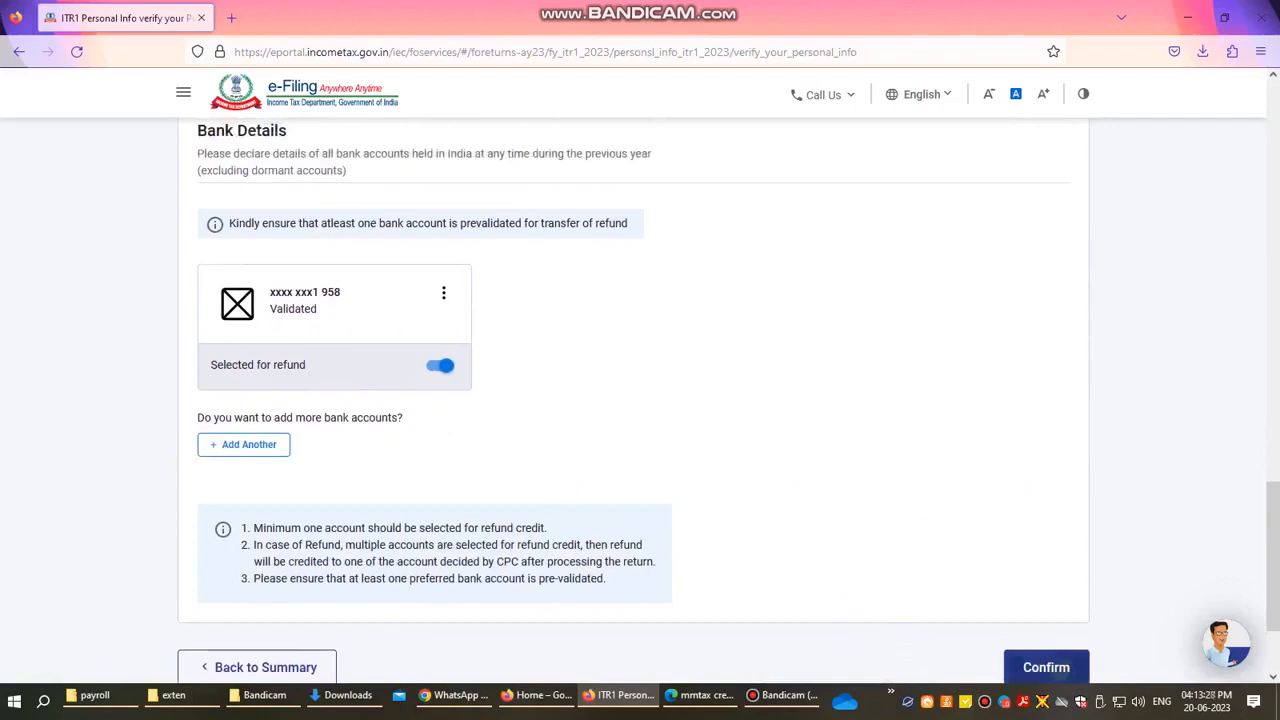
{"action": "scroll", "coordinate": [990, 608], "scroll_direction": "down", "scroll_amount": 1}
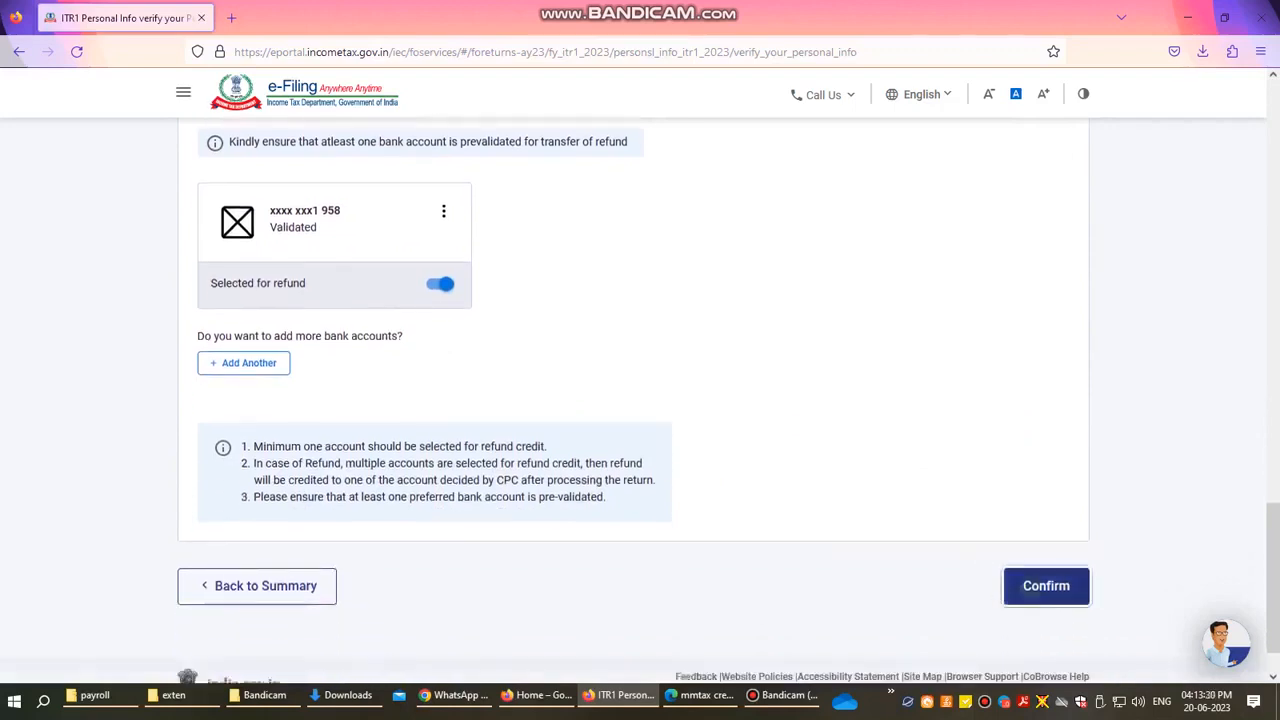
{"action": "left_click", "coordinate": [1040, 586]}
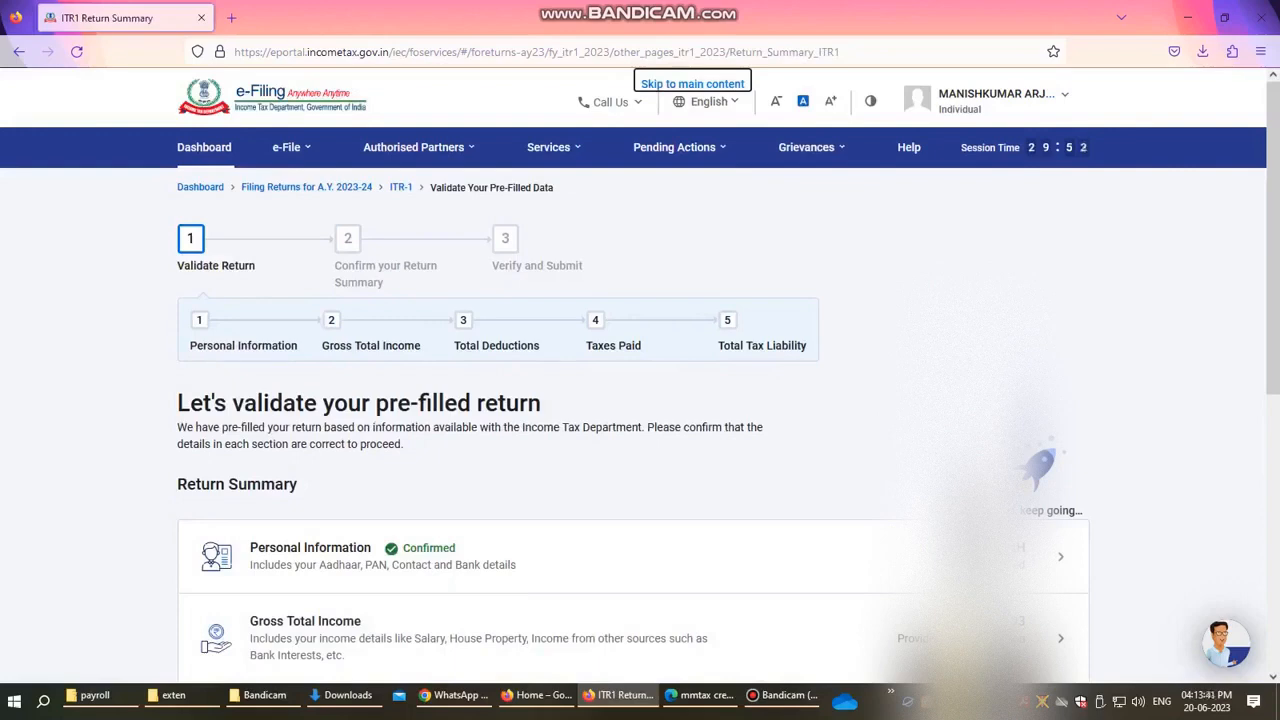
Step: Open the Gross Total Income section from the return summary
{"action": "scroll", "coordinate": [813, 414], "scroll_direction": "down", "scroll_amount": 2}
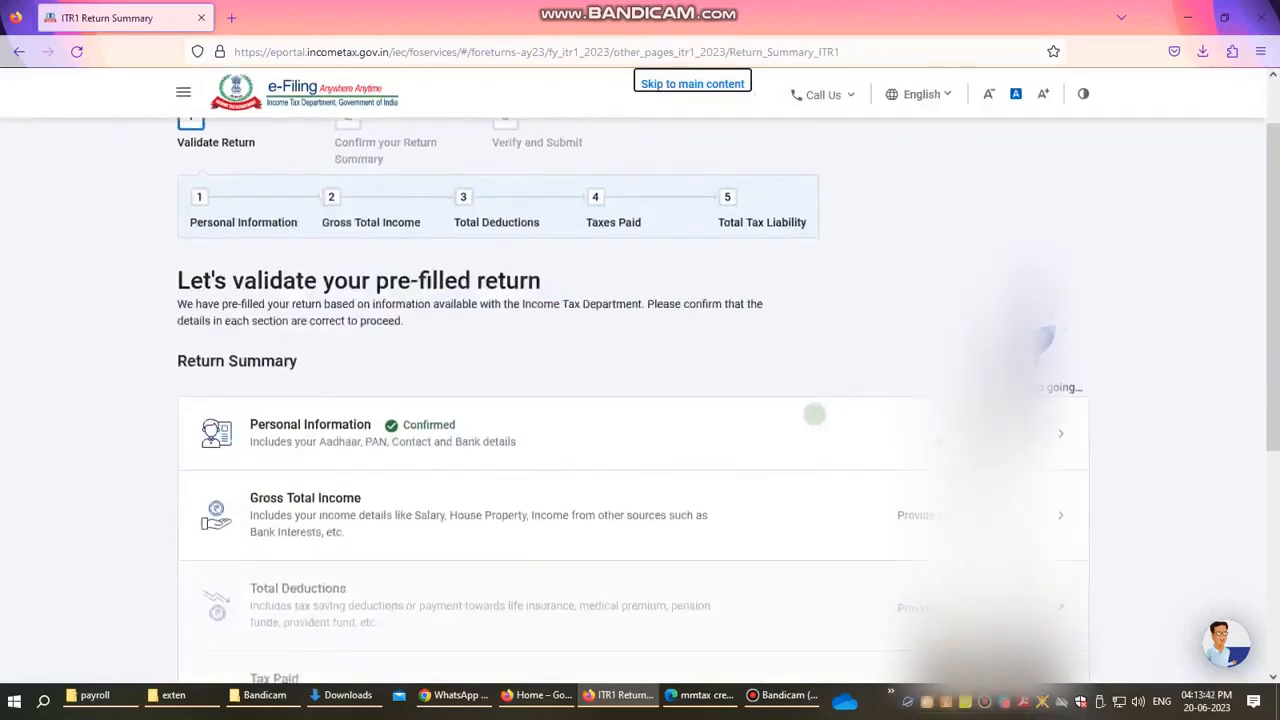
{"action": "scroll", "coordinate": [813, 414], "scroll_direction": "up", "scroll_amount": 2}
{"action": "scroll", "coordinate": [800, 420], "scroll_direction": "down", "scroll_amount": 2}
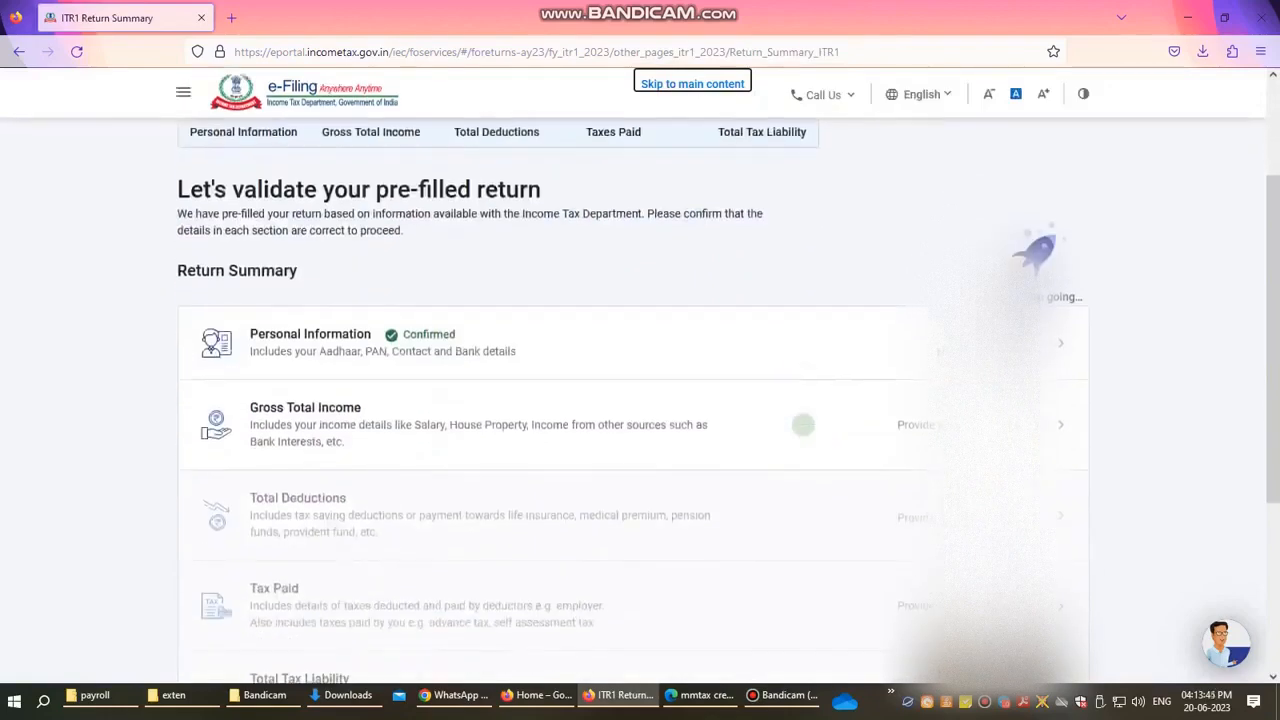
{"action": "scroll", "coordinate": [435, 415], "scroll_direction": "down", "scroll_amount": 3}
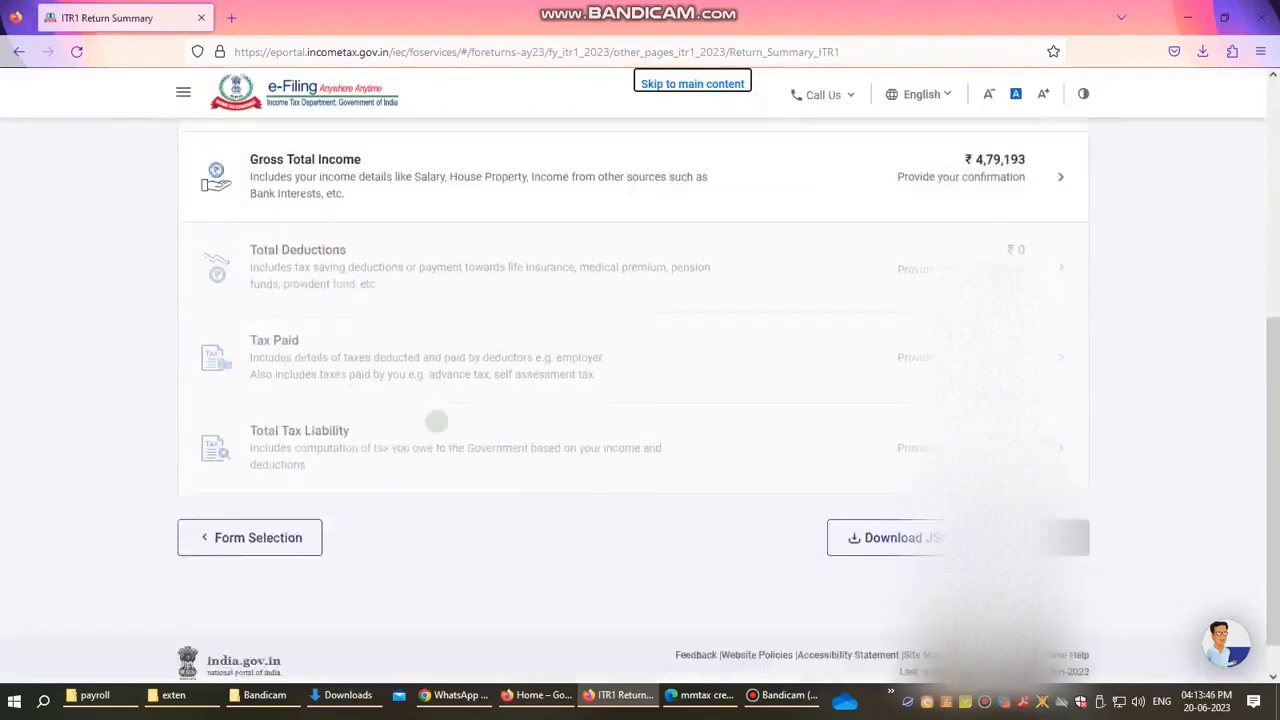
{"action": "scroll", "coordinate": [437, 420], "scroll_direction": "up", "scroll_amount": 1}
{"action": "scroll", "coordinate": [436, 420], "scroll_direction": "up", "scroll_amount": 1}
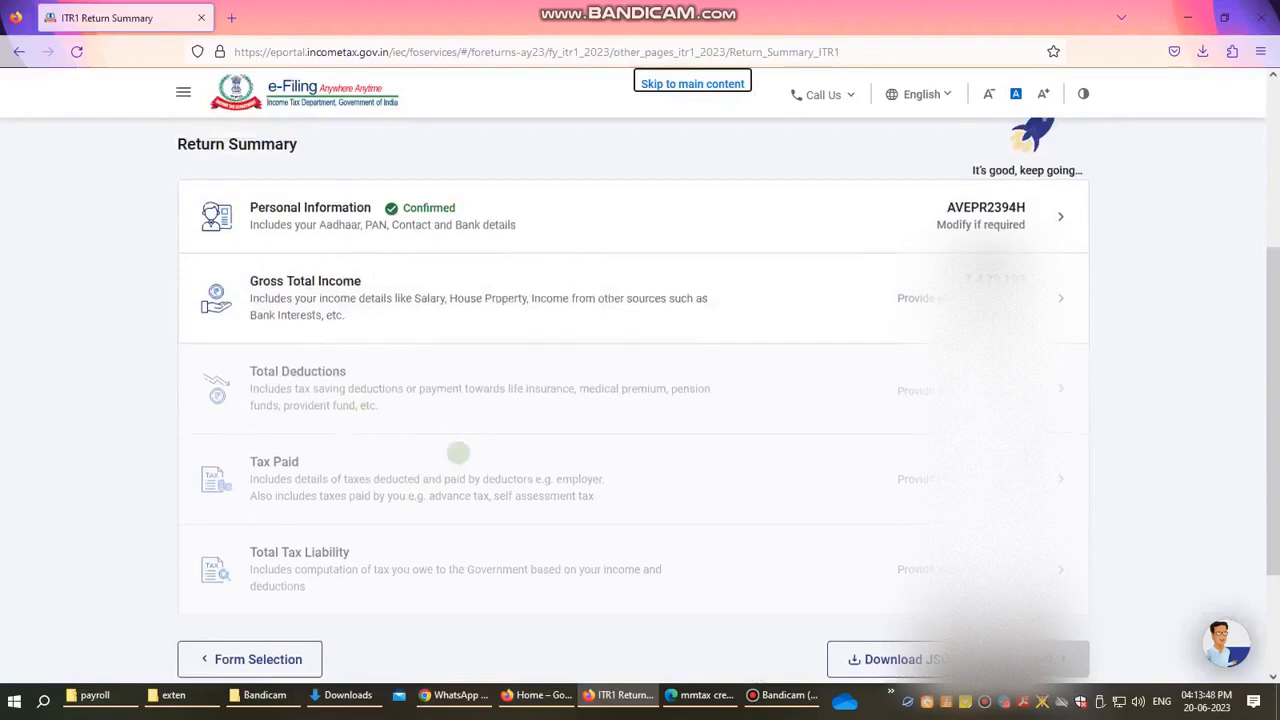
{"action": "scroll", "coordinate": [457, 449], "scroll_direction": "up", "scroll_amount": 1}
{"action": "left_click", "coordinate": [857, 412]}
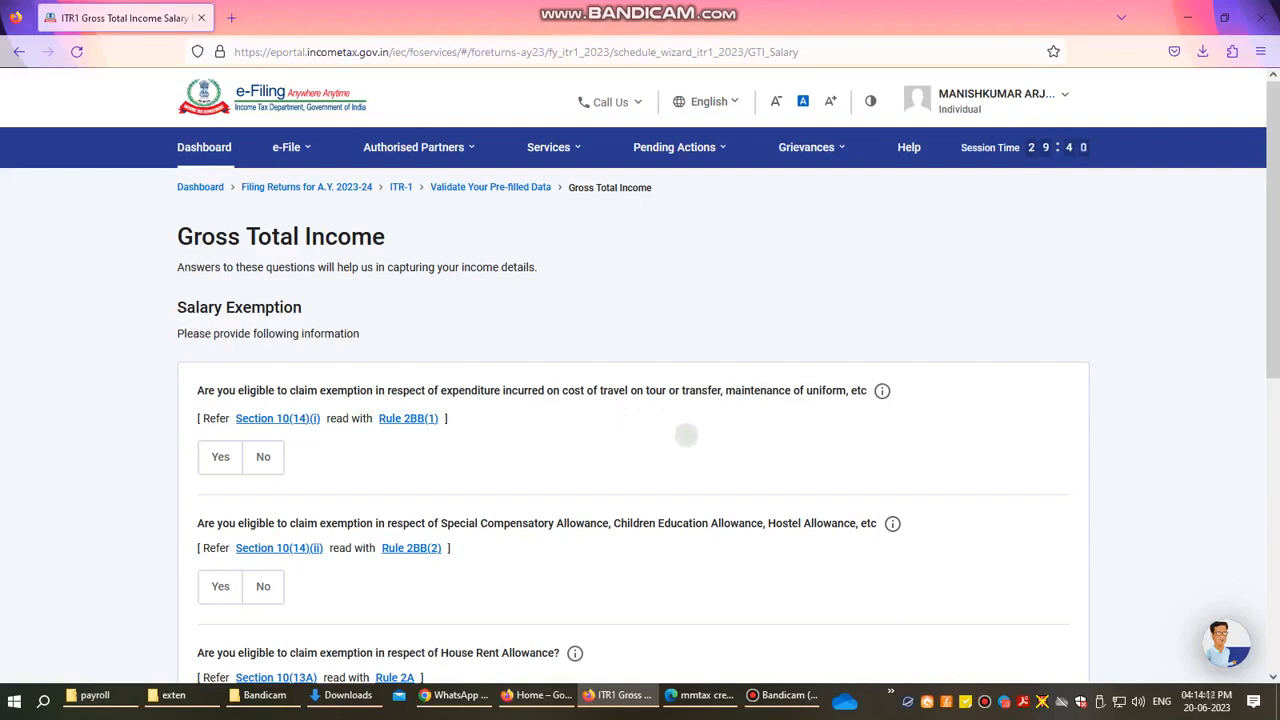
{"action": "scroll", "coordinate": [570, 443], "scroll_direction": "down", "scroll_amount": 2}
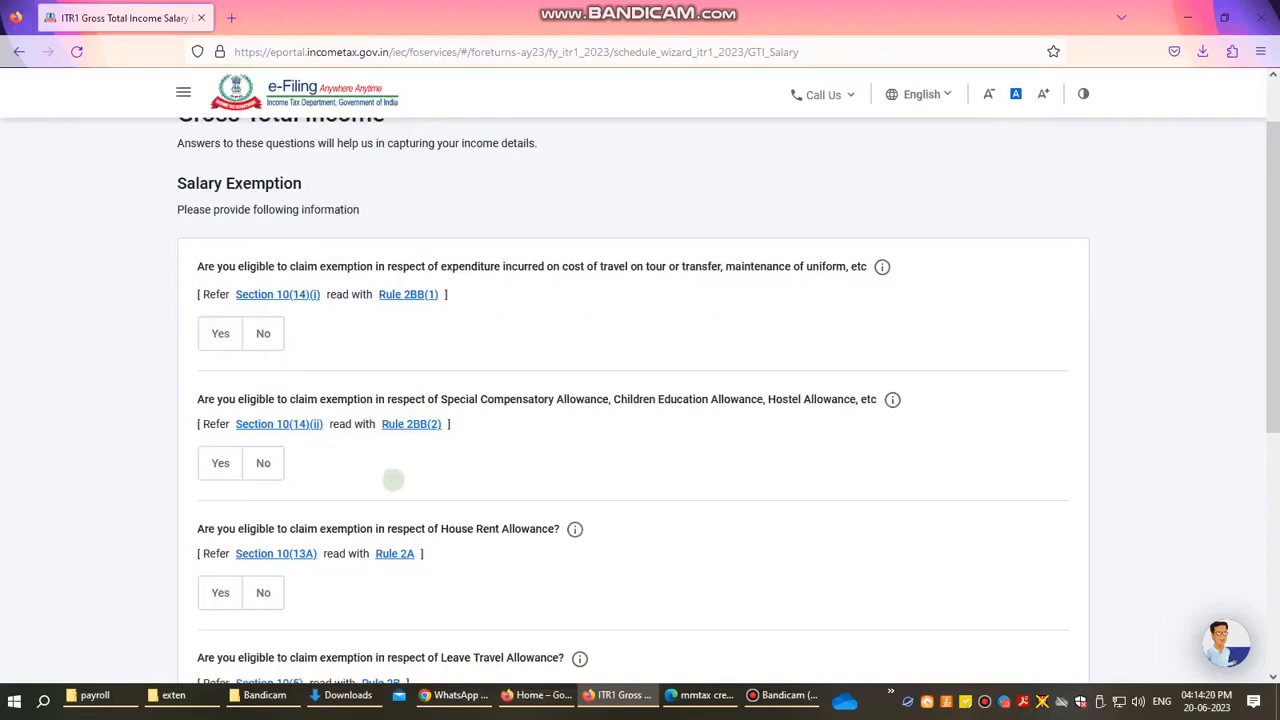
{"action": "left_click", "coordinate": [784, 695]}
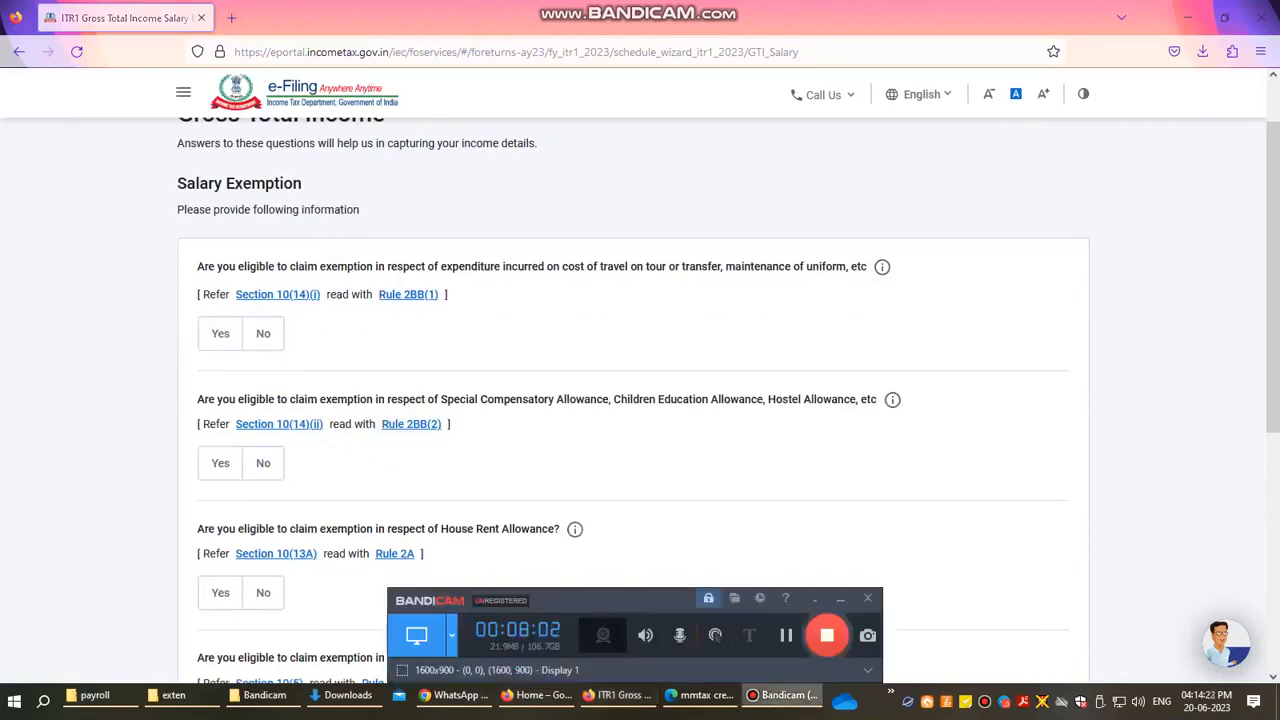
{"action": "left_click", "coordinate": [784, 695]}
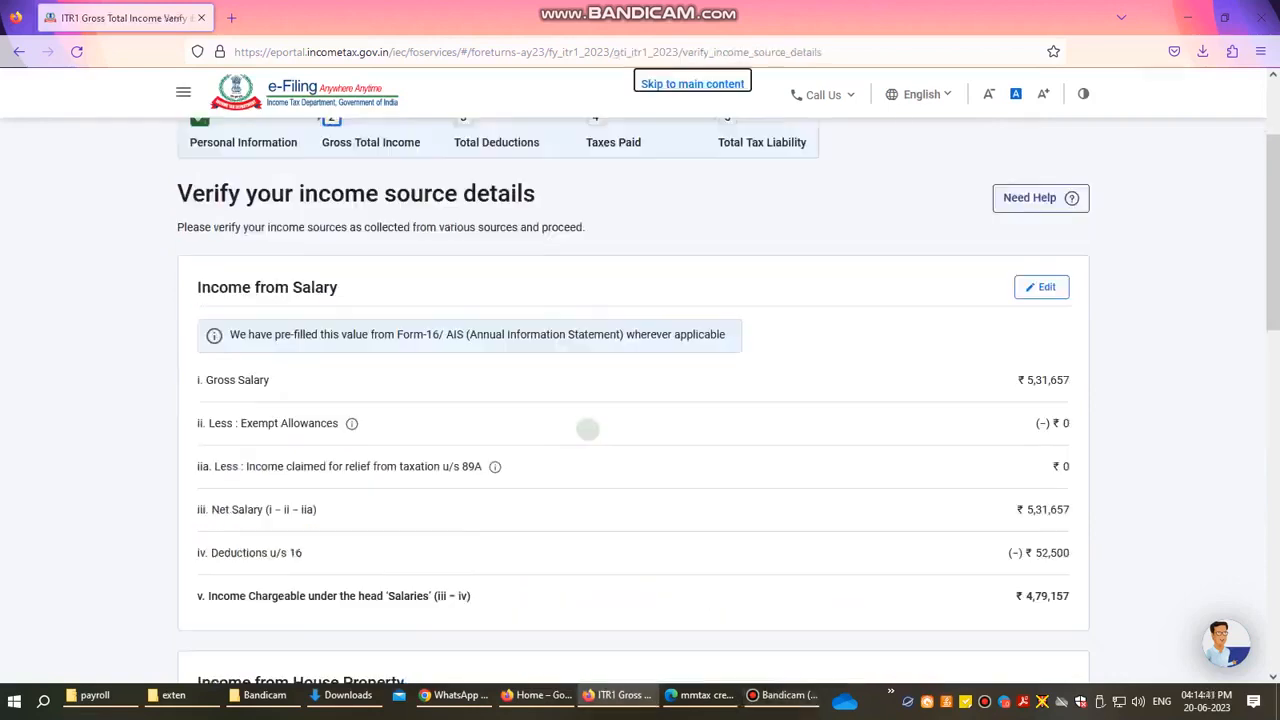
Step: Review the Income from Salary breakdown and open it for editing
{"action": "scroll", "coordinate": [587, 429], "scroll_direction": "down", "scroll_amount": 1}
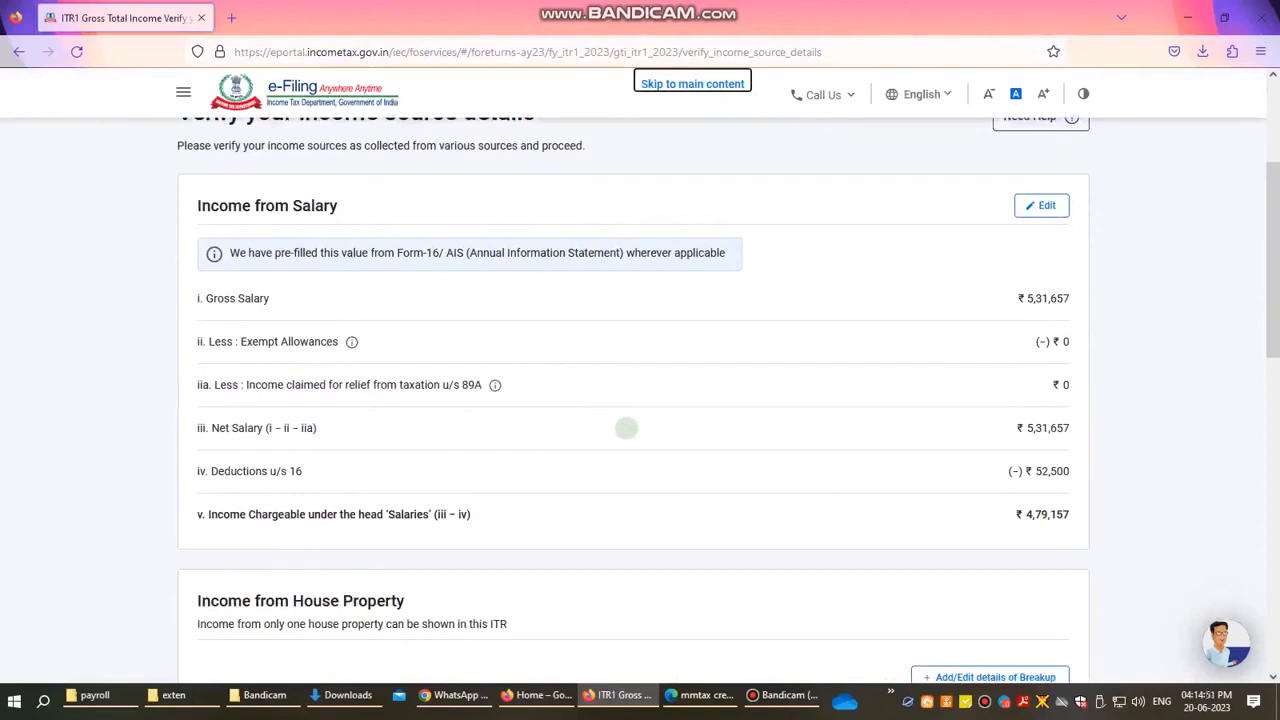
{"action": "scroll", "coordinate": [626, 428], "scroll_direction": "down", "scroll_amount": 1}
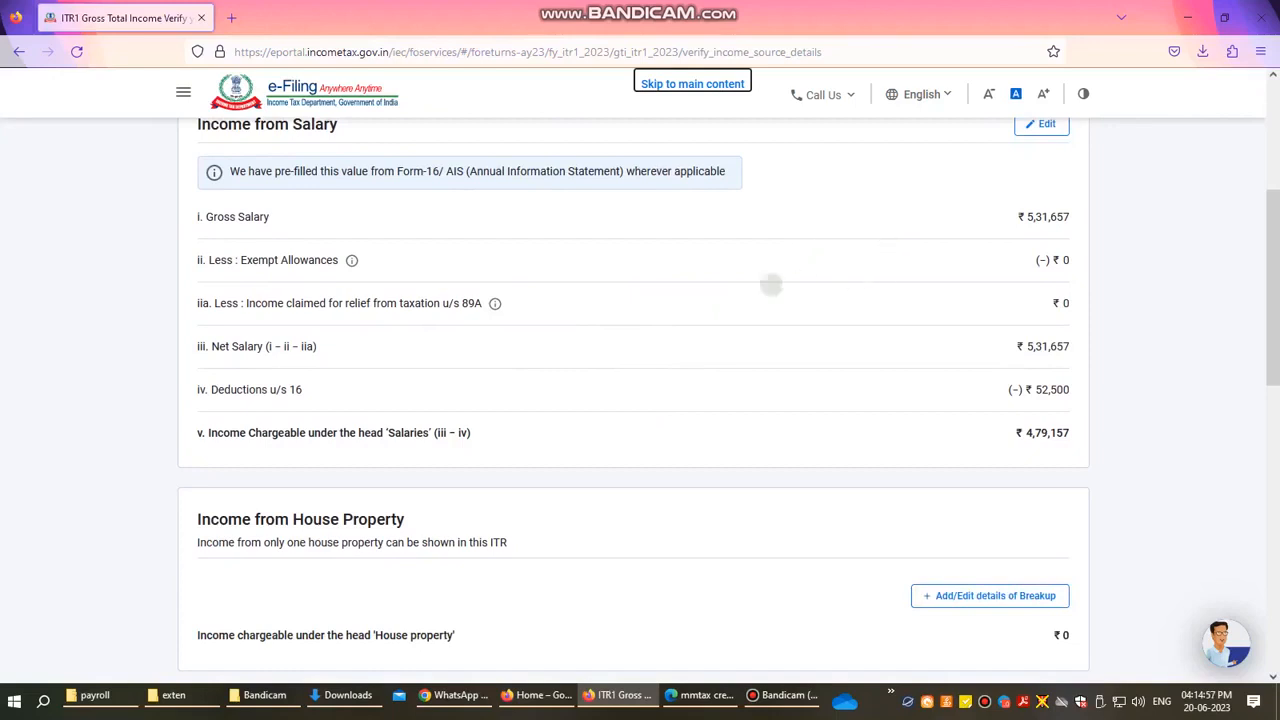
{"action": "scroll", "coordinate": [673, 295], "scroll_direction": "up", "scroll_amount": 1}
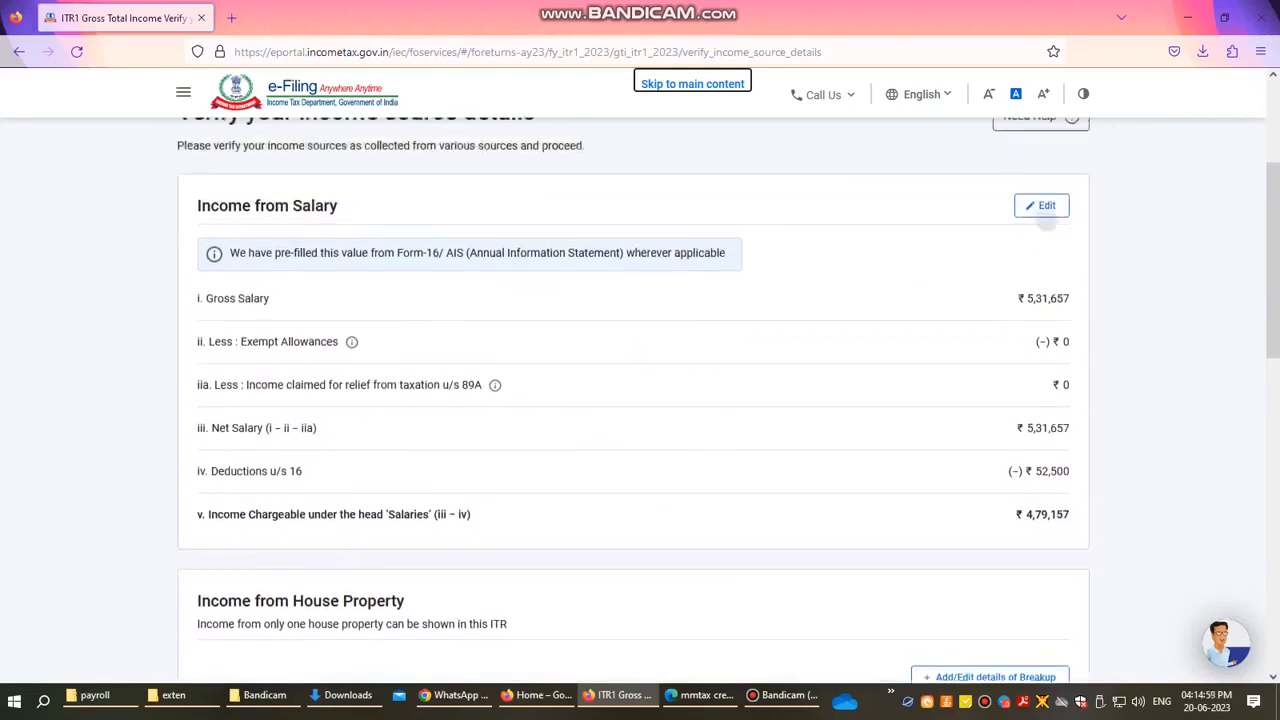
{"action": "left_click", "coordinate": [1042, 206]}
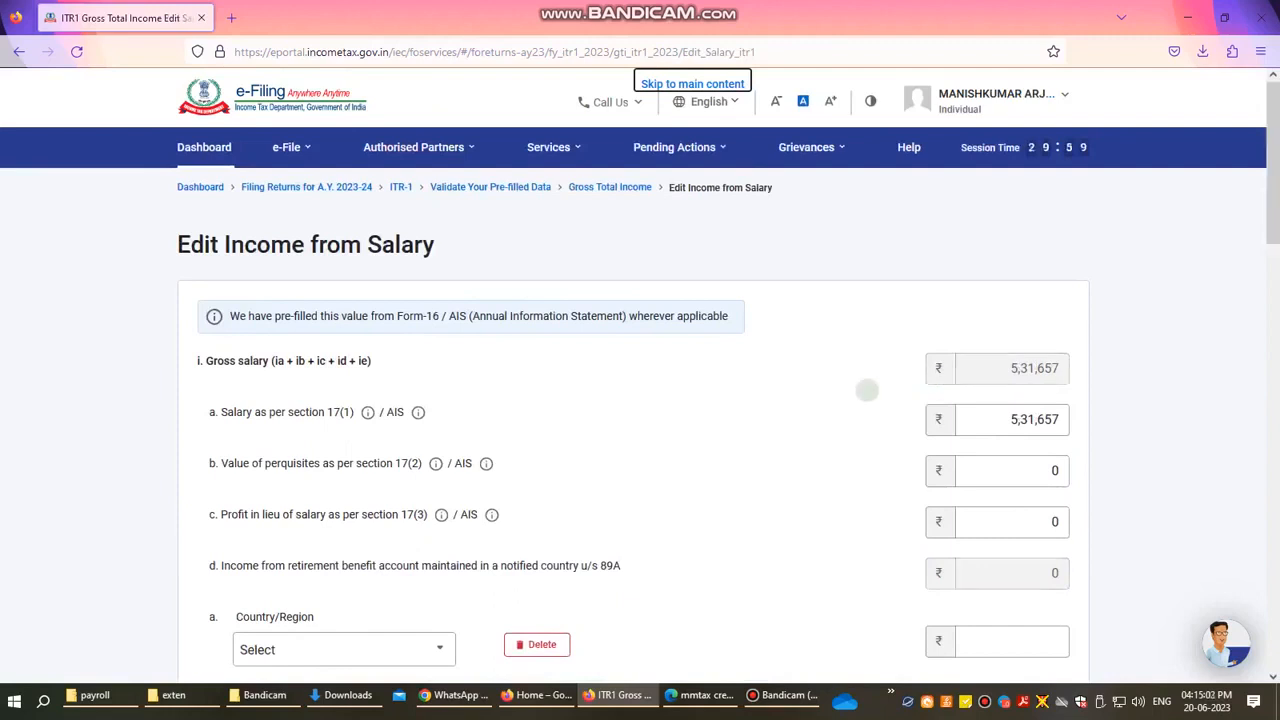
Step: Remove the blank Country/Region row under retirement benefit income u/s 89A and review the exempt allowances
{"action": "scroll", "coordinate": [866, 390], "scroll_direction": "down", "scroll_amount": 2}
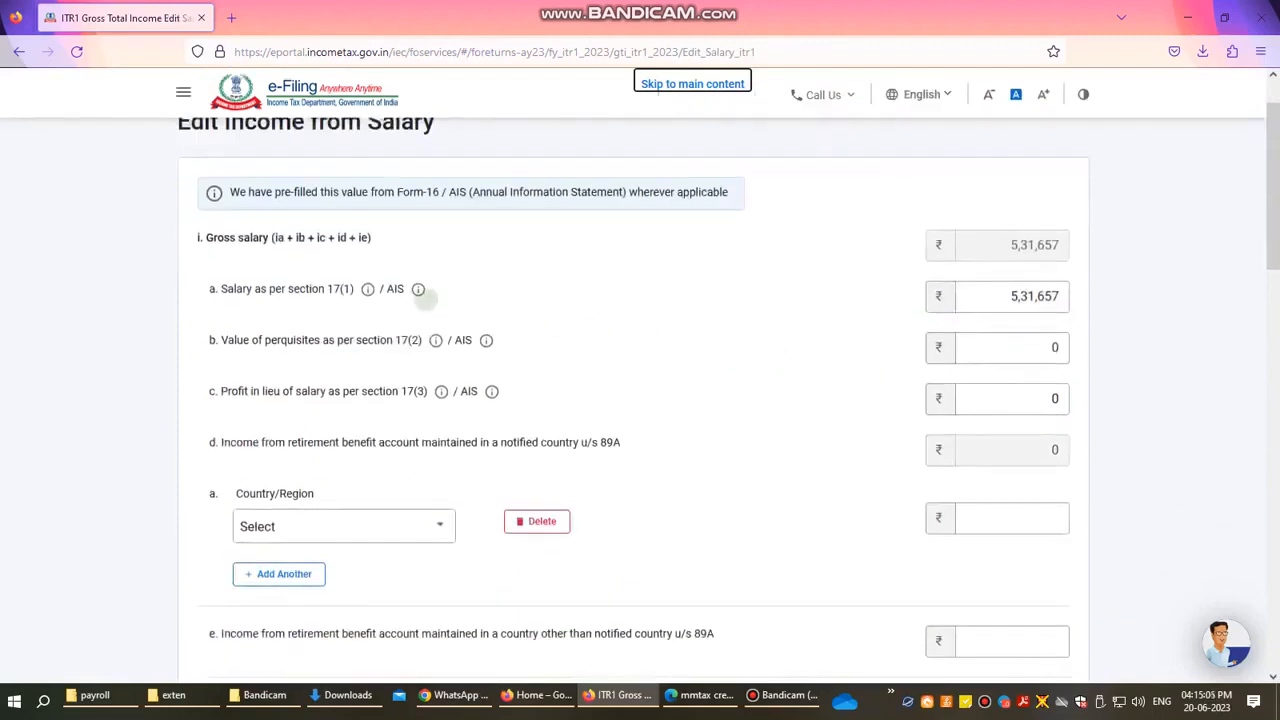
{"action": "left_click", "coordinate": [990, 340]}
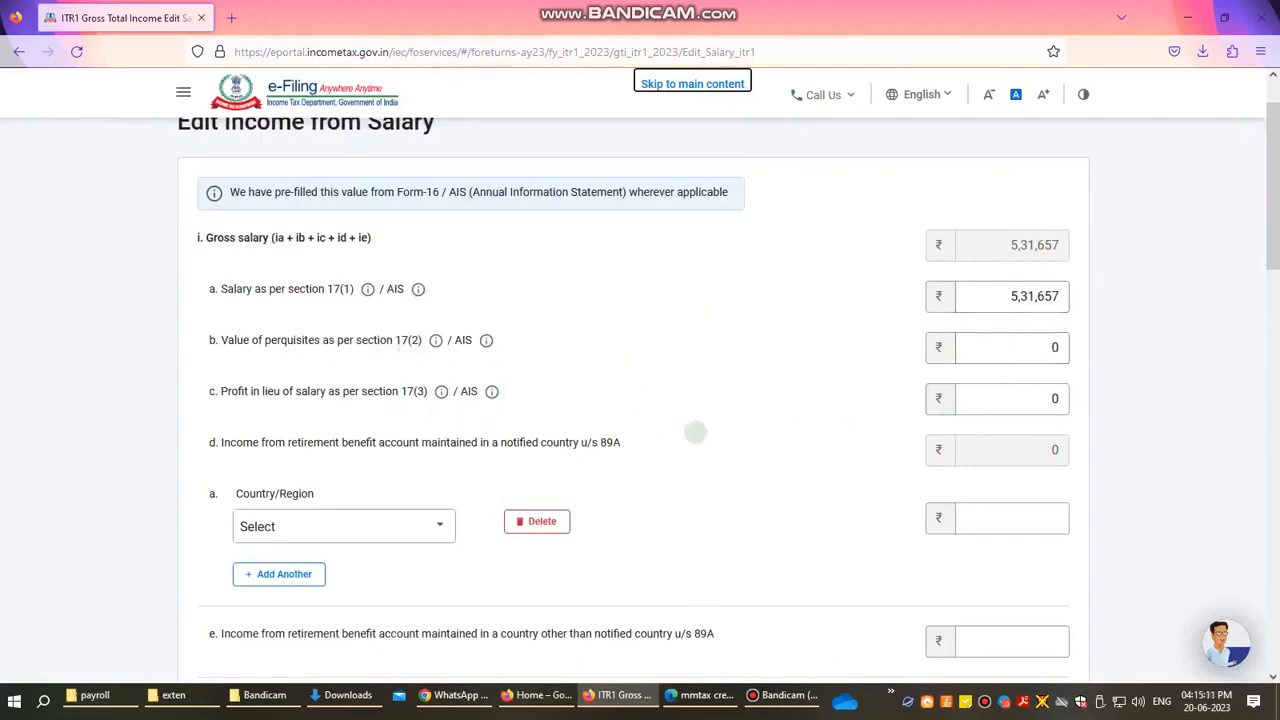
{"action": "scroll", "coordinate": [666, 436], "scroll_direction": "down", "scroll_amount": 1}
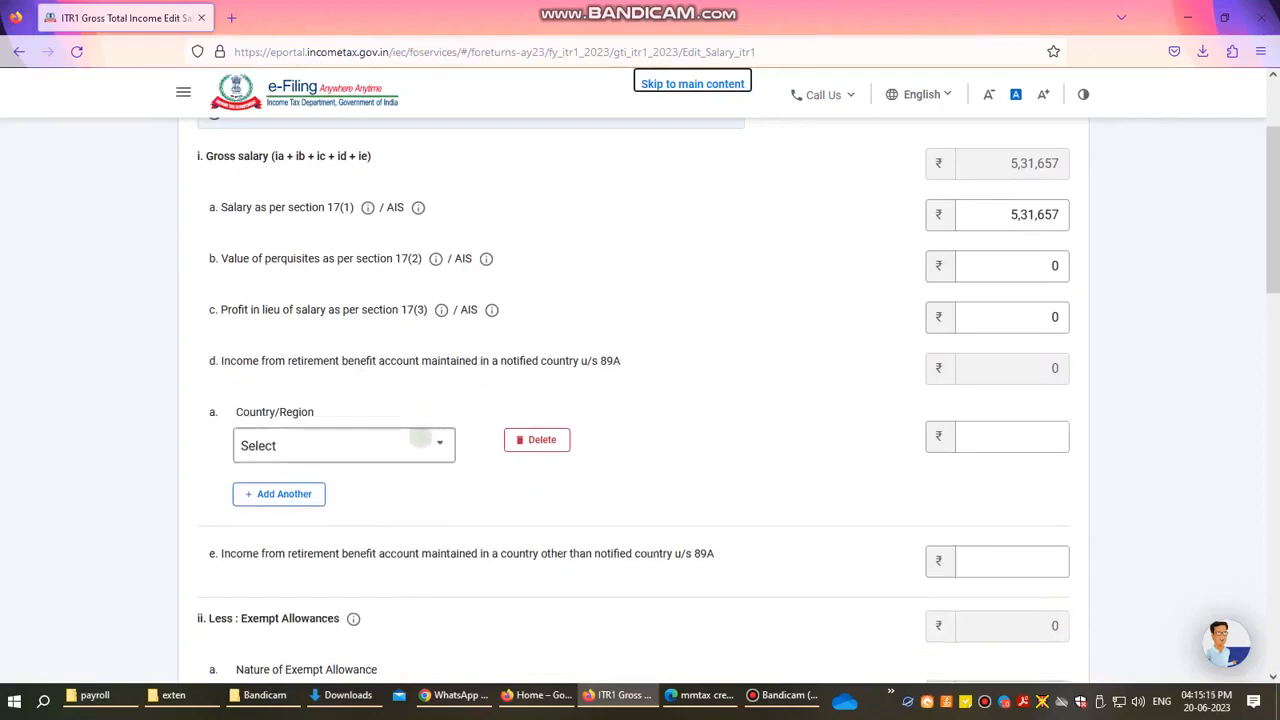
{"action": "scroll", "coordinate": [469, 486], "scroll_direction": "down", "scroll_amount": 1}
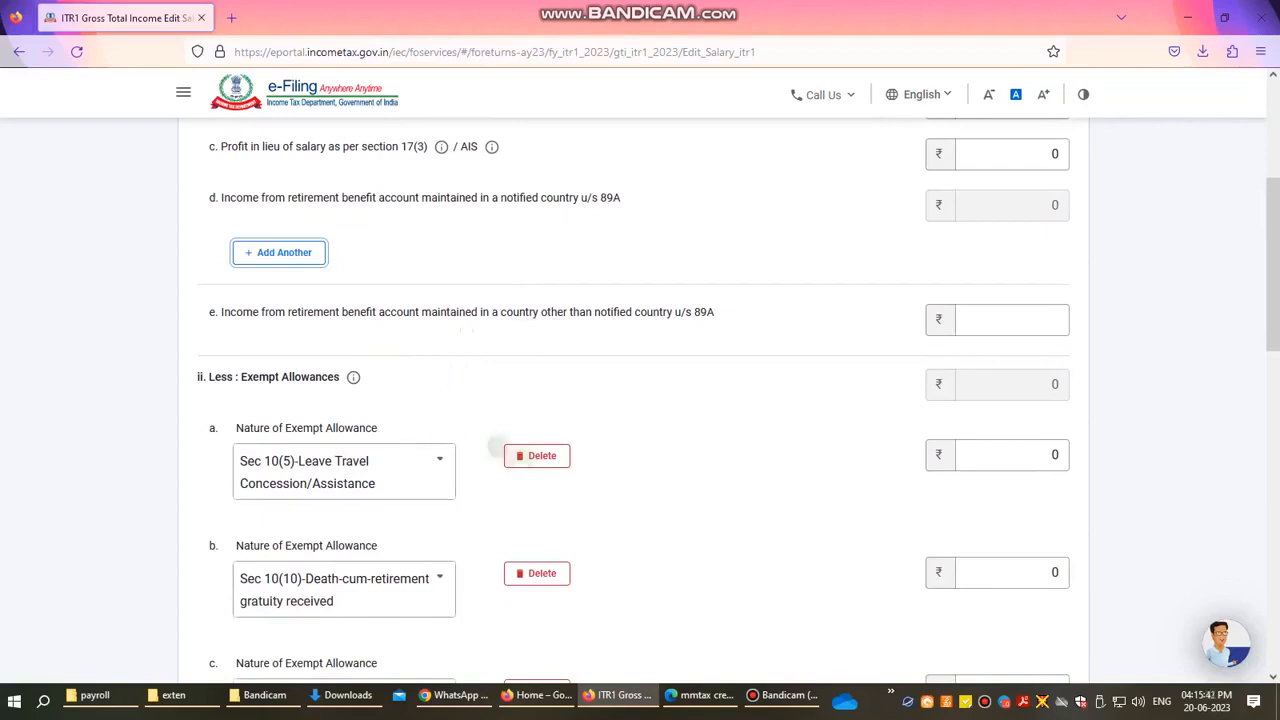
{"action": "scroll", "coordinate": [330, 440], "scroll_direction": "down", "scroll_amount": 2}
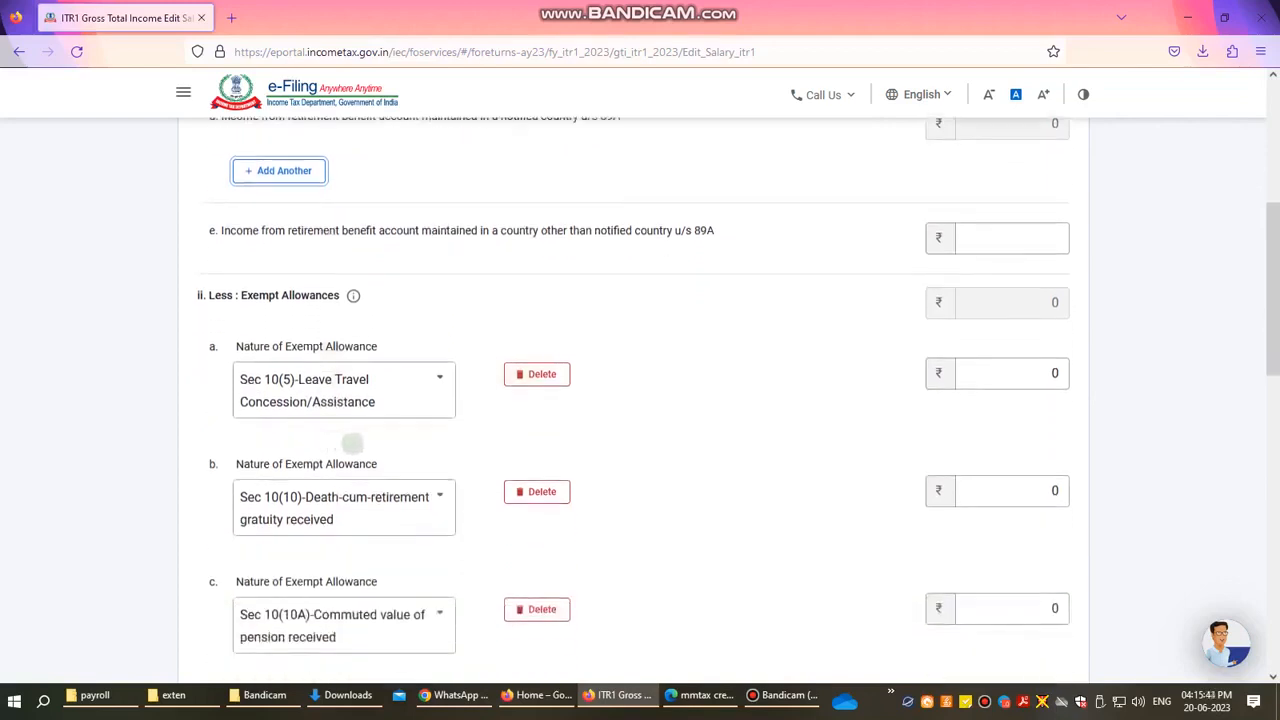
{"action": "scroll", "coordinate": [345, 442], "scroll_direction": "down", "scroll_amount": 2}
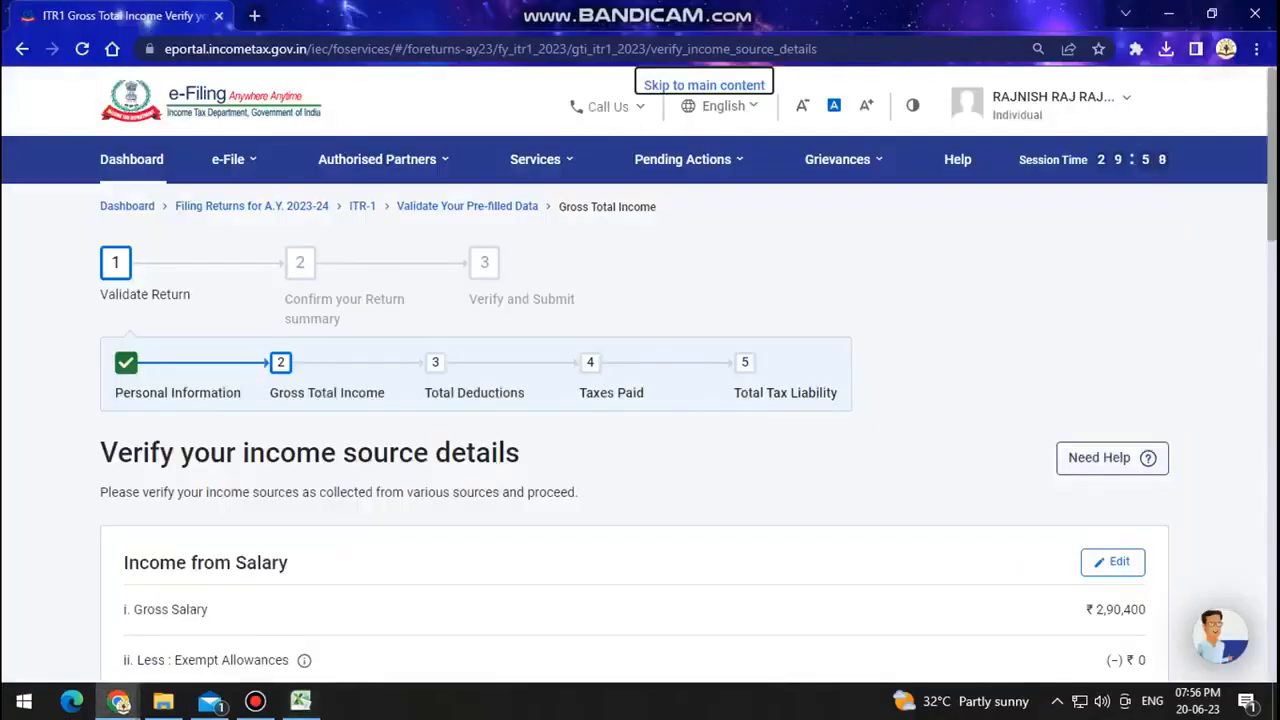
Step: Review the pre-filled income sources and check the Annual Tax Statement in the other browser window, keeping its session active
{"action": "scroll", "coordinate": [640, 400], "scroll_direction": "down", "scroll_amount": 4}
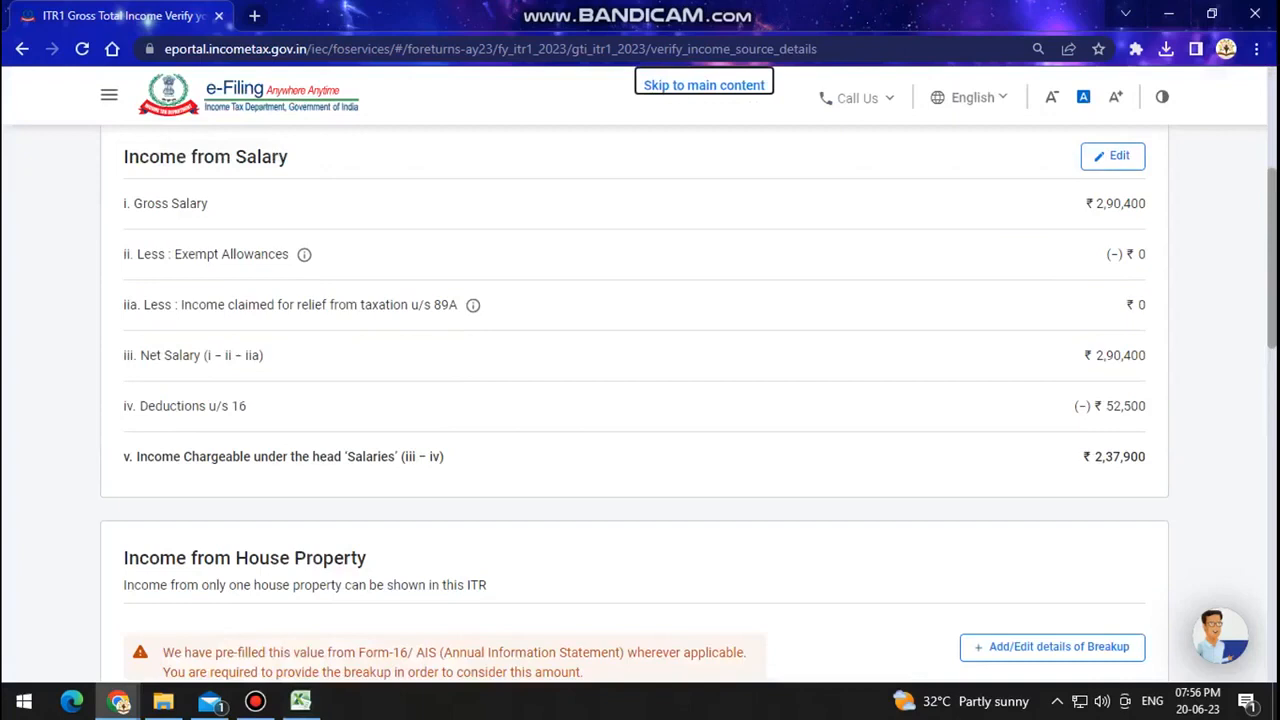
{"action": "scroll", "coordinate": [640, 400], "scroll_direction": "down", "scroll_amount": 5}
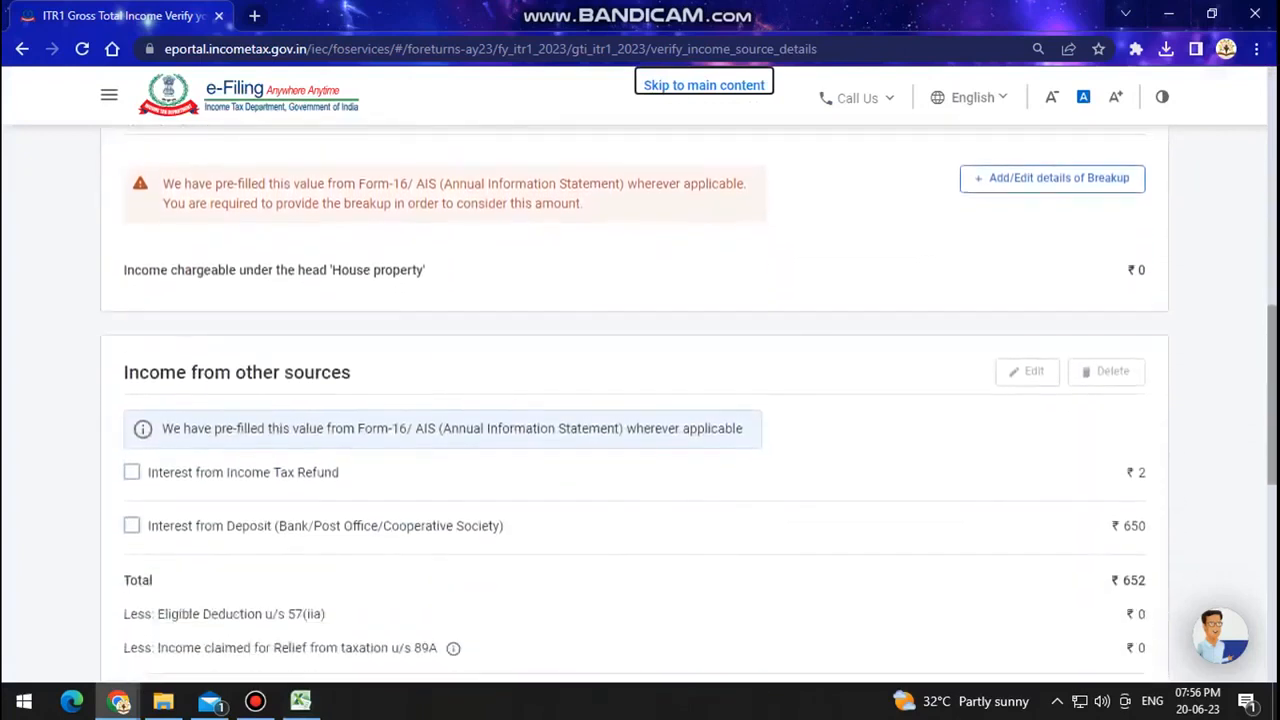
{"action": "scroll", "coordinate": [640, 400], "scroll_direction": "down", "scroll_amount": 1}
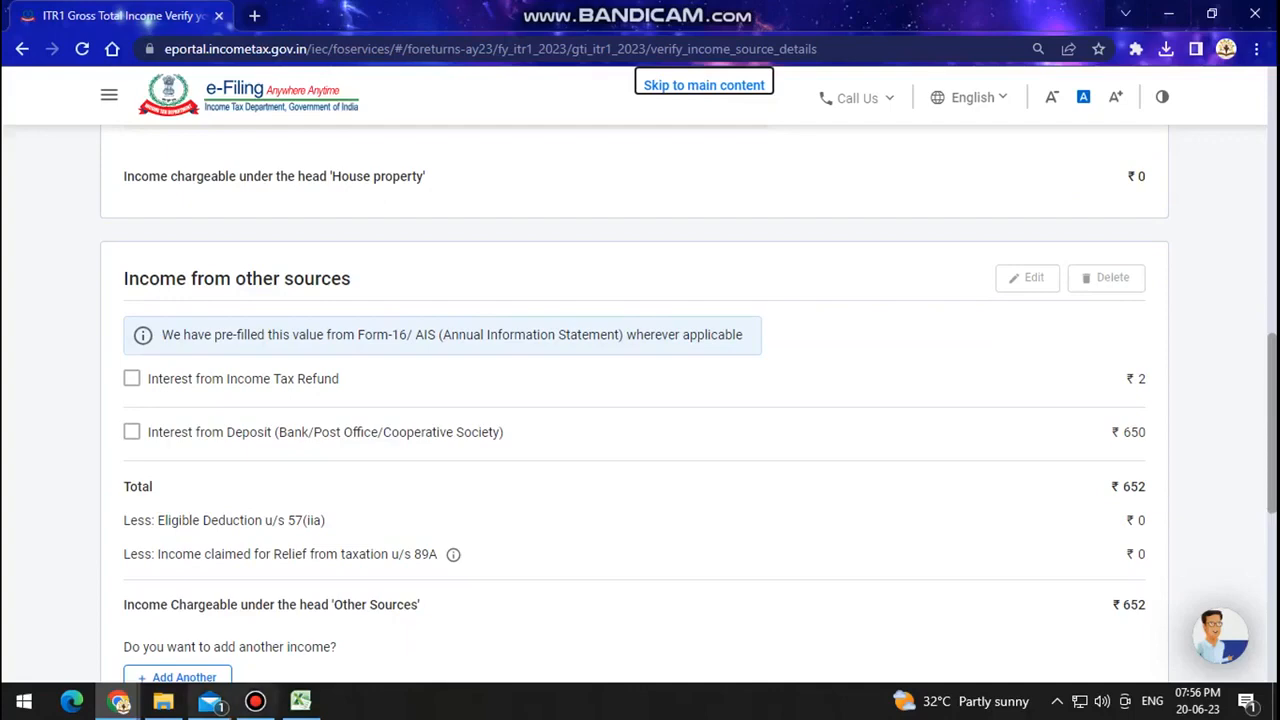
{"action": "left_click", "coordinate": [118, 703]}
{"action": "left_click", "coordinate": [103, 625]}
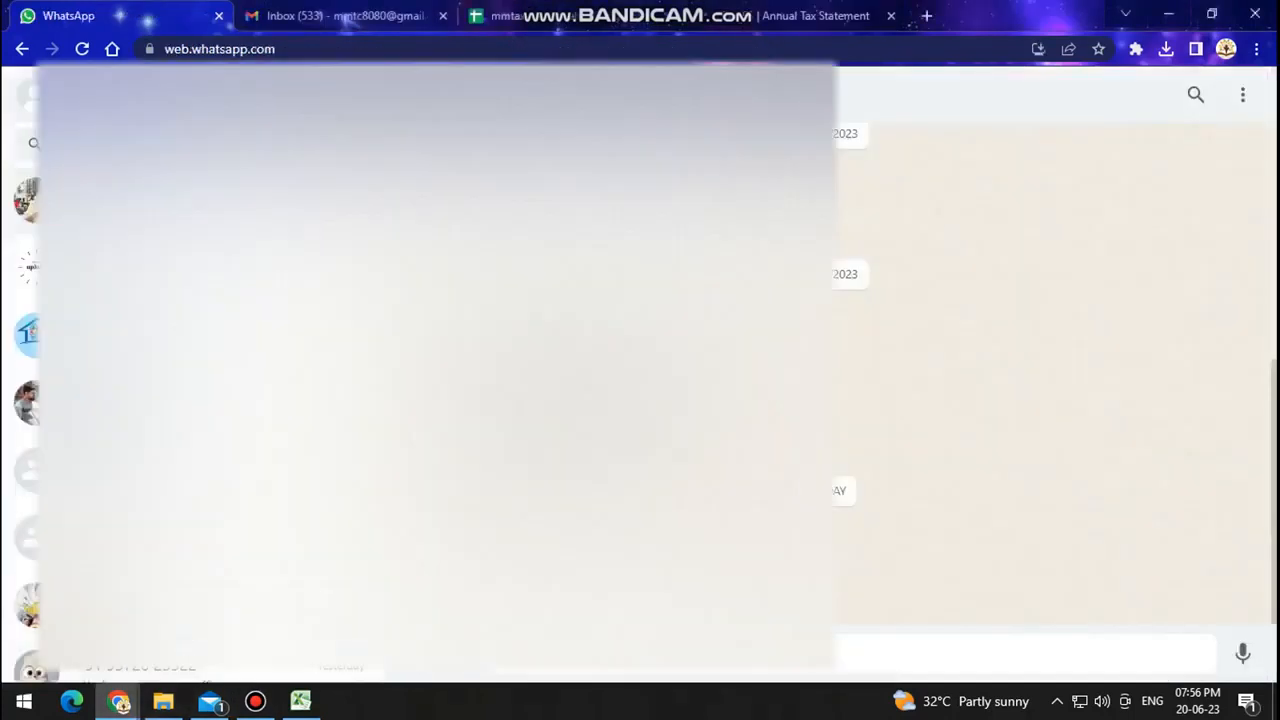
{"action": "left_click", "coordinate": [812, 16]}
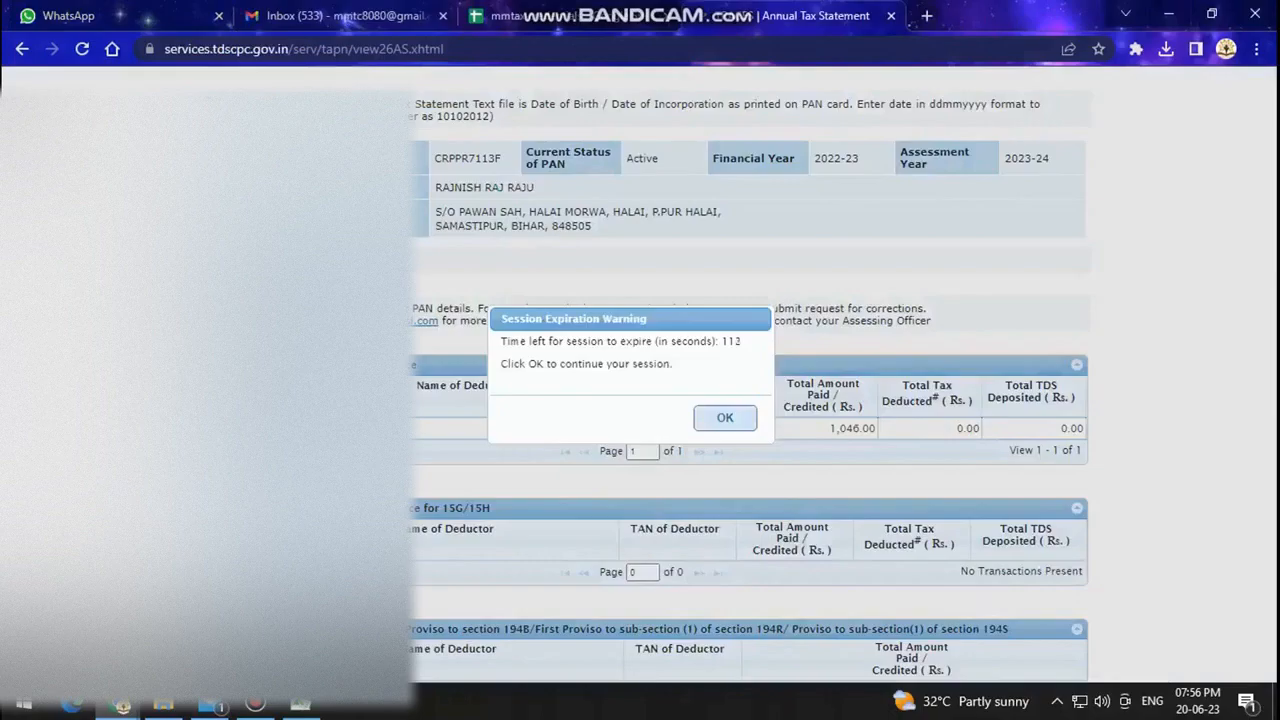
{"action": "left_click", "coordinate": [725, 418]}
{"action": "left_click", "coordinate": [118, 703]}
{"action": "left_click", "coordinate": [292, 625]}
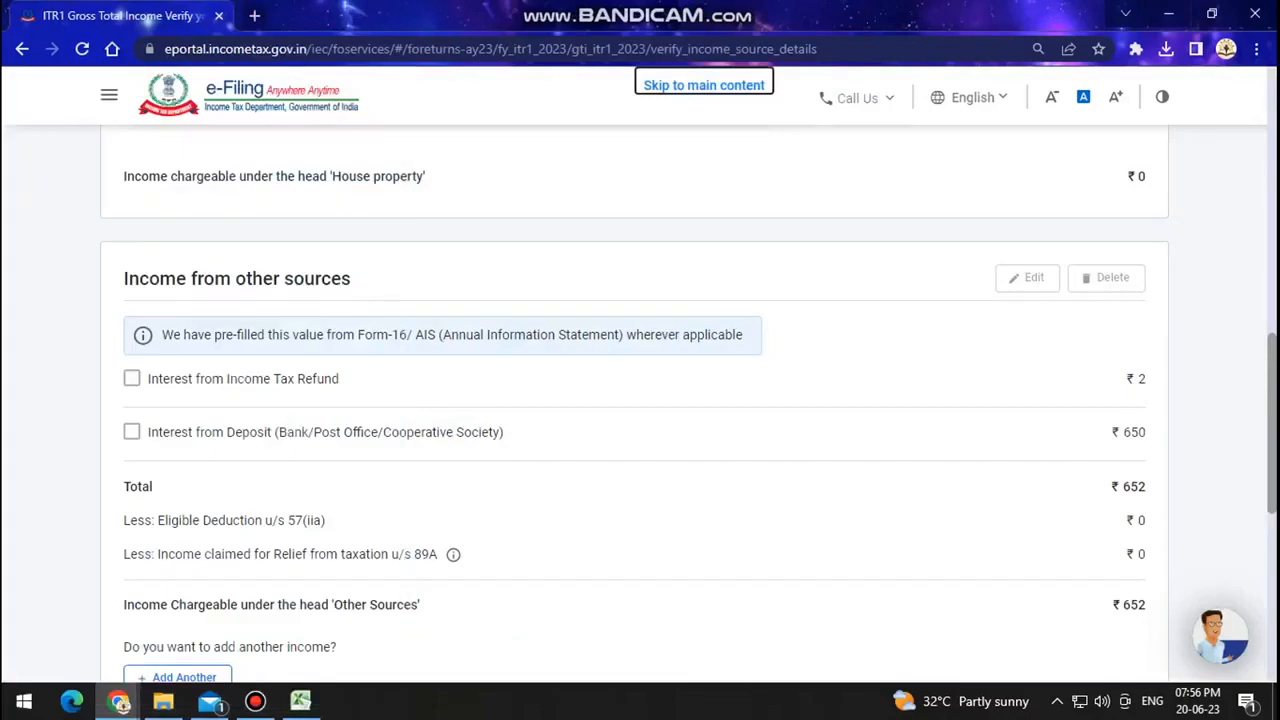
Step: Select both Interest from Income Tax Refund and Interest from Deposit under Income from other sources
{"action": "left_click", "coordinate": [132, 379]}
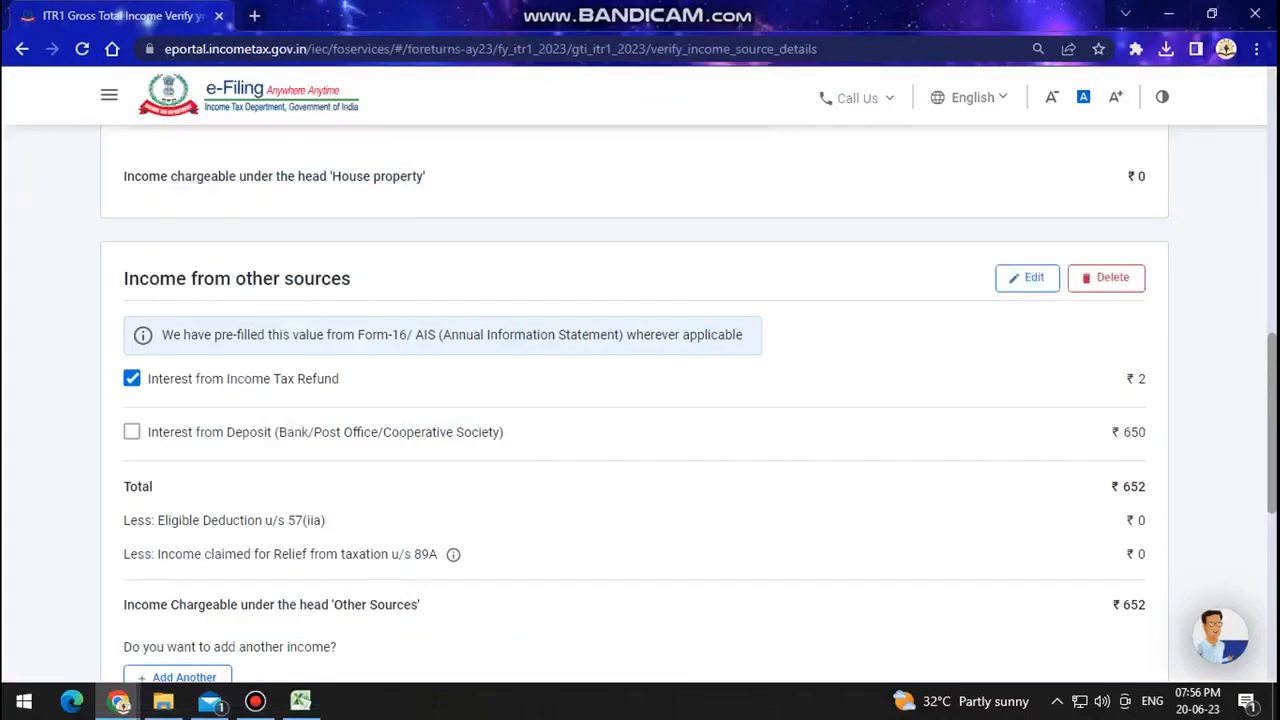
{"action": "left_click", "coordinate": [132, 432]}
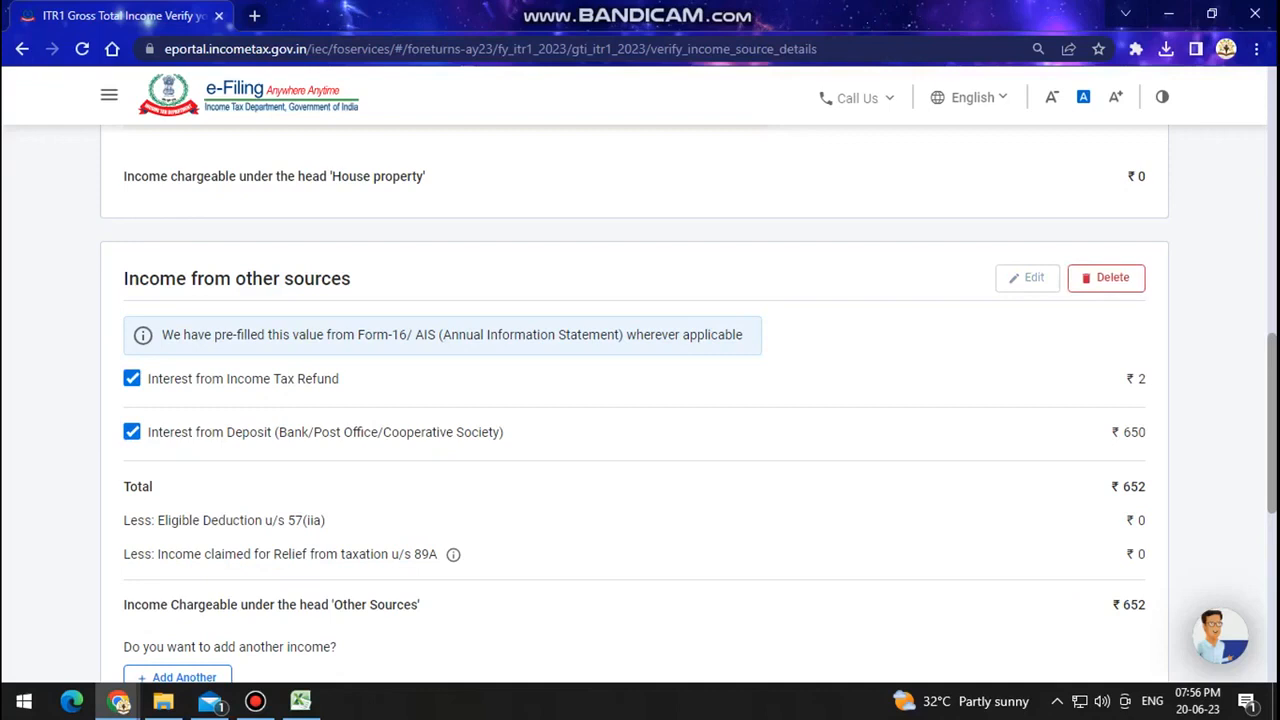
{"action": "scroll", "coordinate": [640, 400], "scroll_direction": "down", "scroll_amount": 2}
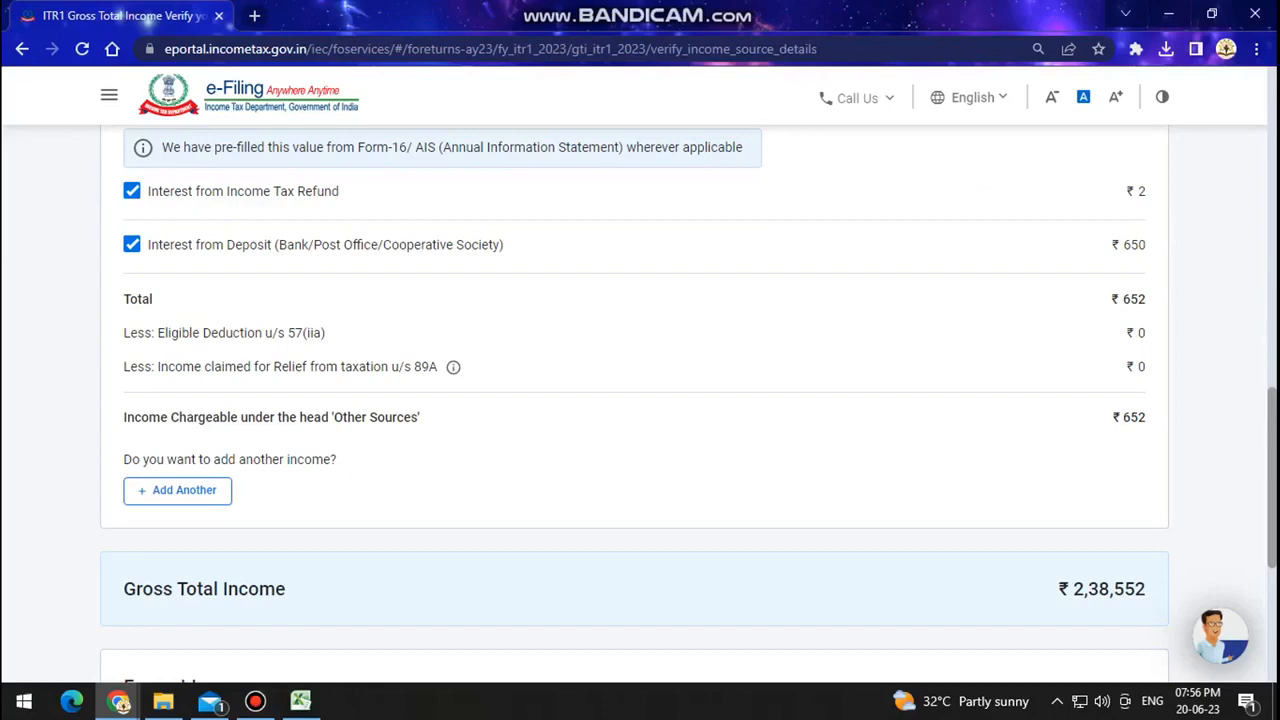
{"action": "scroll", "coordinate": [640, 400], "scroll_direction": "up", "scroll_amount": 5}
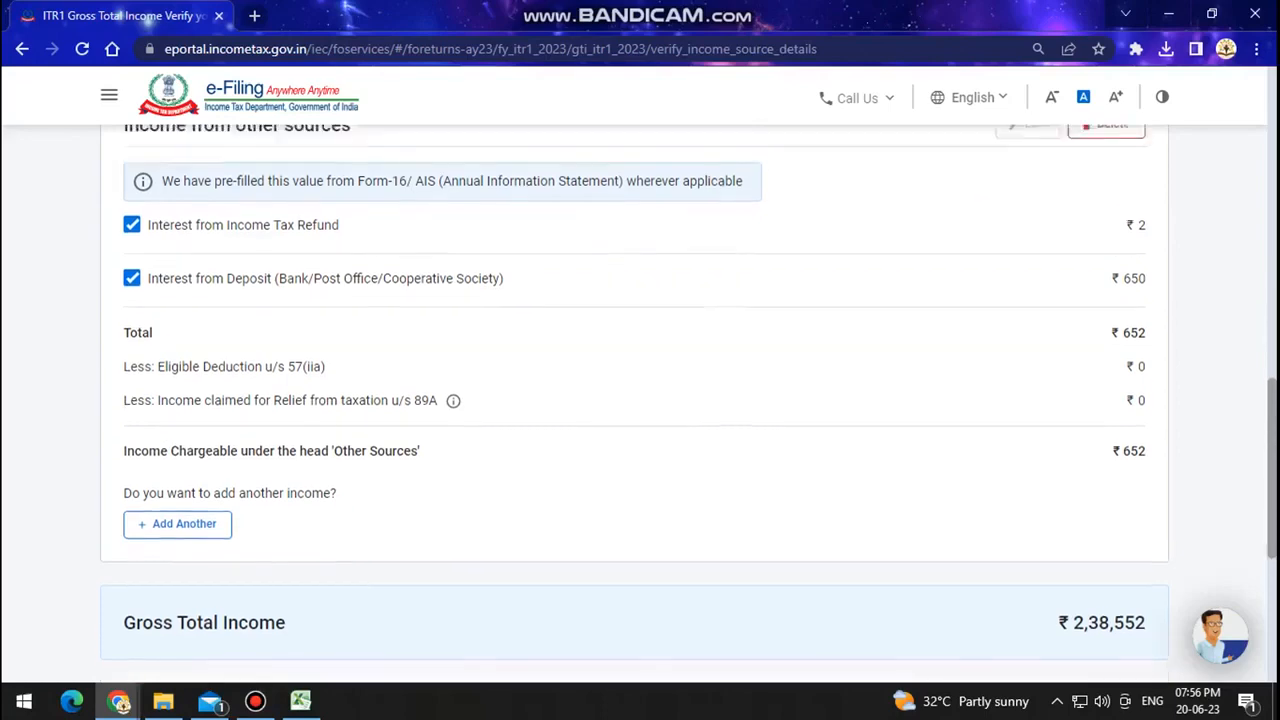
Step: Review the salary, house property and other-sources income, and start adding another income under Income from other sources
{"action": "scroll", "coordinate": [640, 400], "scroll_direction": "up", "scroll_amount": 5}
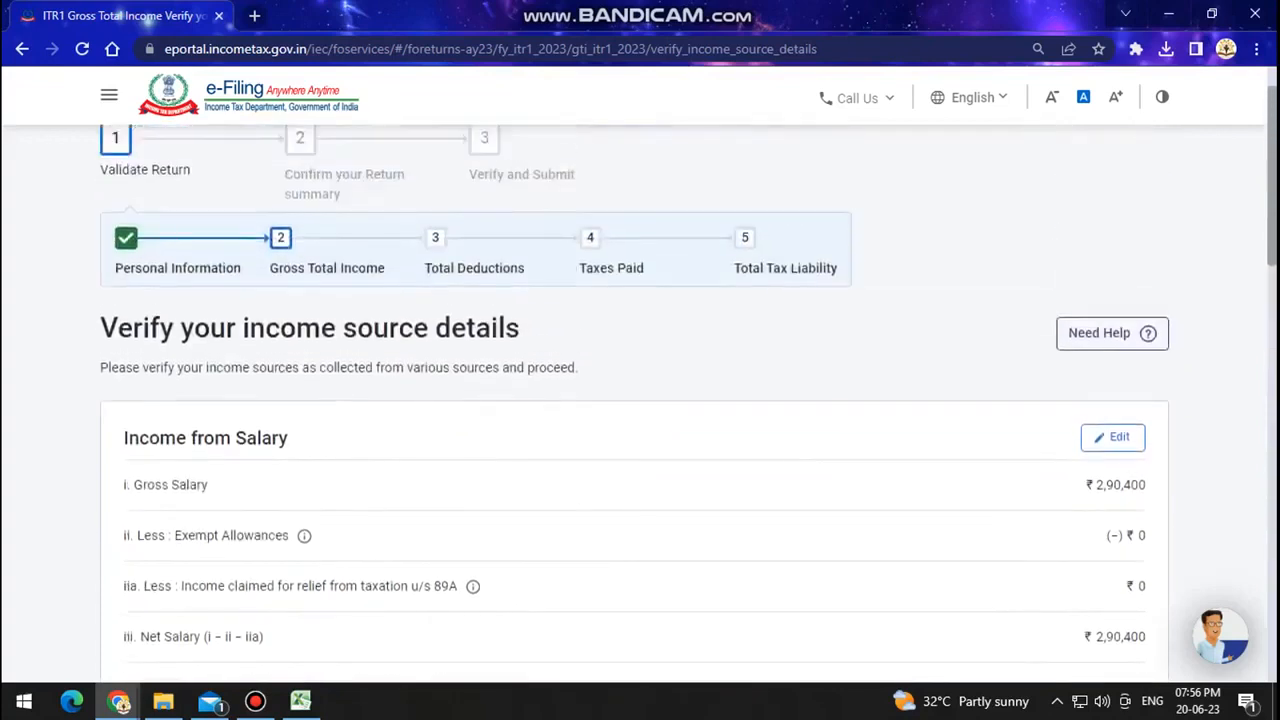
{"action": "scroll", "coordinate": [640, 400], "scroll_direction": "down", "scroll_amount": 4}
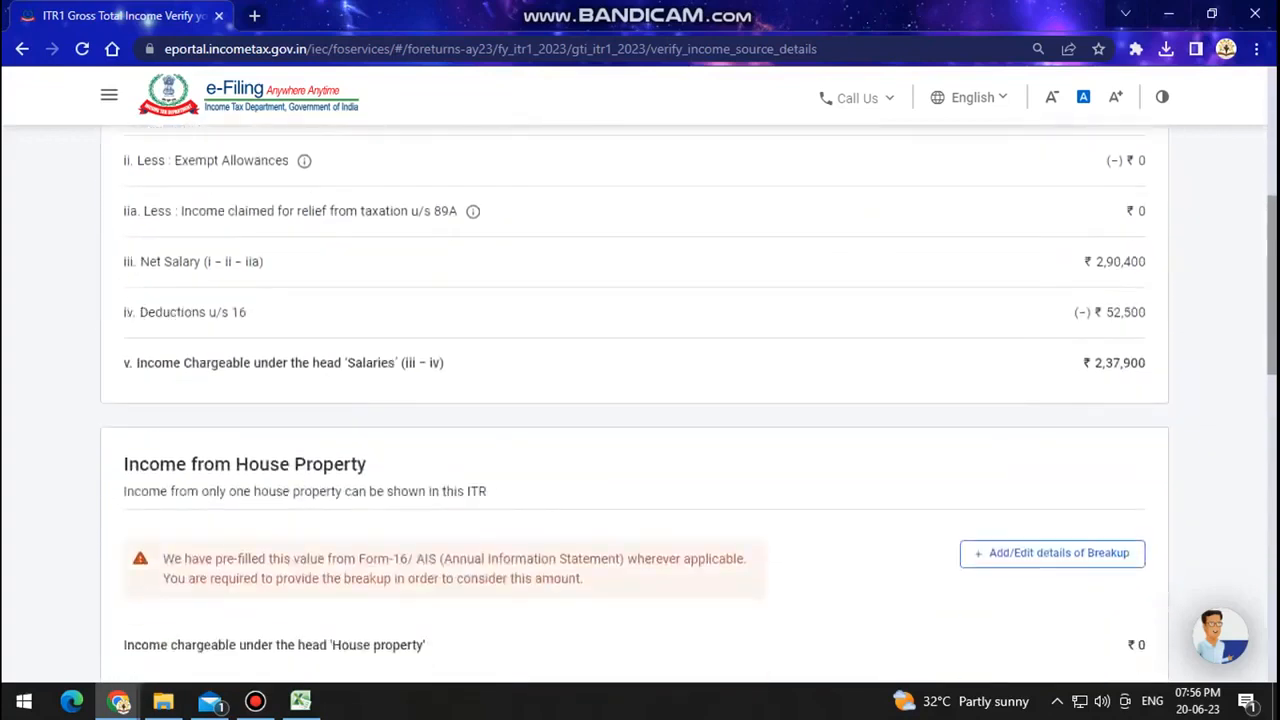
{"action": "scroll", "coordinate": [640, 400], "scroll_direction": "down", "scroll_amount": 1}
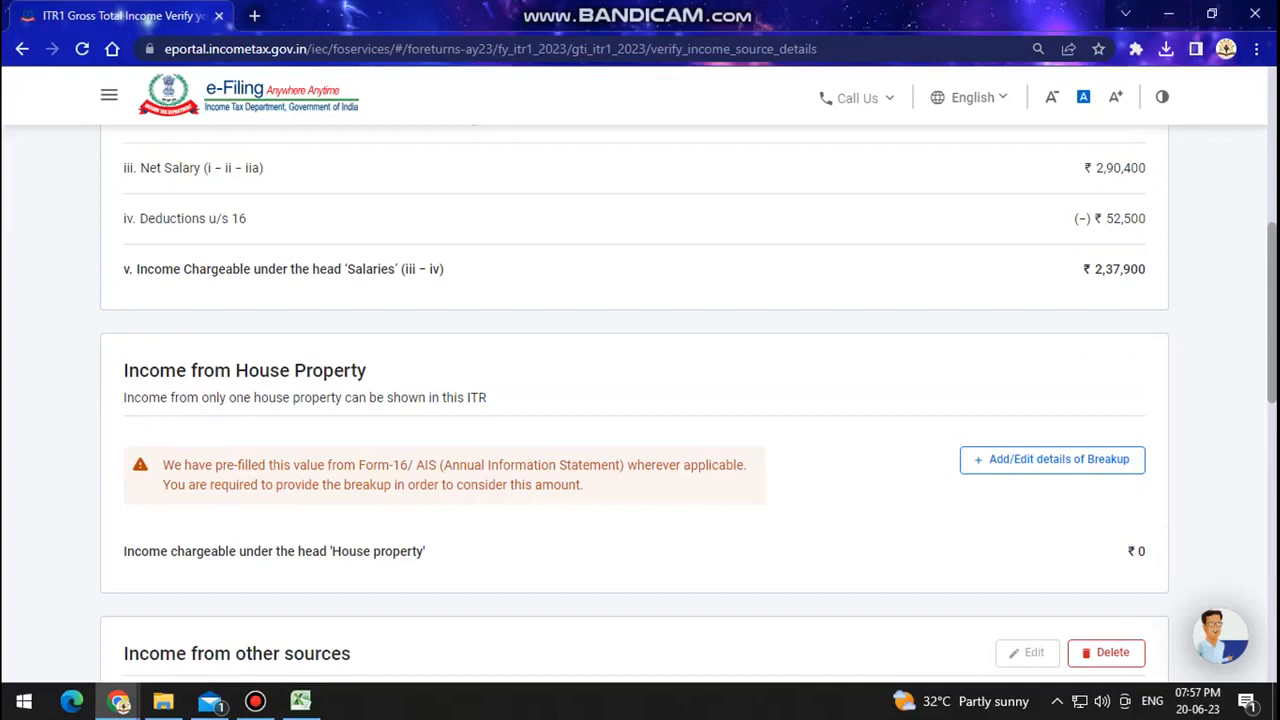
{"action": "scroll", "coordinate": [640, 400], "scroll_direction": "down", "scroll_amount": 3}
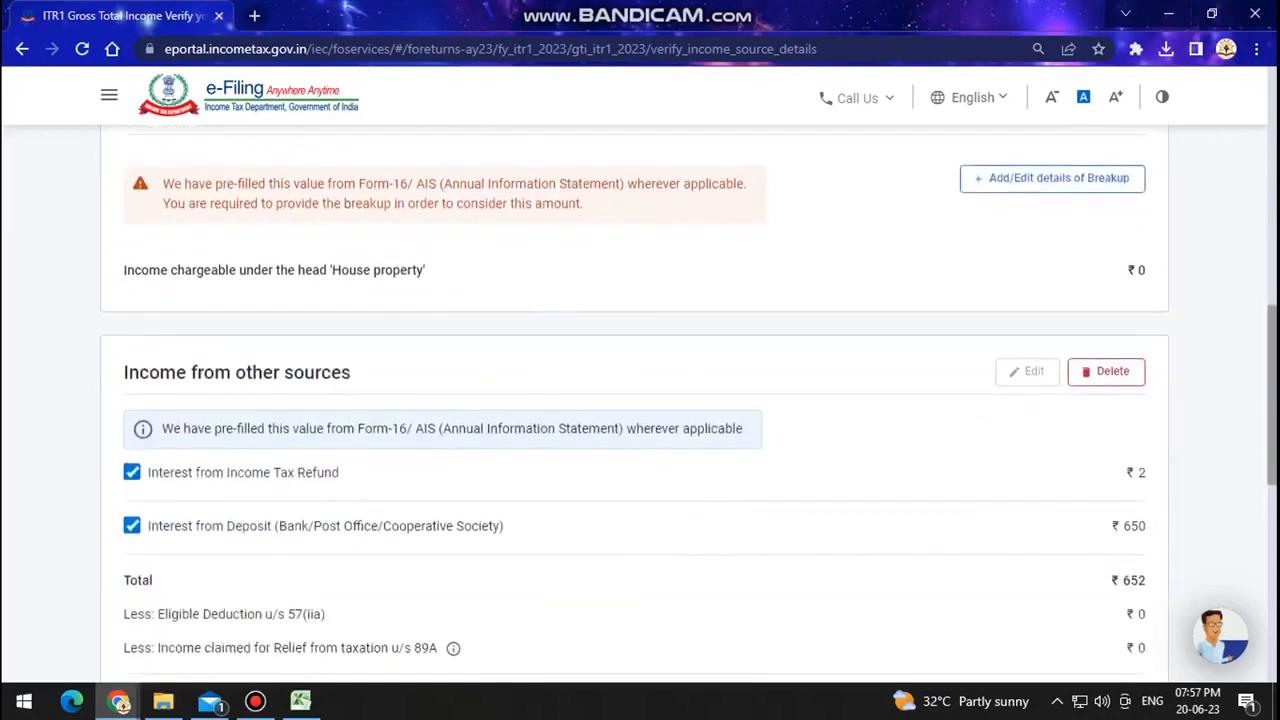
{"action": "scroll", "coordinate": [640, 400], "scroll_direction": "down", "scroll_amount": 2}
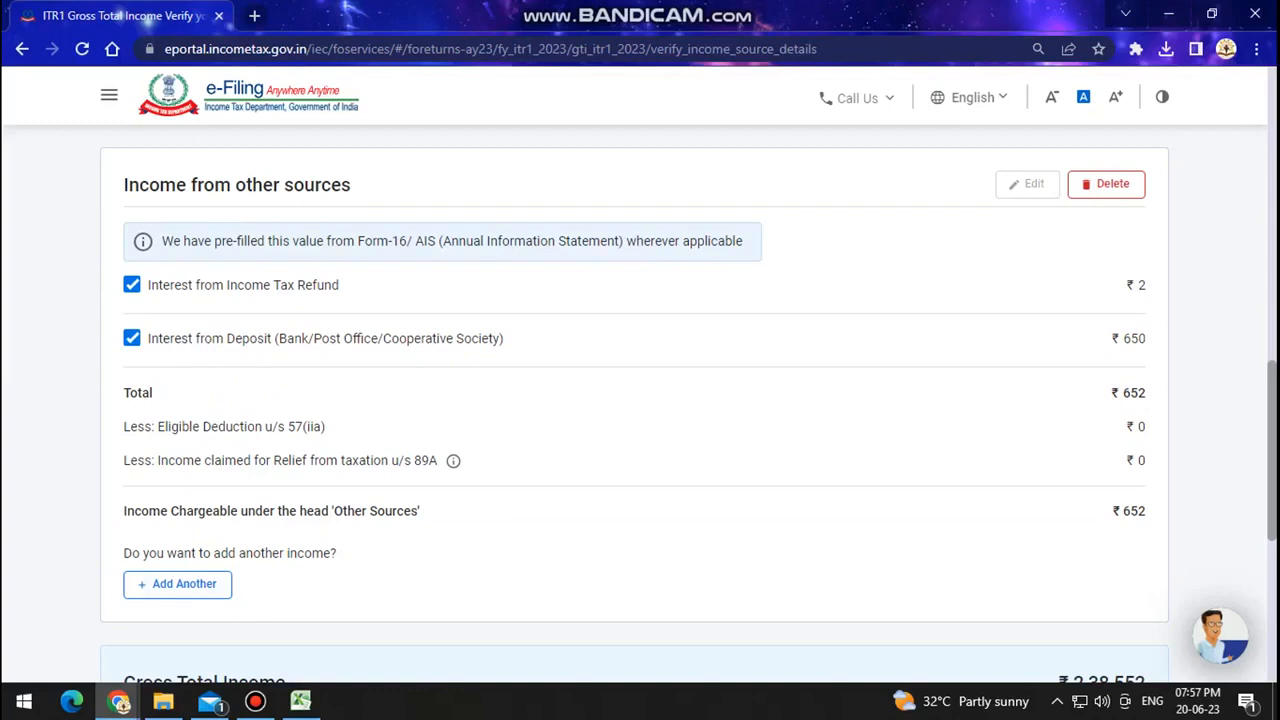
{"action": "left_click", "coordinate": [177, 584]}
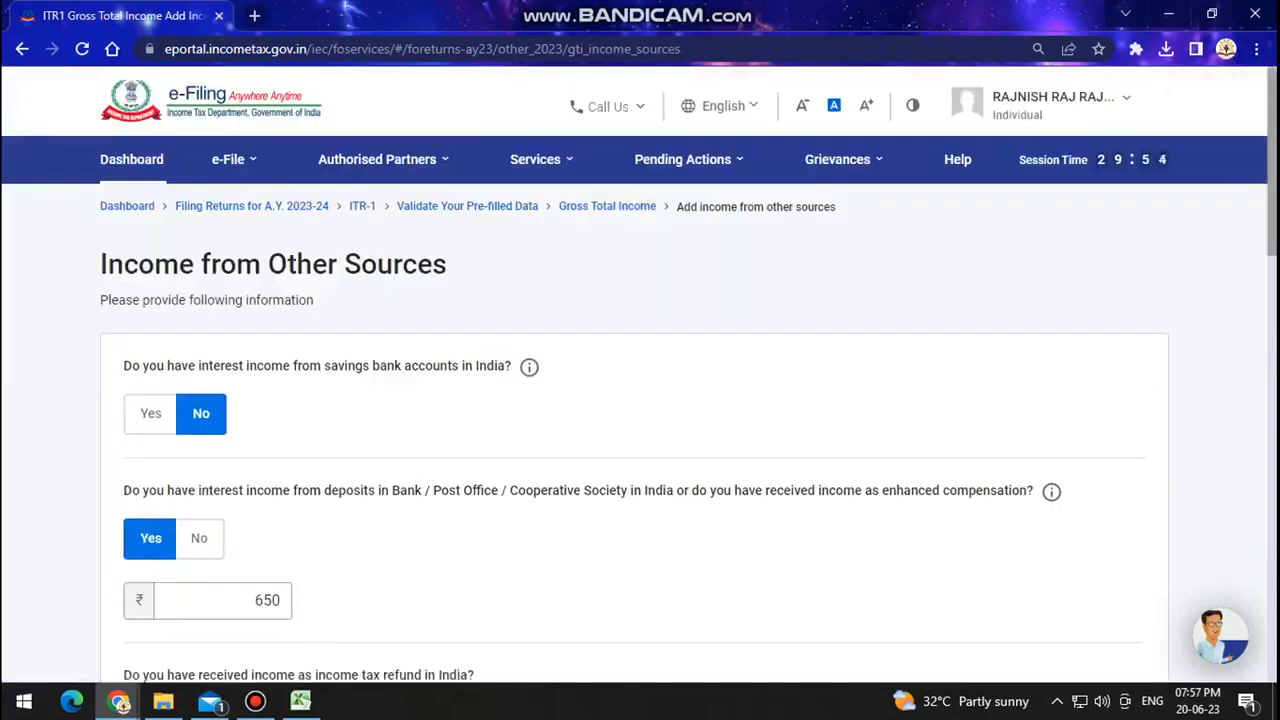
Step: Read the hint for the deposit interest question, look over the interest answers, and select the deposit interest amount for editing
{"action": "mouse_move", "coordinate": [1051, 491]}
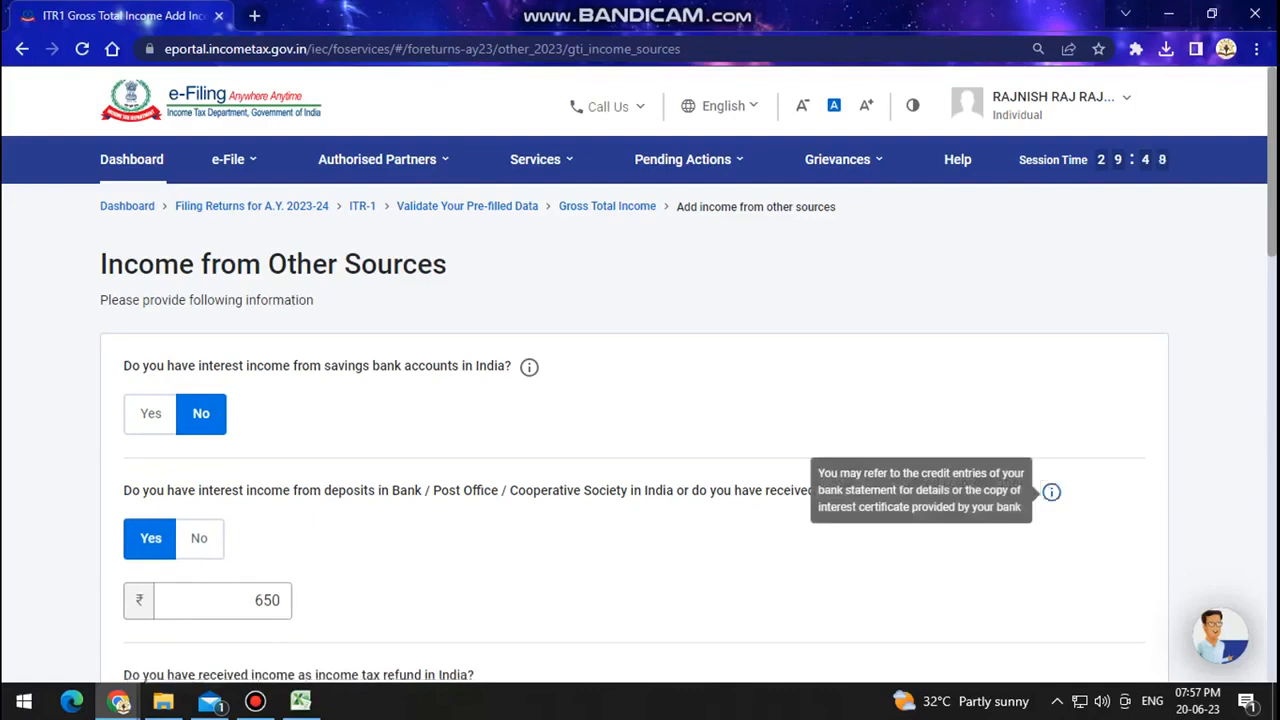
{"action": "scroll", "coordinate": [640, 400], "scroll_direction": "down", "scroll_amount": 3}
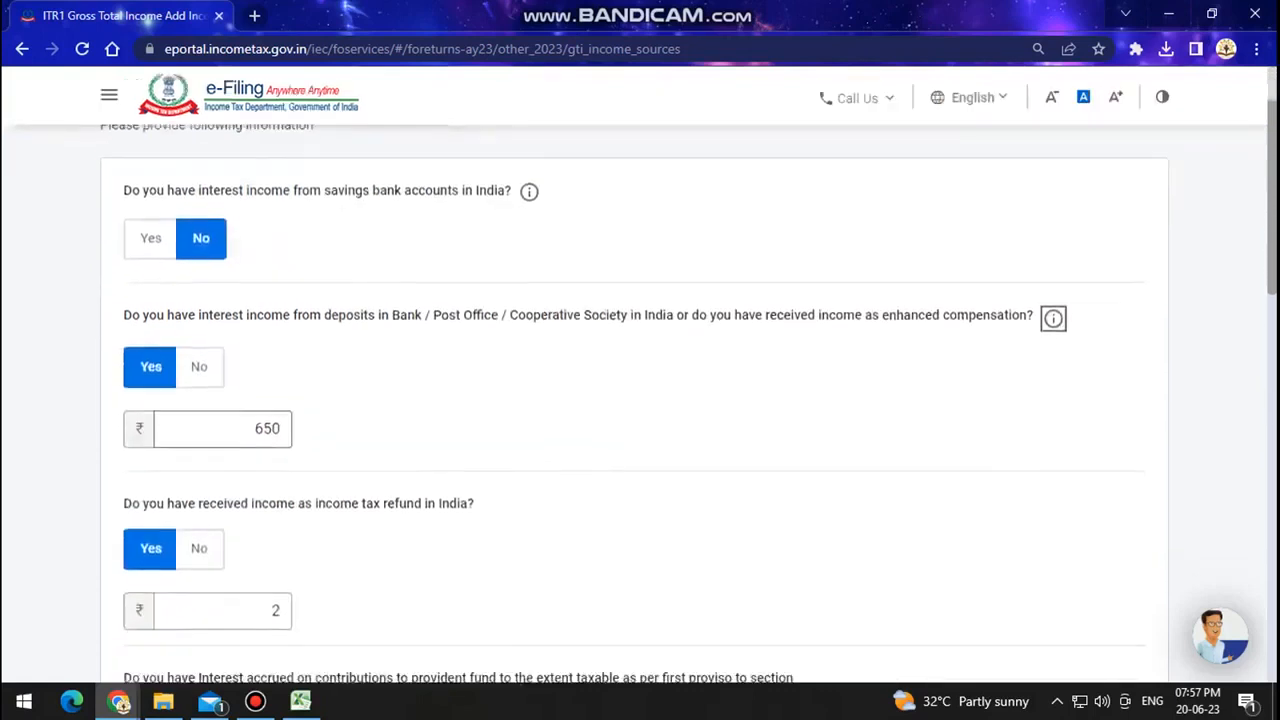
{"action": "scroll", "coordinate": [640, 400], "scroll_direction": "down", "scroll_amount": 2}
{"action": "scroll", "coordinate": [640, 400], "scroll_direction": "up", "scroll_amount": 2}
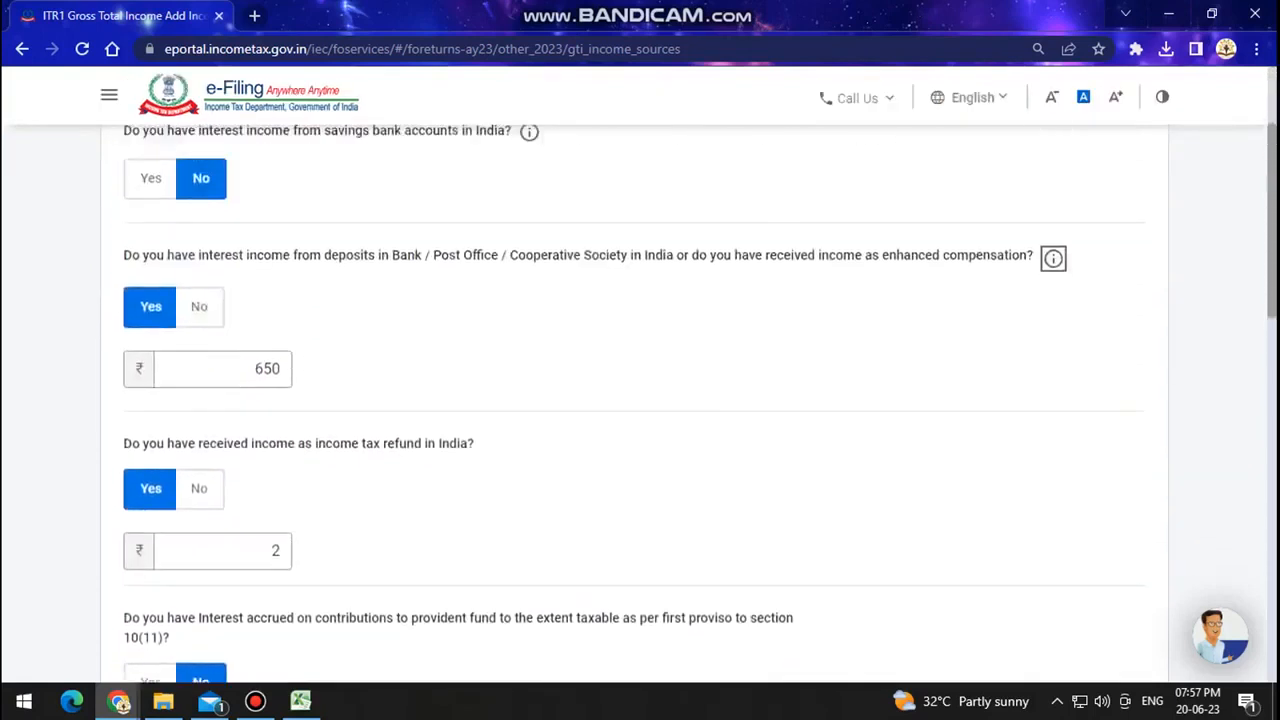
{"action": "double_click", "coordinate": [244, 369]}
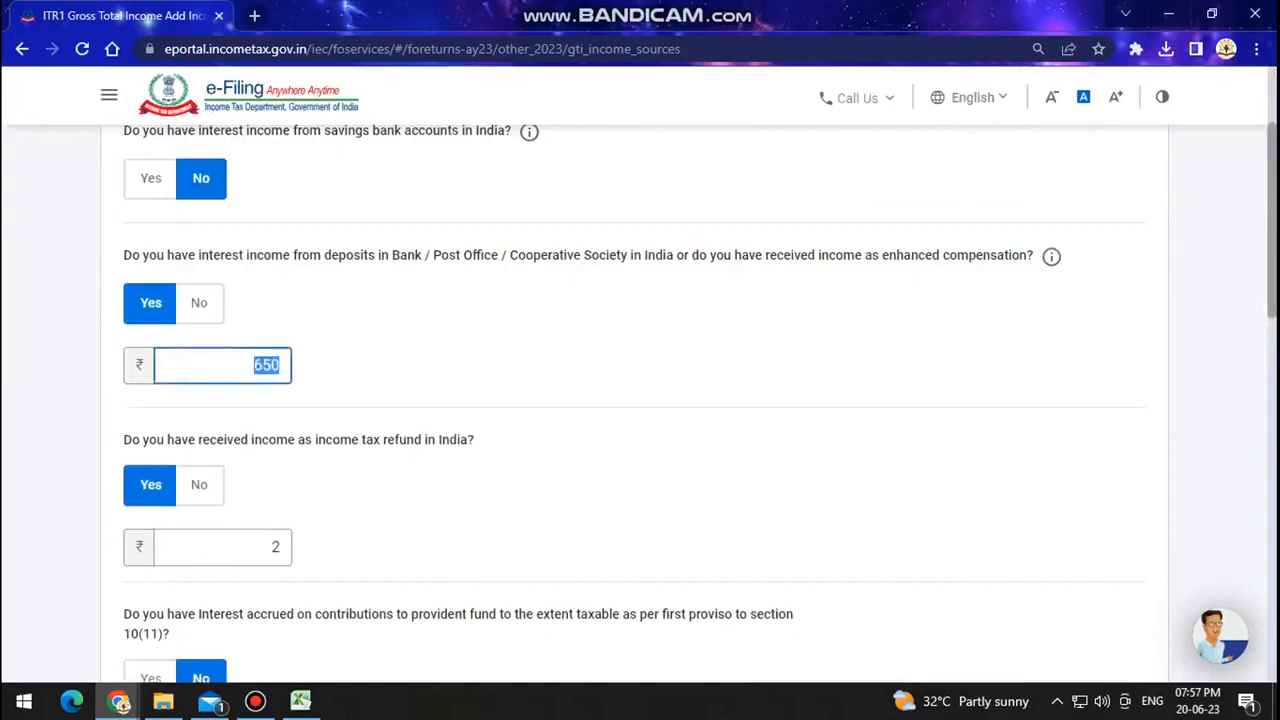
Step: Compare the Excel income computation with the Annual Tax Statement in the other browser window, and return to the e-filing form
{"action": "left_click", "coordinate": [300, 700]}
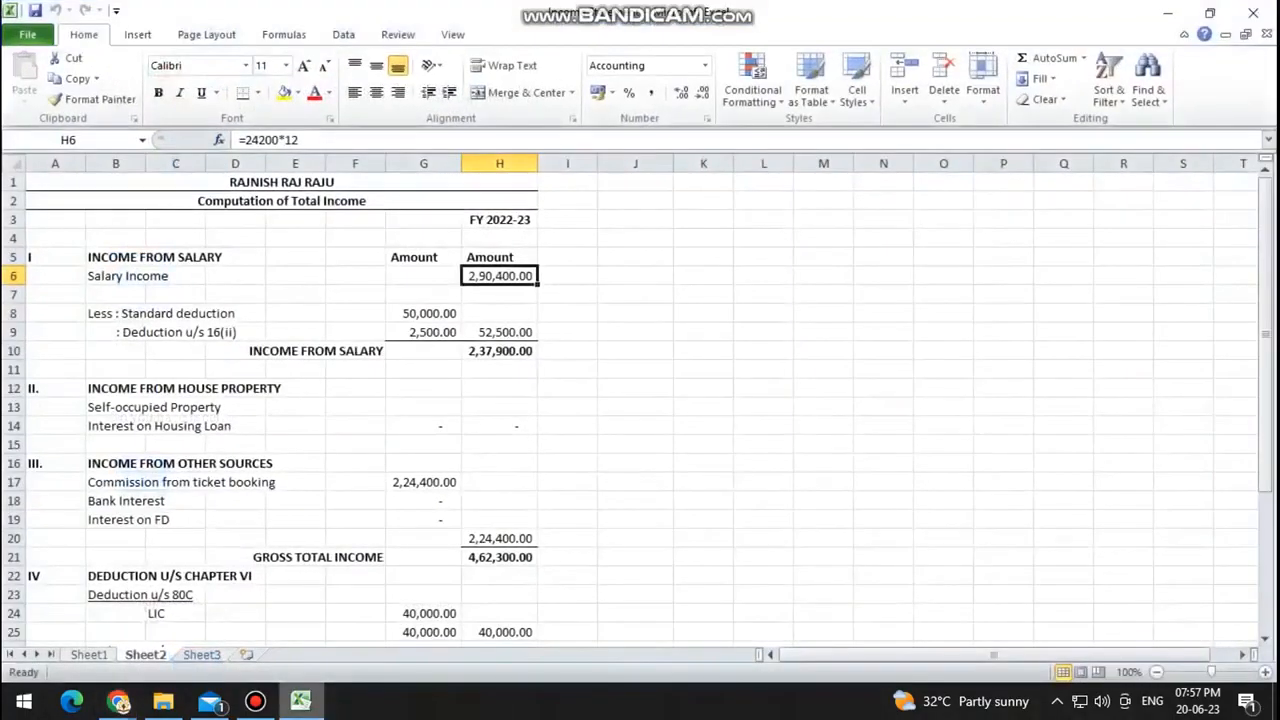
{"action": "key", "text": "alt+Tab"}
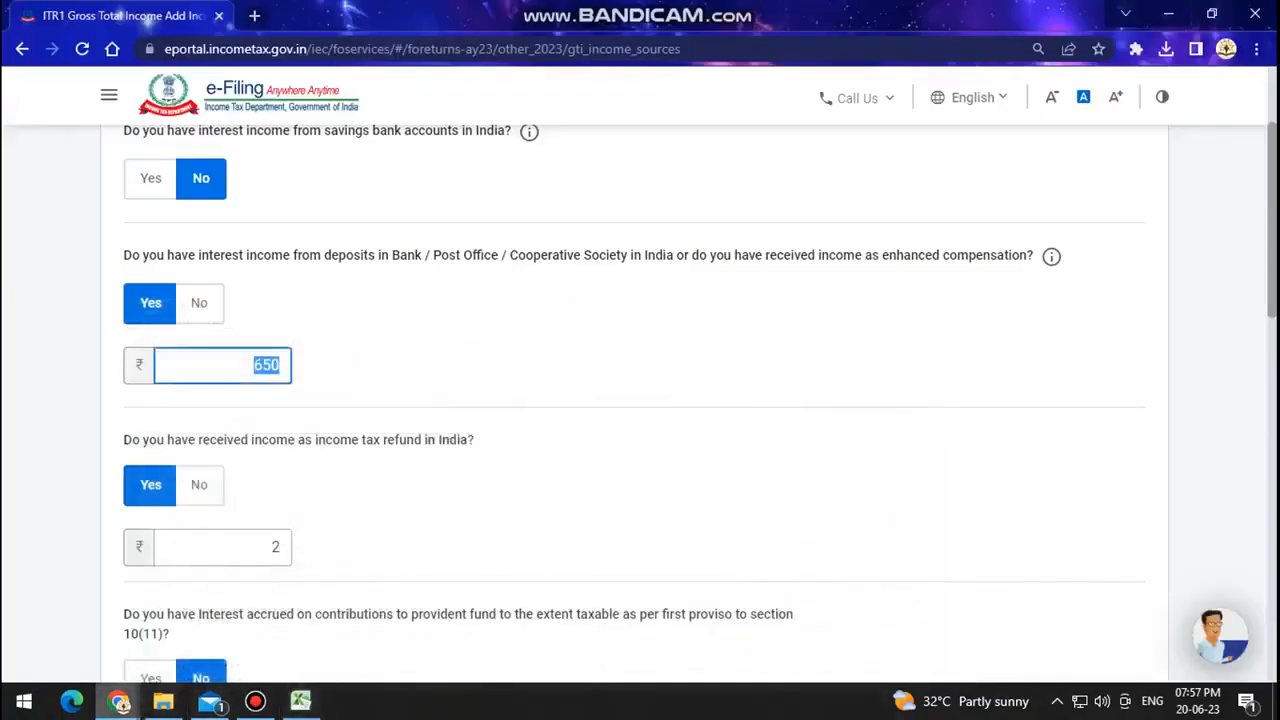
{"action": "mouse_move", "coordinate": [119, 700]}
{"action": "left_click", "coordinate": [100, 625]}
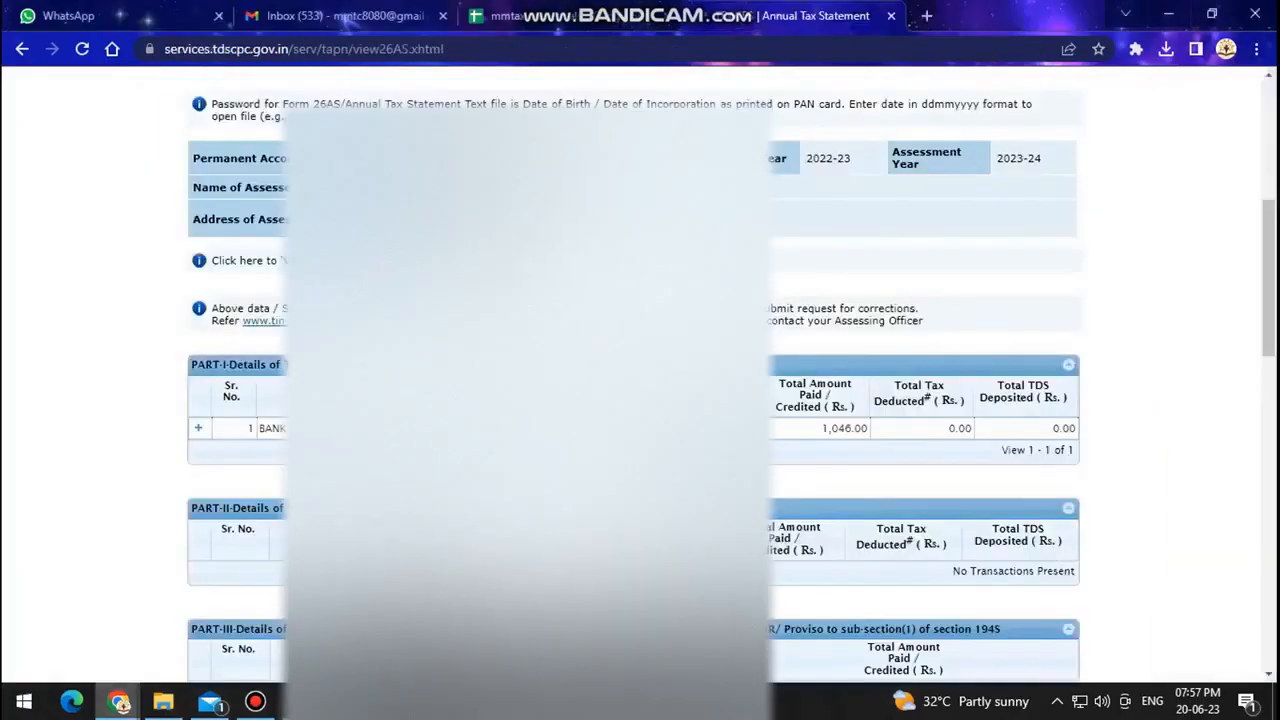
{"action": "key", "text": "alt+Tab"}
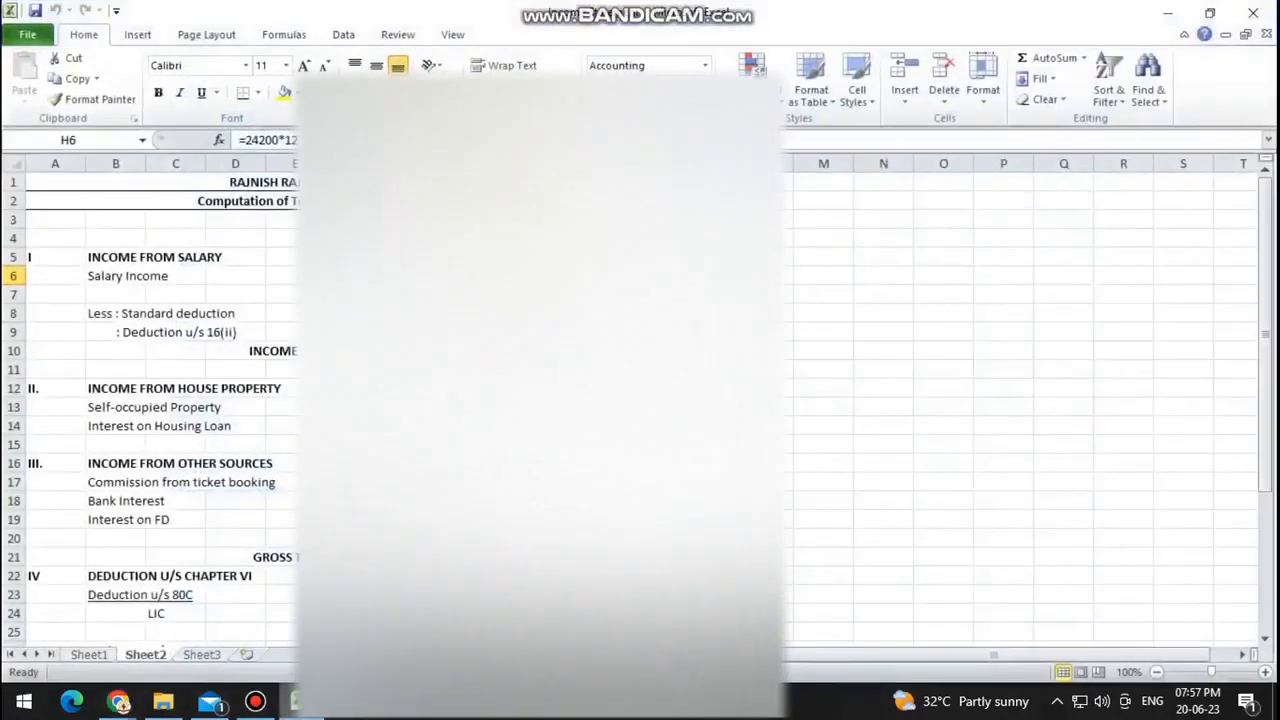
{"action": "key", "text": "alt+Tab"}
{"action": "mouse_move", "coordinate": [119, 700]}
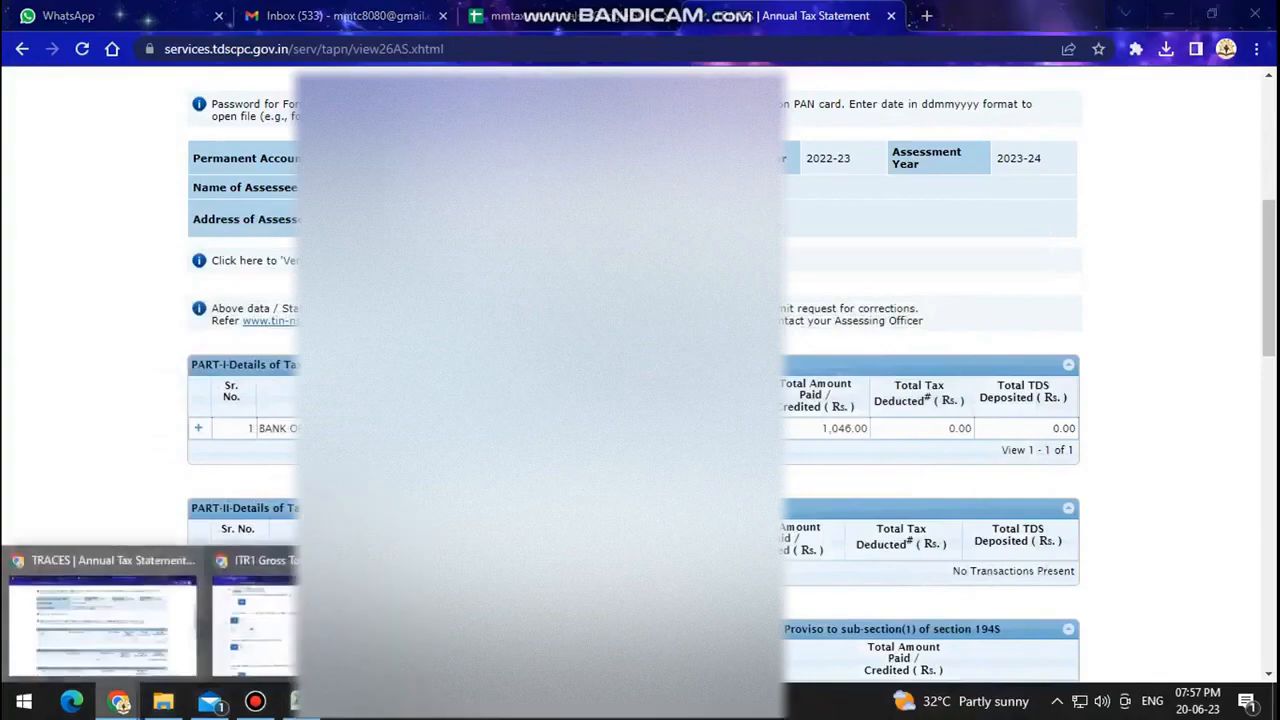
{"action": "left_click", "coordinate": [225, 650]}
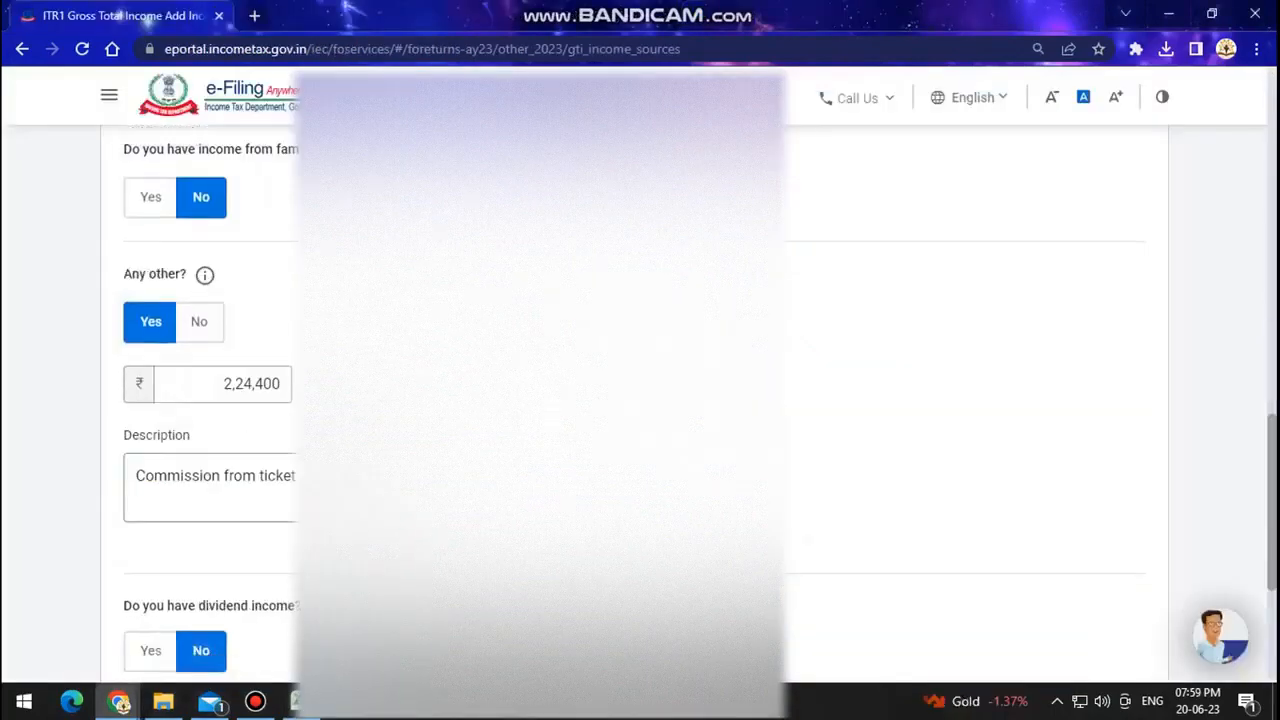
Step: Check the commission from ticket booking entry and the dividend answer, and submit the Income from Other Sources details
{"action": "scroll", "coordinate": [640, 400], "scroll_direction": "down", "scroll_amount": 2}
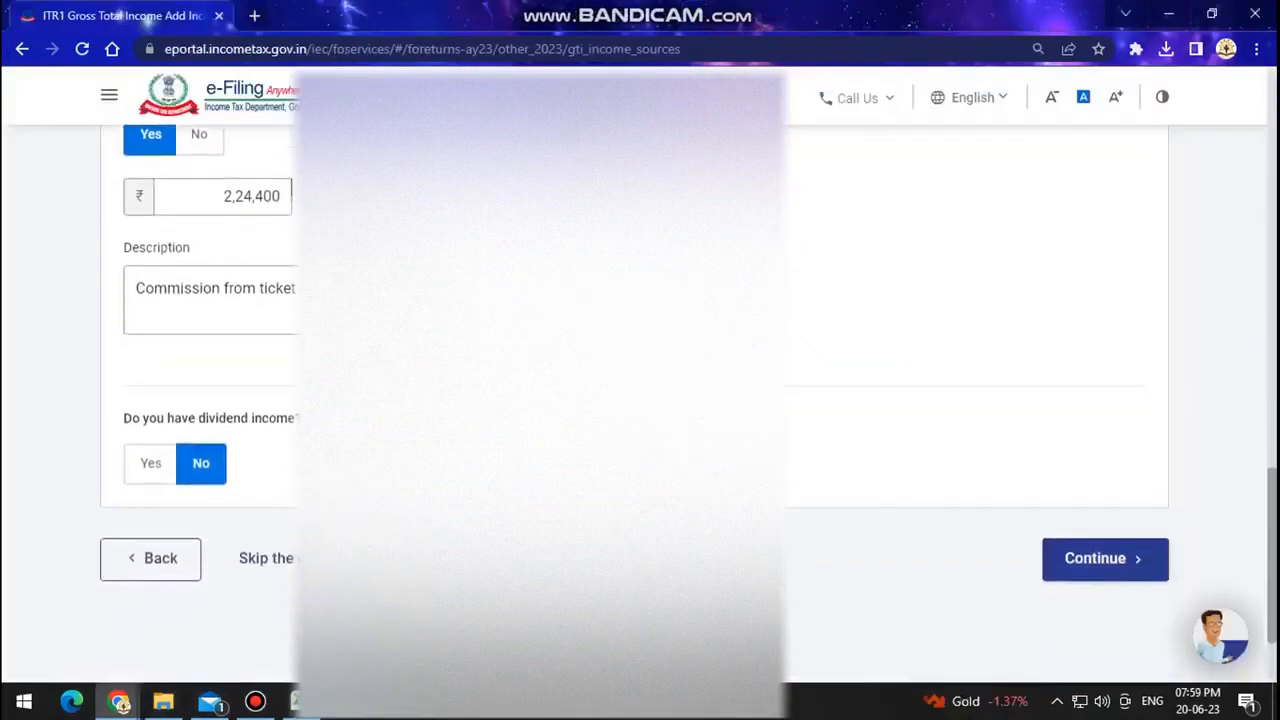
{"action": "scroll", "coordinate": [640, 400], "scroll_direction": "down", "scroll_amount": 1}
{"action": "scroll", "coordinate": [640, 400], "scroll_direction": "up", "scroll_amount": 2}
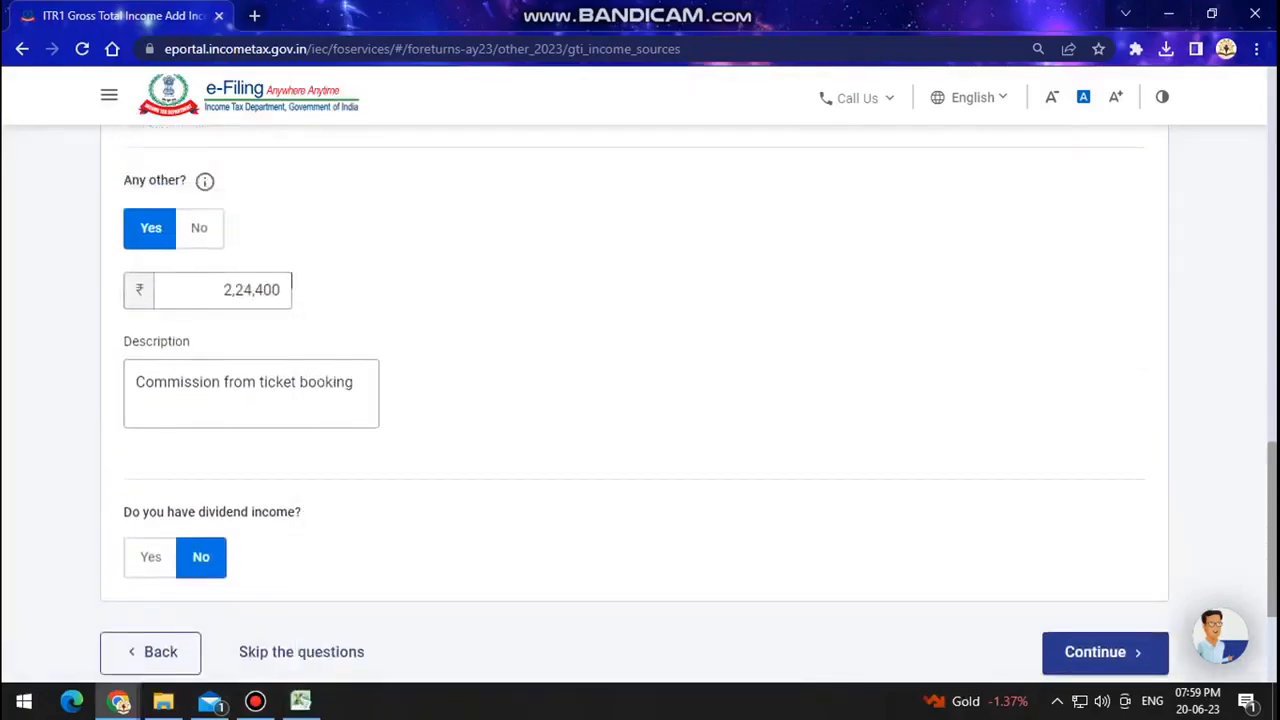
{"action": "scroll", "coordinate": [640, 400], "scroll_direction": "down", "scroll_amount": 2}
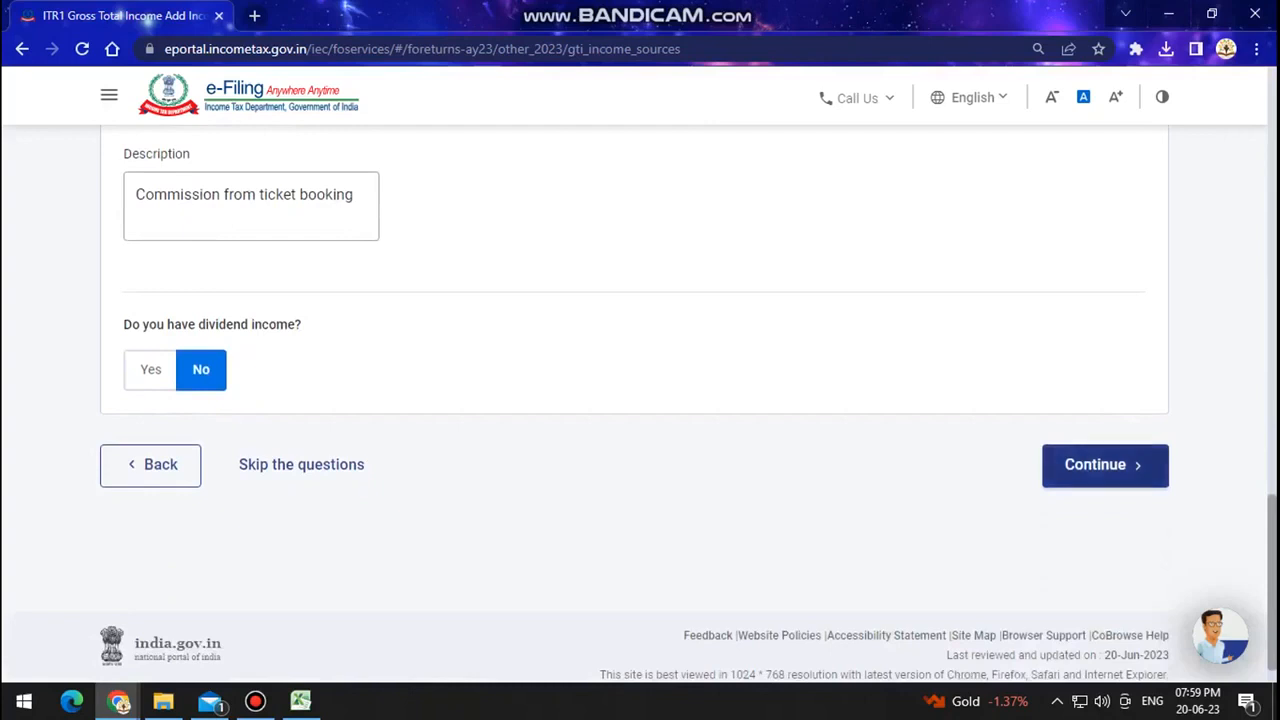
{"action": "left_click", "coordinate": [1105, 465]}
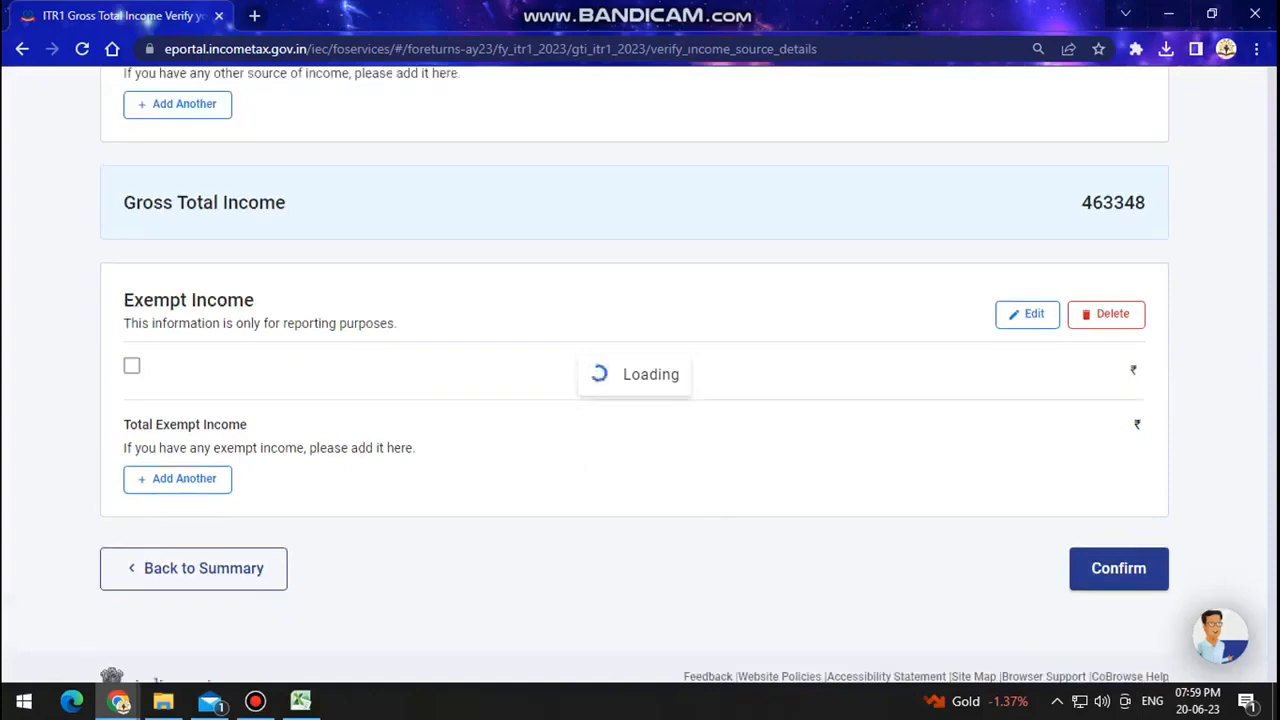
Step: Review the updated income sources and exempt income, and confirm the Gross Total Income section
{"action": "scroll", "coordinate": [640, 400], "scroll_direction": "down", "scroll_amount": 12}
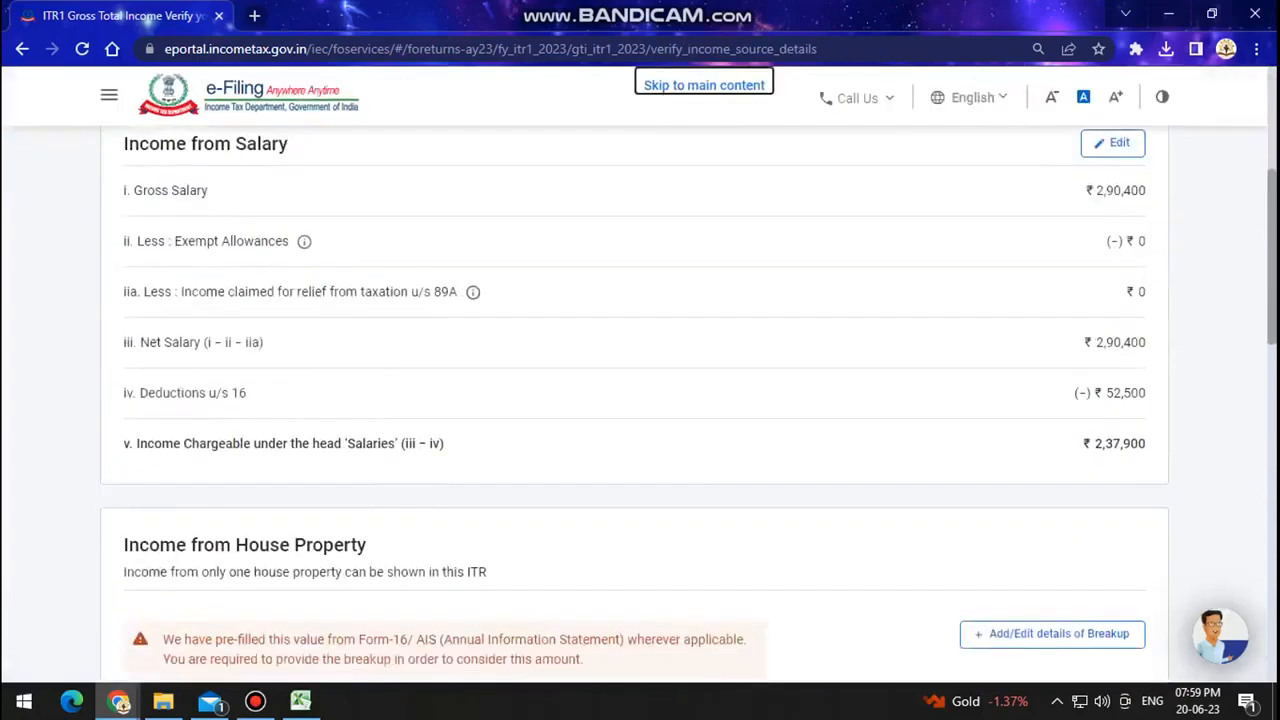
{"action": "scroll", "coordinate": [640, 400], "scroll_direction": "down", "scroll_amount": 4}
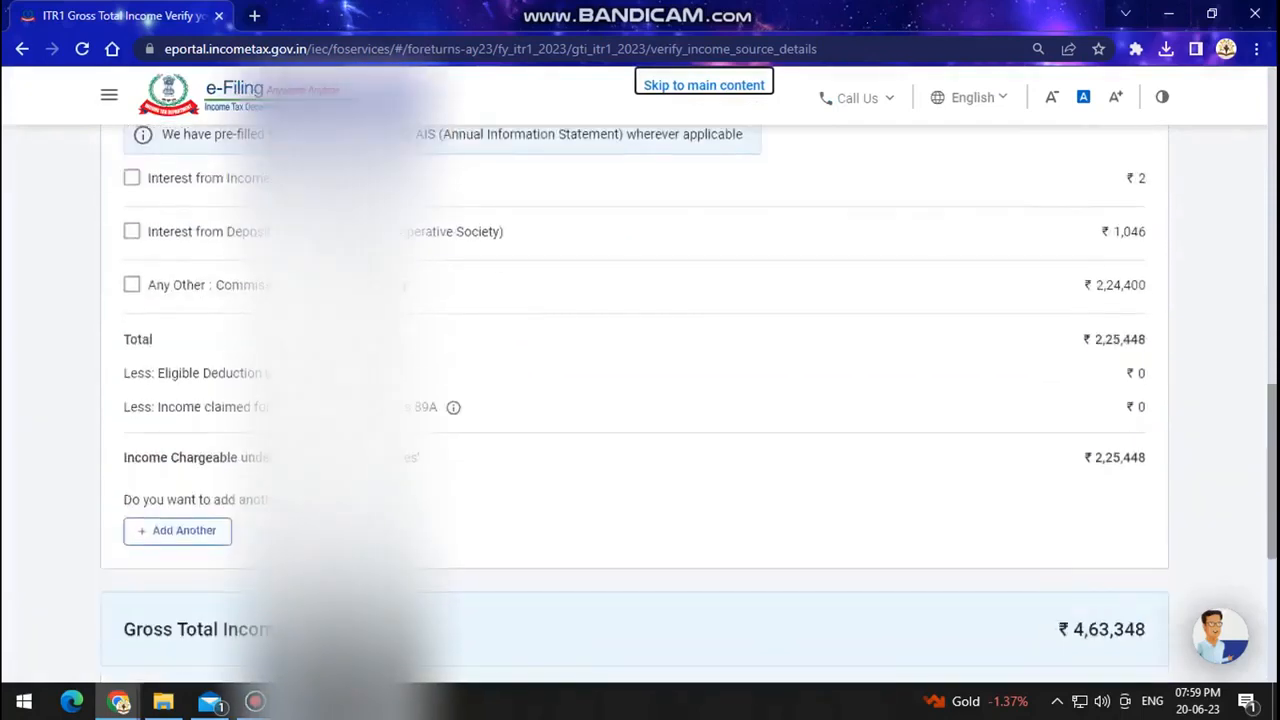
{"action": "scroll", "coordinate": [640, 400], "scroll_direction": "down", "scroll_amount": 3}
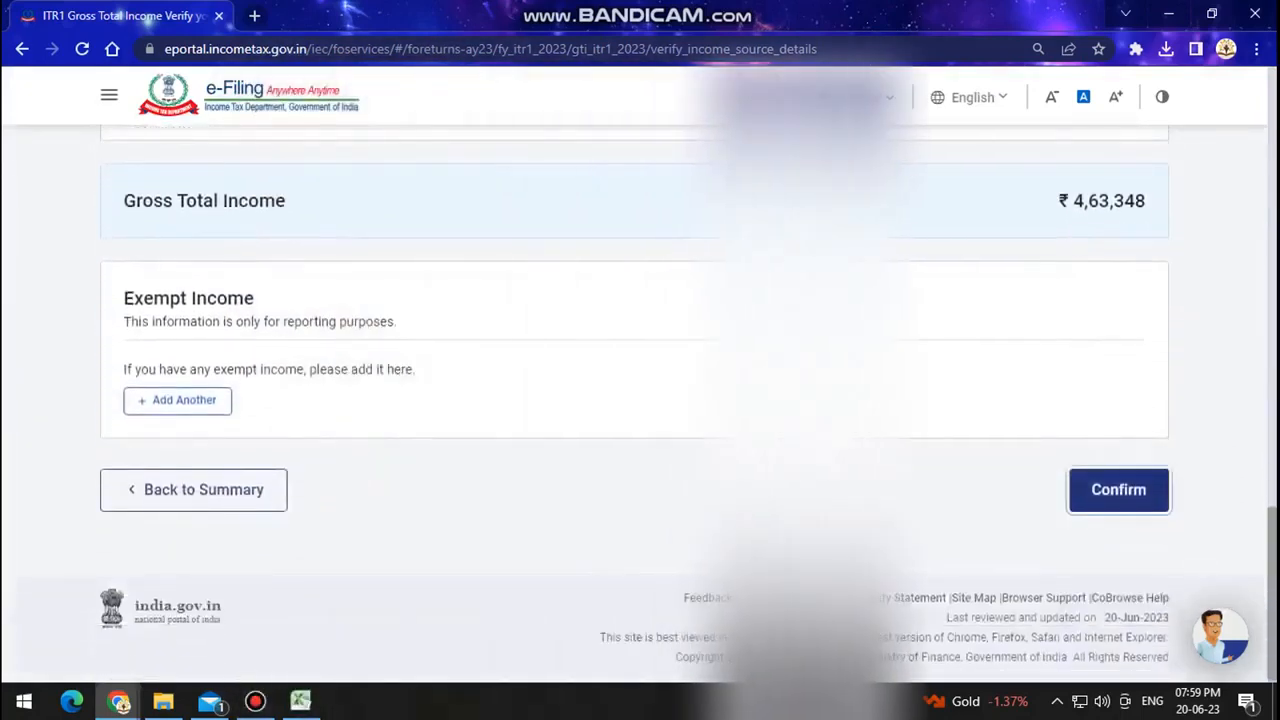
{"action": "left_click", "coordinate": [1118, 489]}
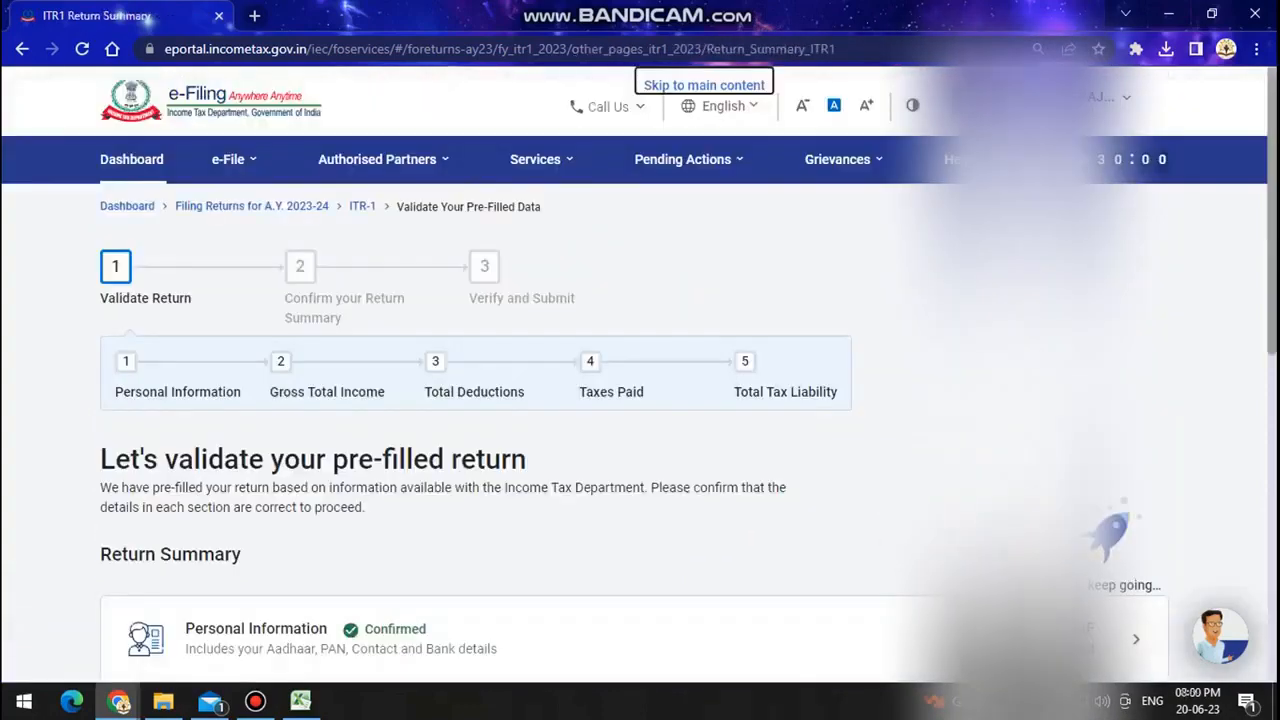
Step: Open the Total Deductions section and answer No to donations paid, Scientific Research or Rural Development donations, and section 80GG
{"action": "scroll", "coordinate": [640, 400], "scroll_direction": "down", "scroll_amount": 3}
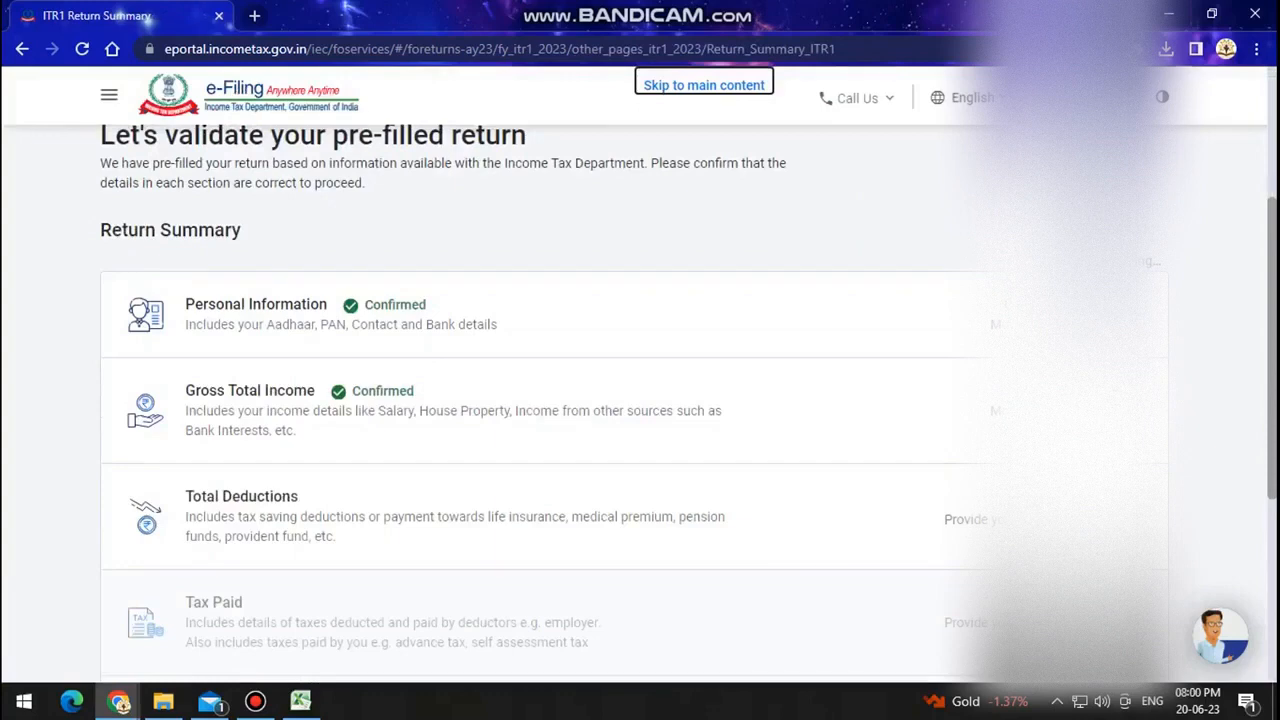
{"action": "left_click", "coordinate": [1100, 518]}
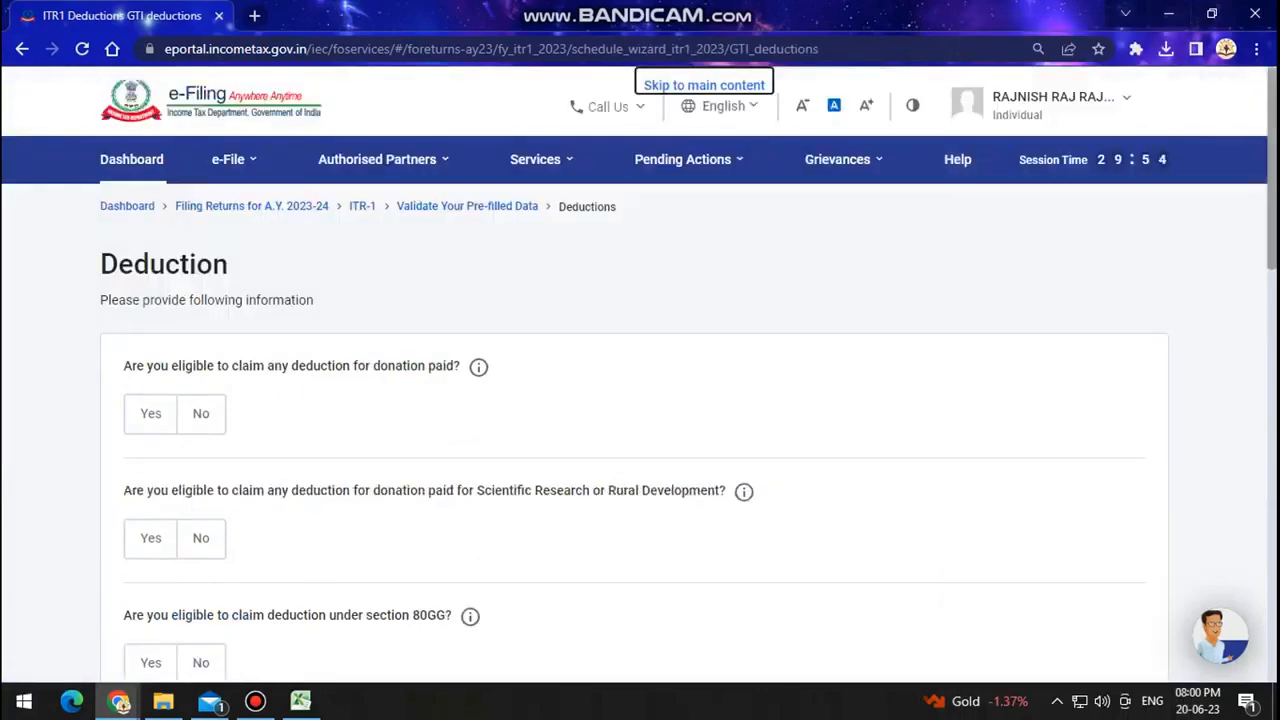
{"action": "left_click", "coordinate": [208, 414]}
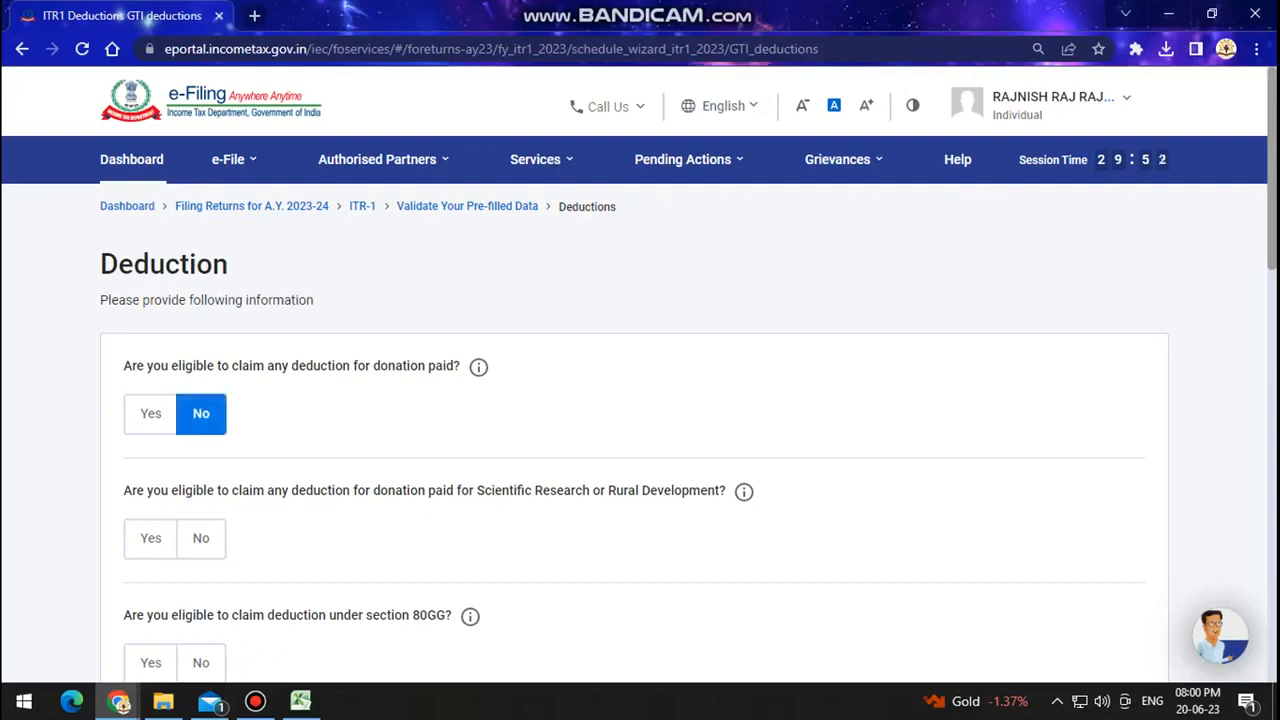
{"action": "scroll", "coordinate": [205, 400], "scroll_direction": "down", "scroll_amount": 3}
{"action": "left_click", "coordinate": [201, 302]}
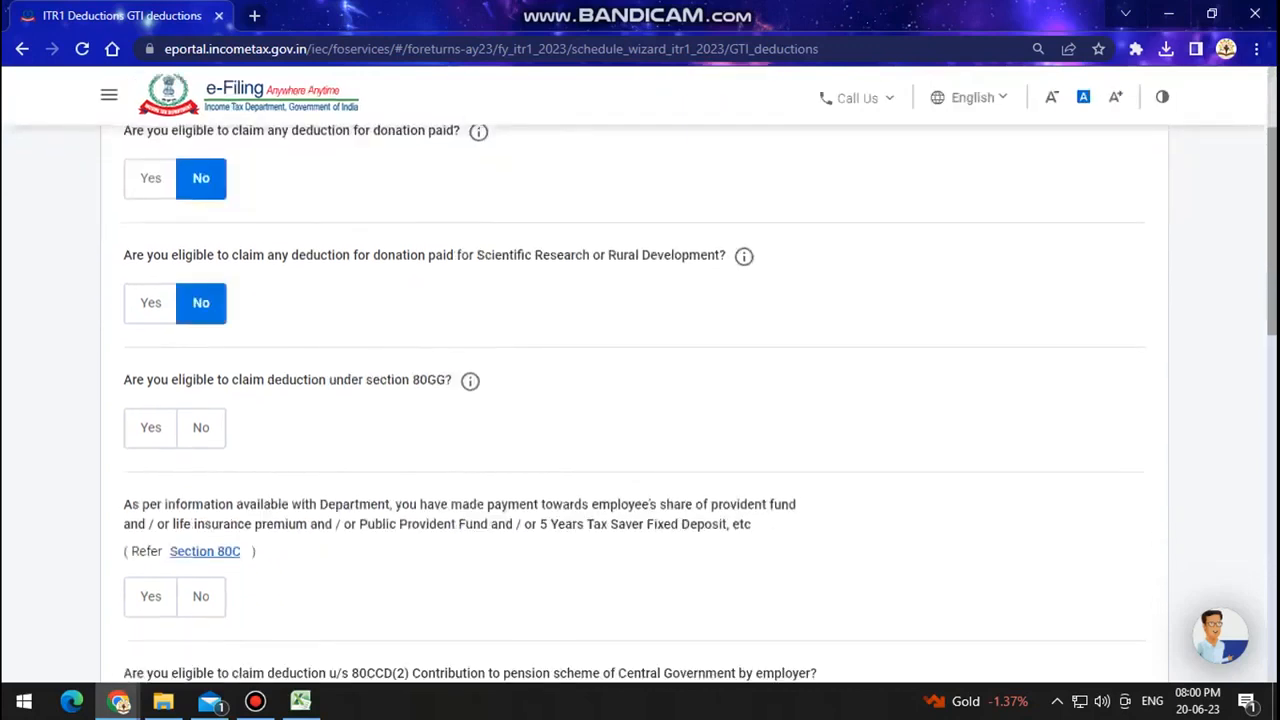
{"action": "left_click", "coordinate": [201, 427]}
Step: Answer Yes to the Section 80C payments question and set the amount to be claimed to 40,000
{"action": "left_click", "coordinate": [152, 596]}
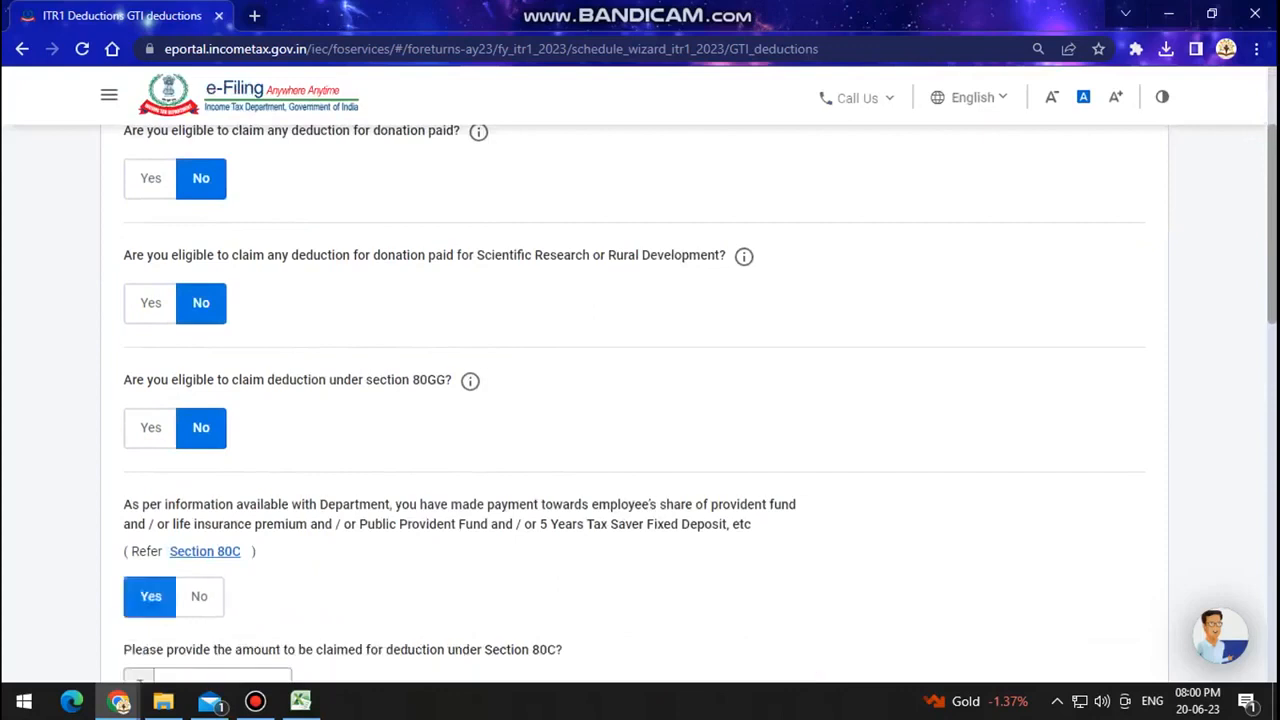
{"action": "scroll", "coordinate": [160, 560], "scroll_direction": "down", "scroll_amount": 2}
{"action": "left_click", "coordinate": [277, 498]}
{"action": "type", "text": "40000"}
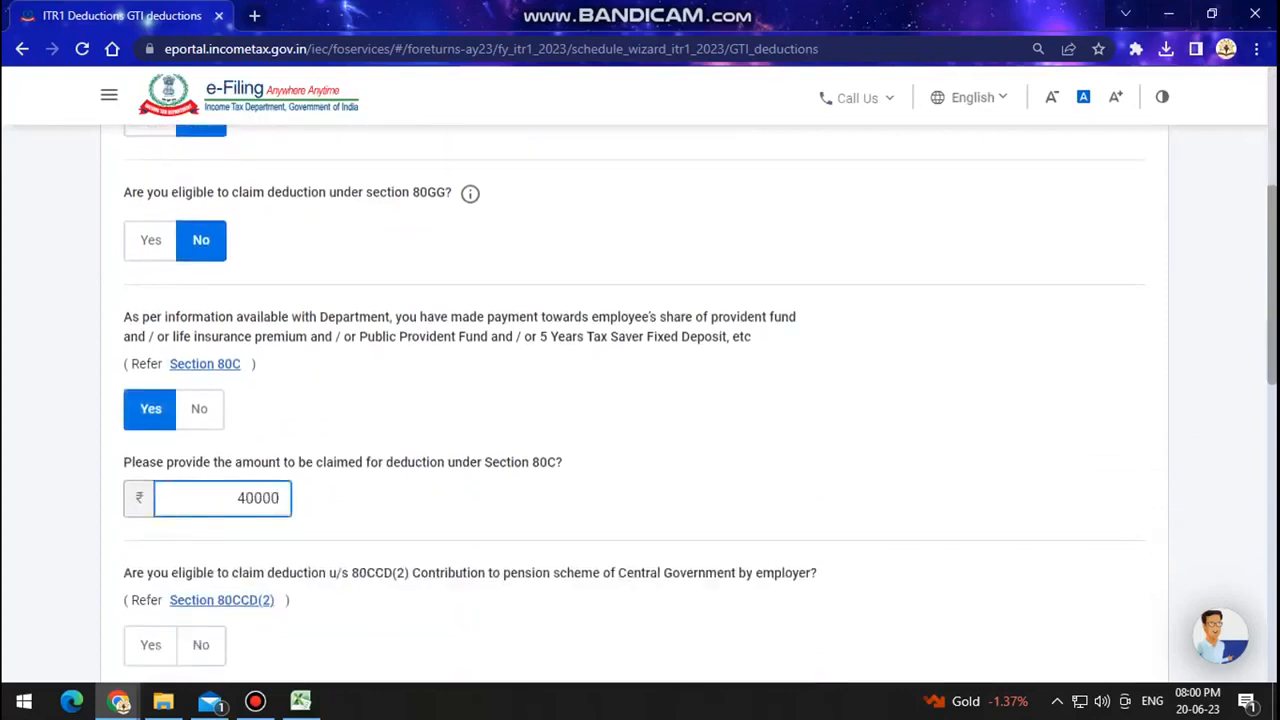
{"action": "key", "text": "Tab"}
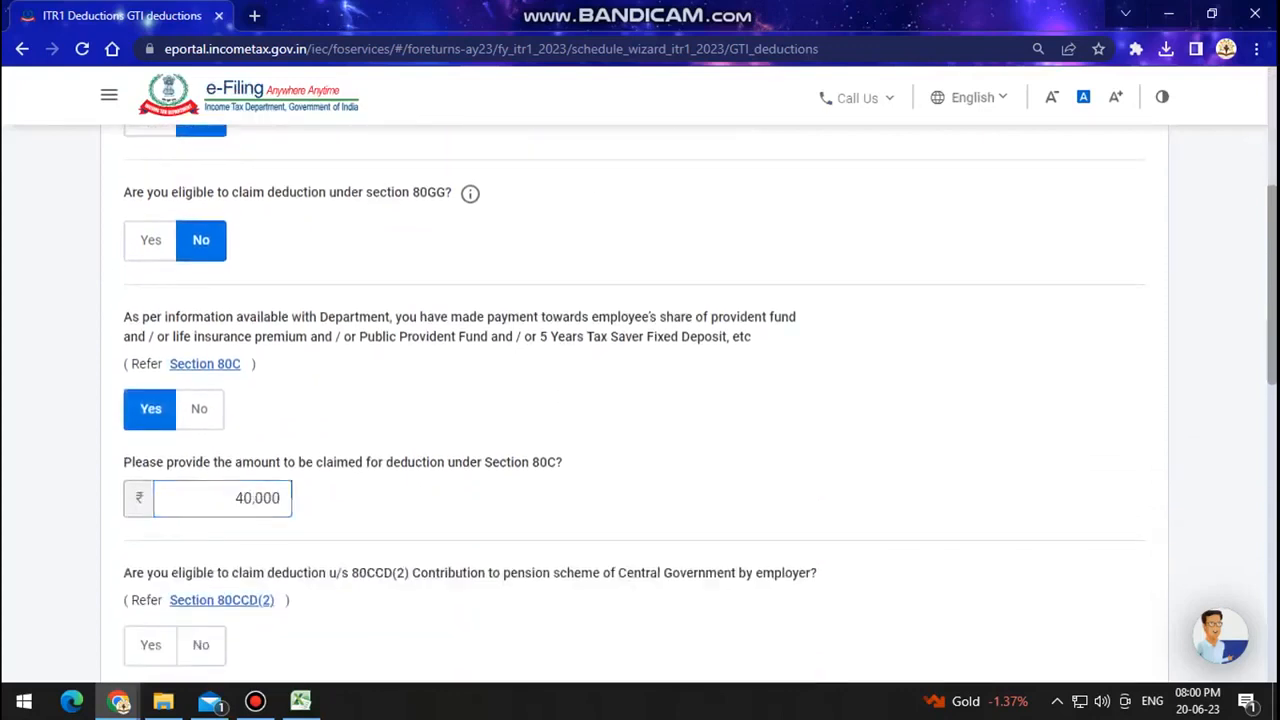
Step: Answer No to the Section 80CCD(2), 80D and 80E deductions, and Yes to the Section 80TTA savings interest deduction
{"action": "scroll", "coordinate": [635, 403], "scroll_direction": "down", "scroll_amount": 3}
{"action": "scroll", "coordinate": [635, 403], "scroll_direction": "down", "scroll_amount": 1}
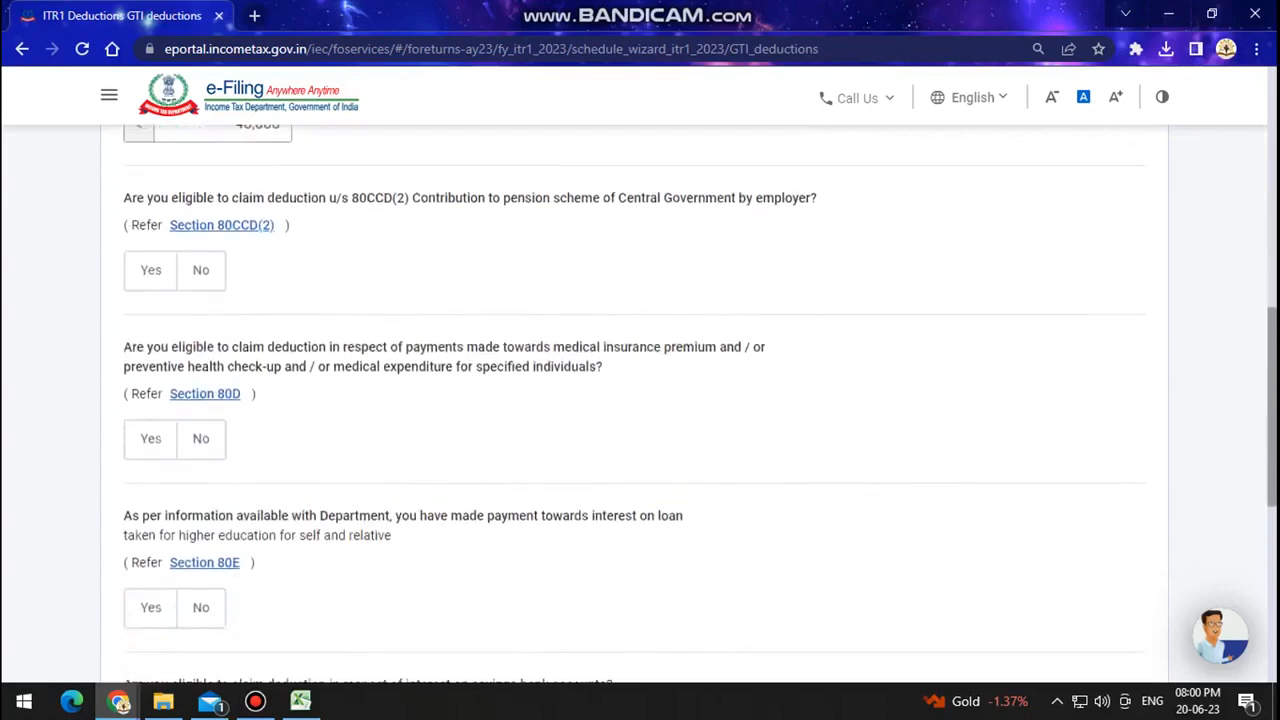
{"action": "left_click", "coordinate": [201, 270]}
{"action": "left_click", "coordinate": [201, 438]}
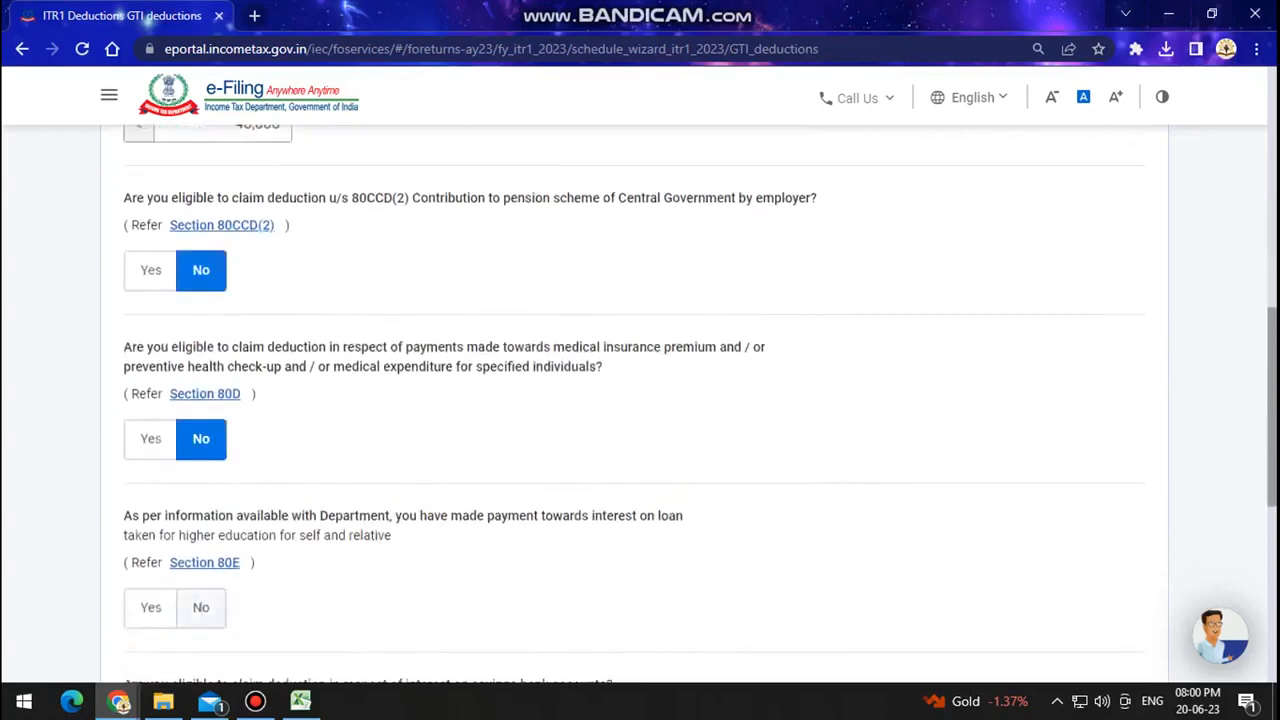
{"action": "left_click", "coordinate": [201, 607]}
{"action": "scroll", "coordinate": [201, 607], "scroll_direction": "down", "scroll_amount": 3}
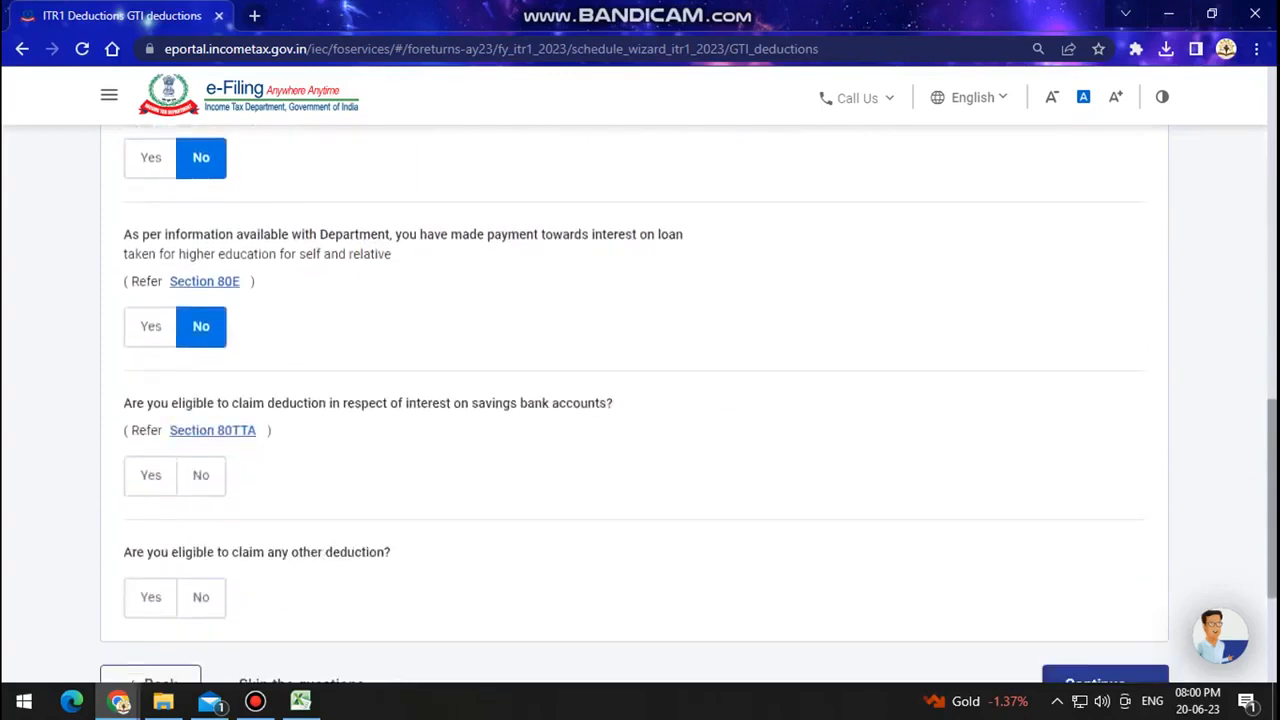
{"action": "left_click", "coordinate": [160, 476]}
{"action": "scroll", "coordinate": [640, 400], "scroll_direction": "down", "scroll_amount": 2}
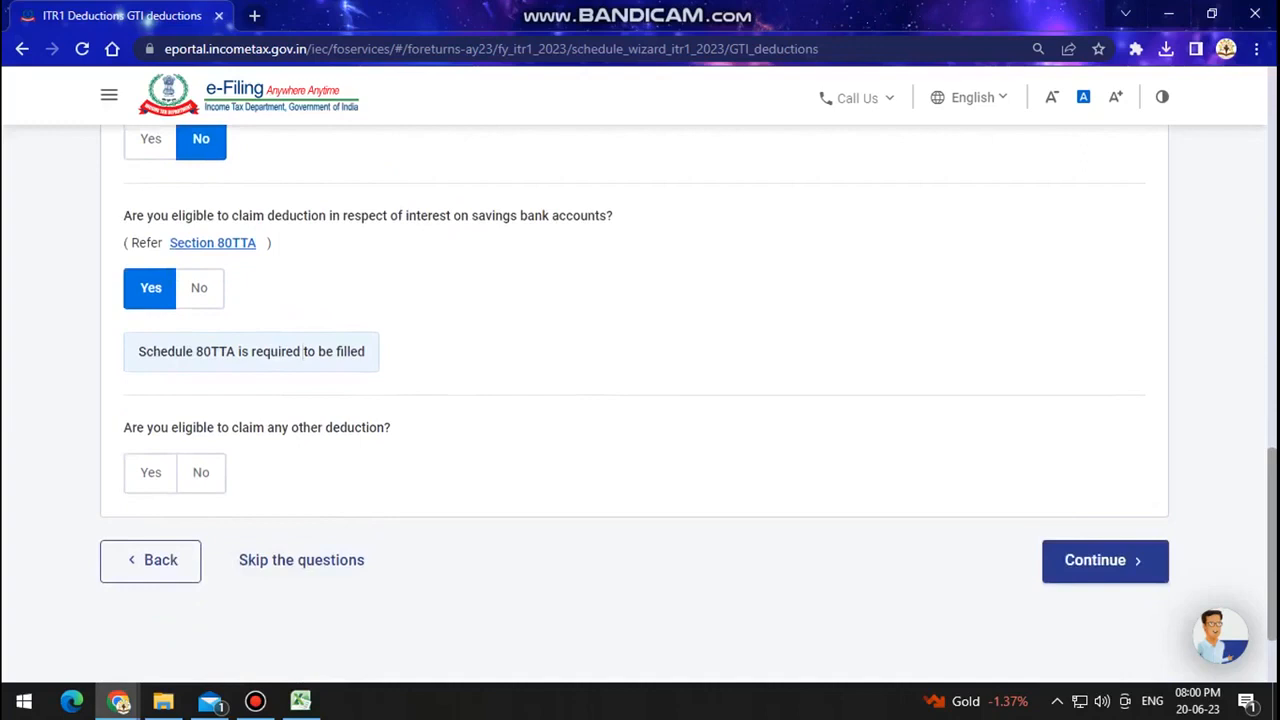
Step: Answer No to any other deduction, continue, and add the 80TTA deduction with savings bank interest of 1,046
{"action": "left_click", "coordinate": [194, 473]}
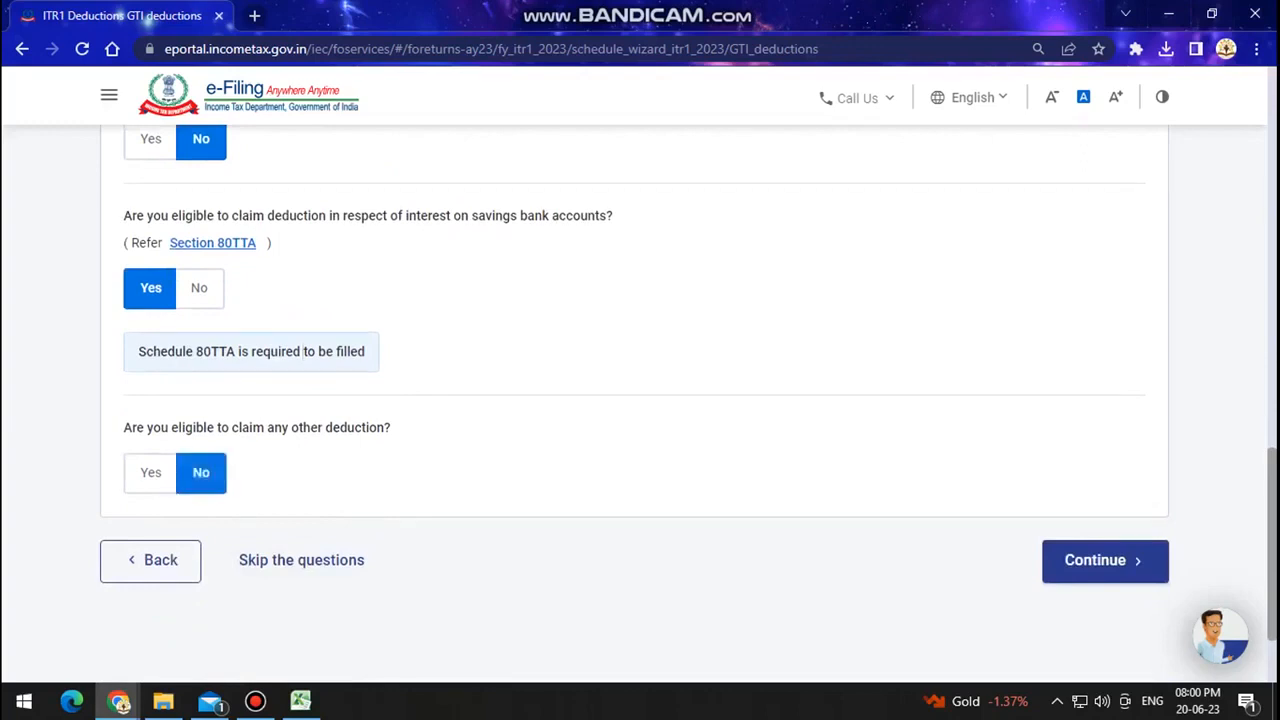
{"action": "left_click", "coordinate": [1105, 560]}
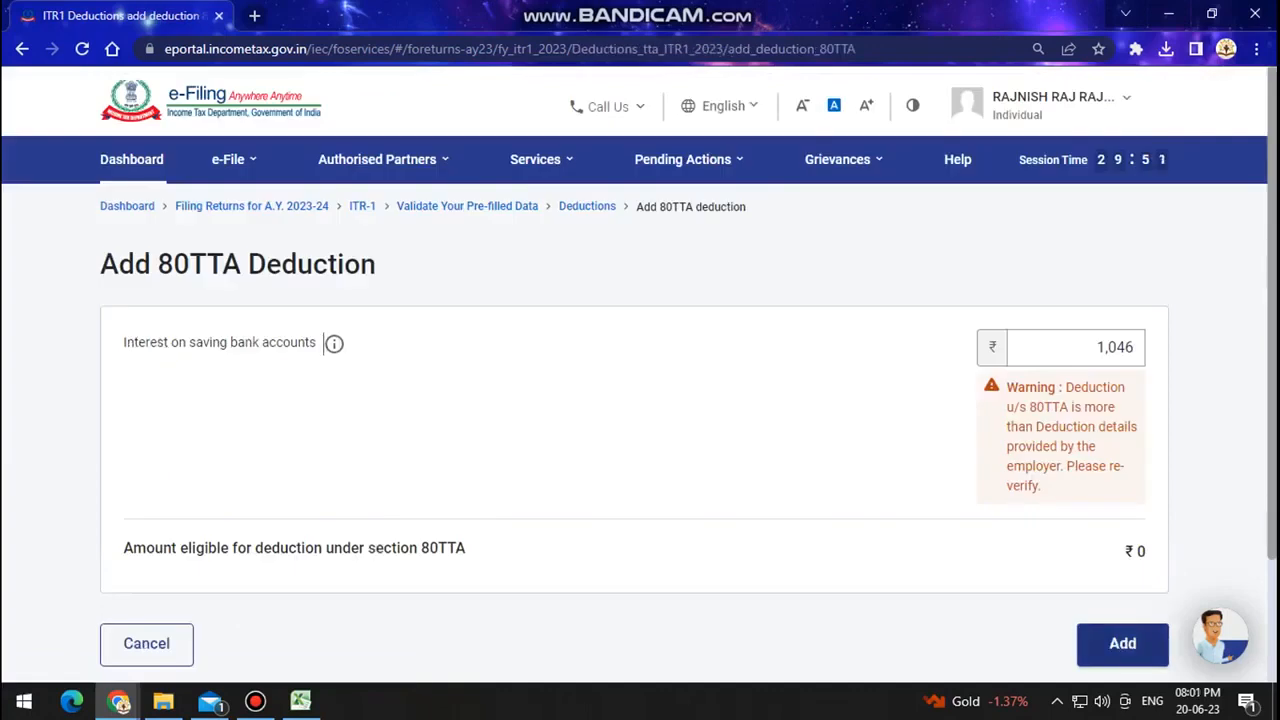
{"action": "left_click", "coordinate": [1122, 644]}
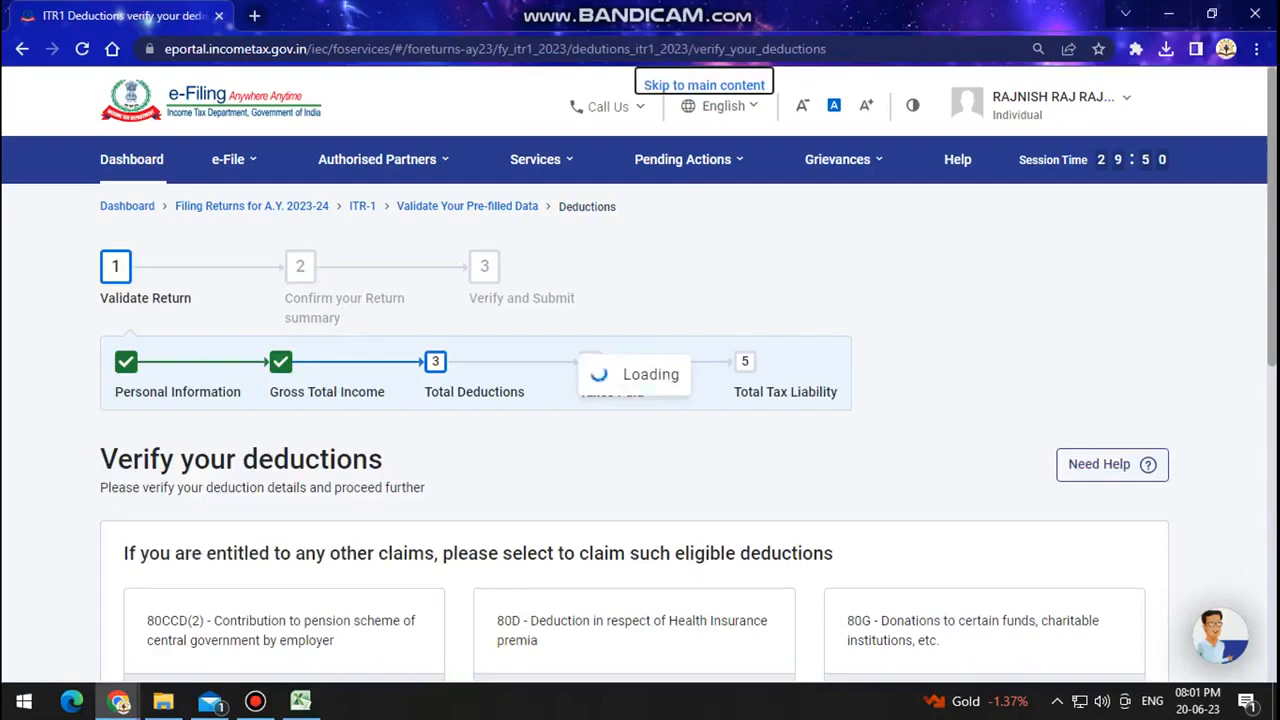
Step: Review the listed 80C and 80TTA deductions and confirm the Total Deductions section
{"action": "scroll", "coordinate": [640, 400], "scroll_direction": "down", "scroll_amount": 2}
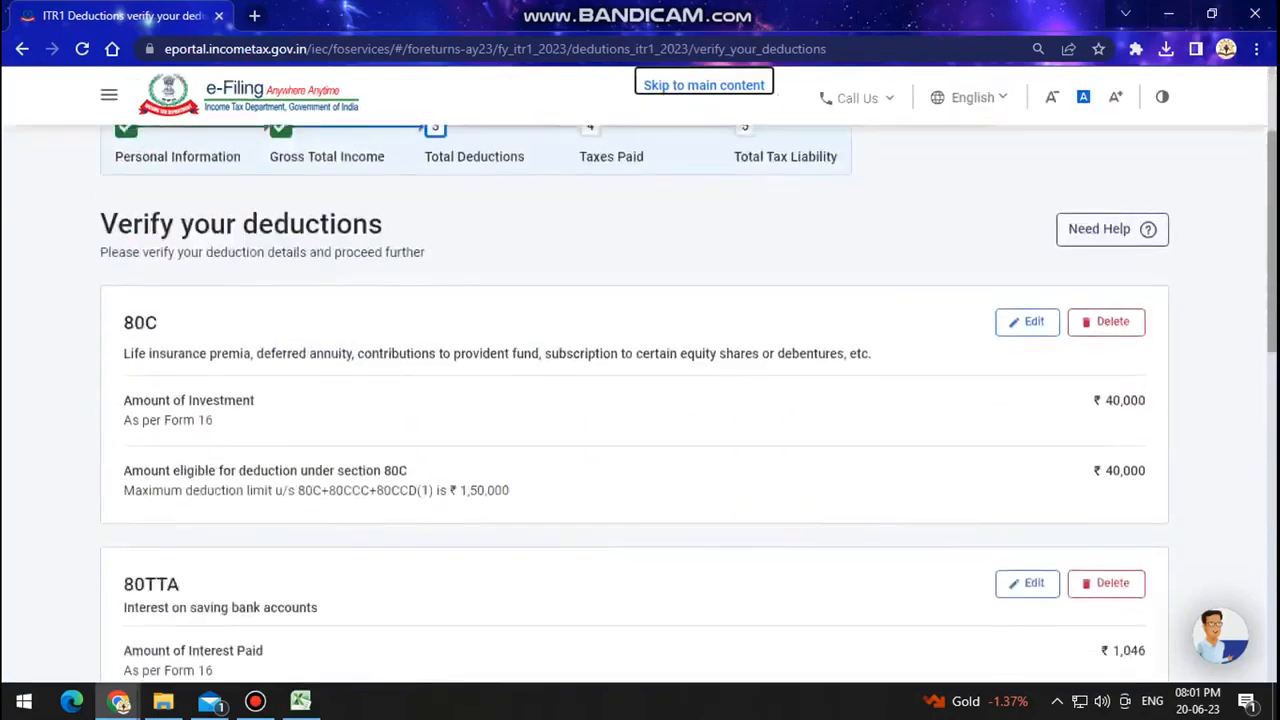
{"action": "scroll", "coordinate": [640, 400], "scroll_direction": "down", "scroll_amount": 3}
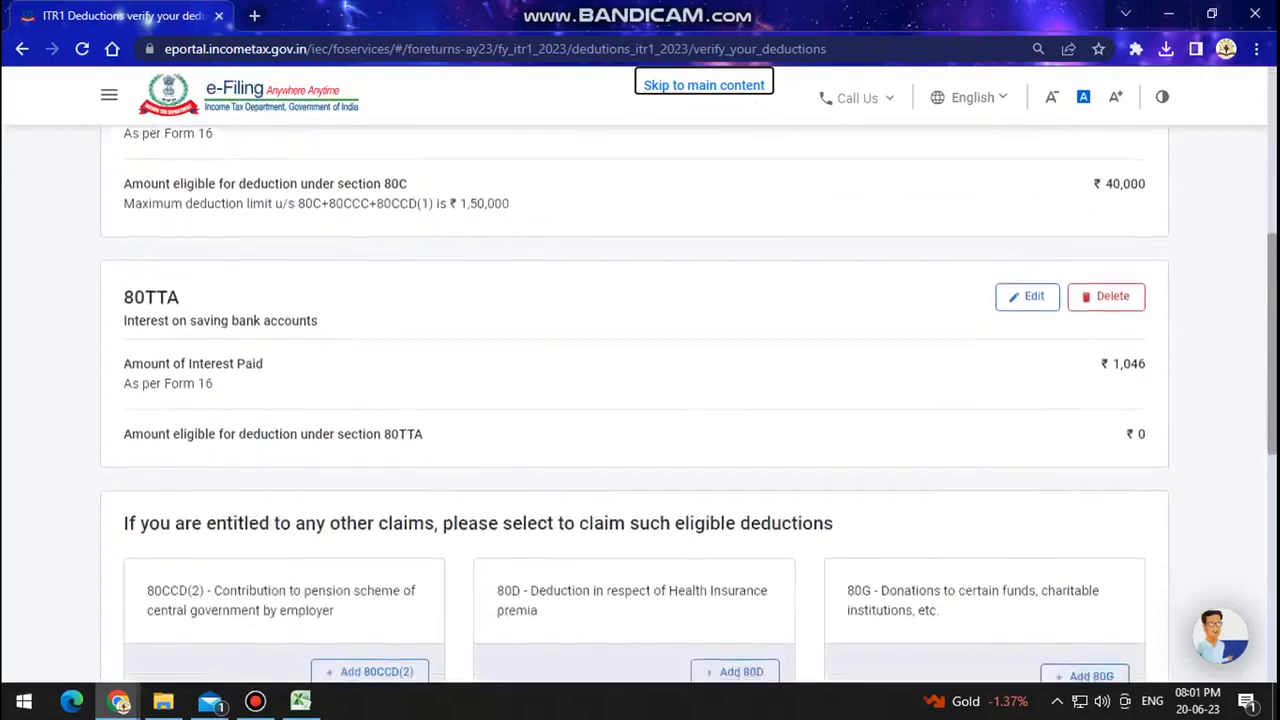
{"action": "scroll", "coordinate": [640, 400], "scroll_direction": "down", "scroll_amount": 7}
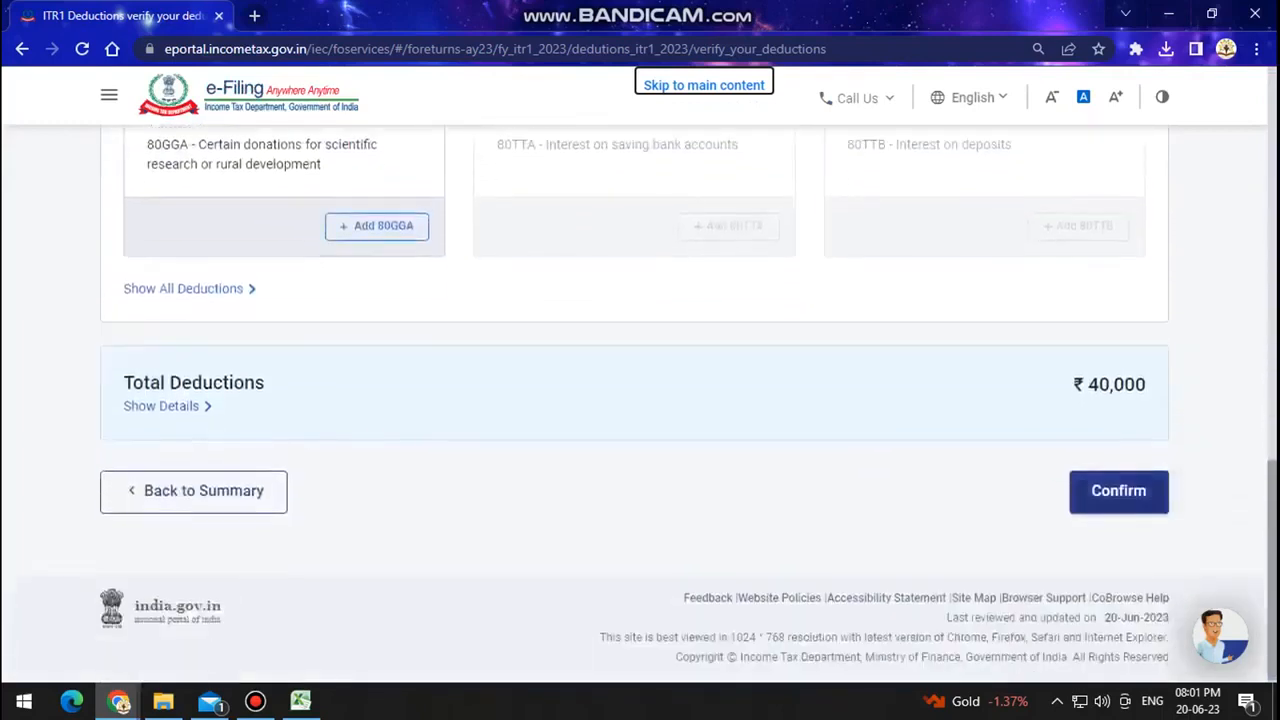
{"action": "left_click", "coordinate": [1118, 491]}
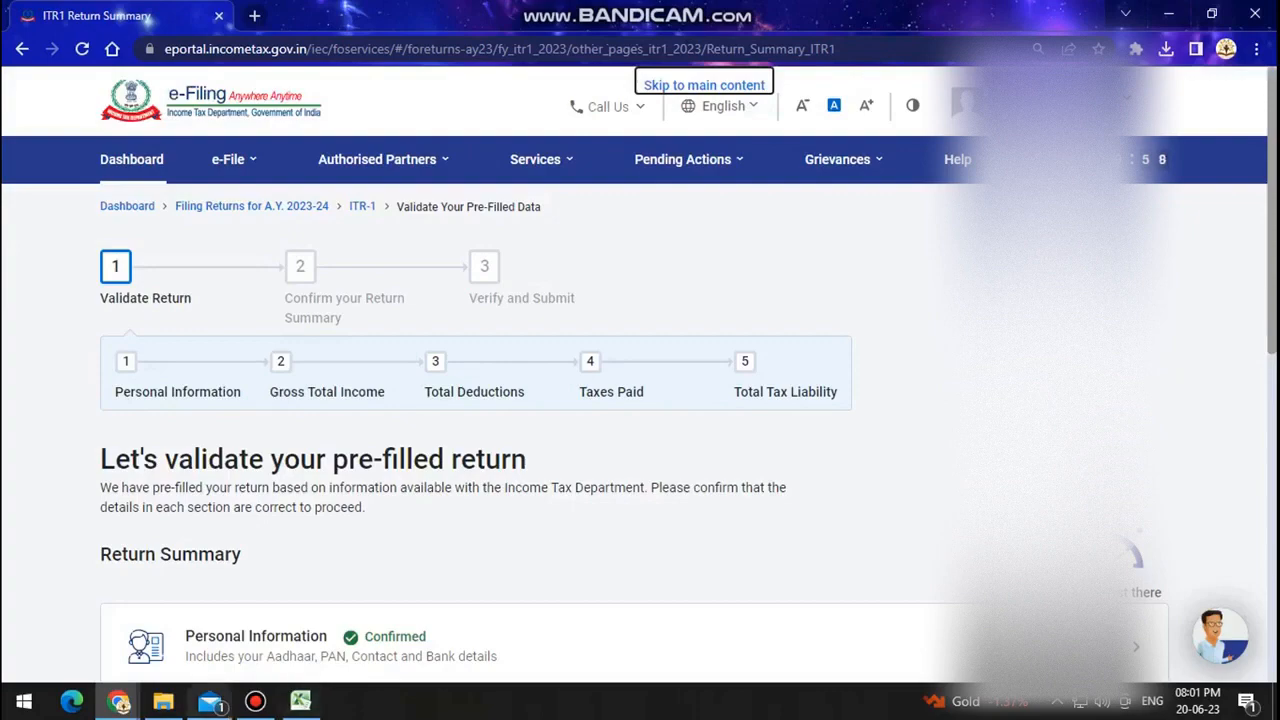
Step: Open the Tax Paid section, review the TDS, TCS and advance tax entries, and confirm the section
{"action": "scroll", "coordinate": [640, 400], "scroll_direction": "down", "scroll_amount": 5}
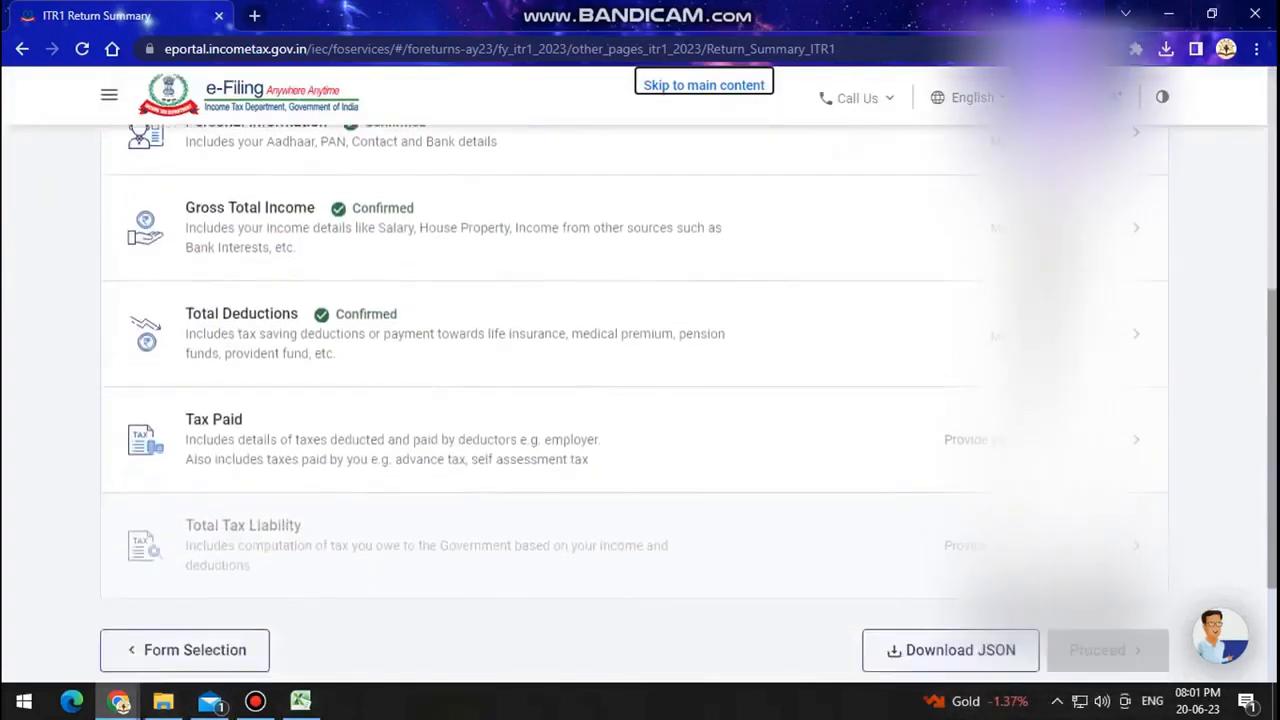
{"action": "left_click", "coordinate": [1060, 440]}
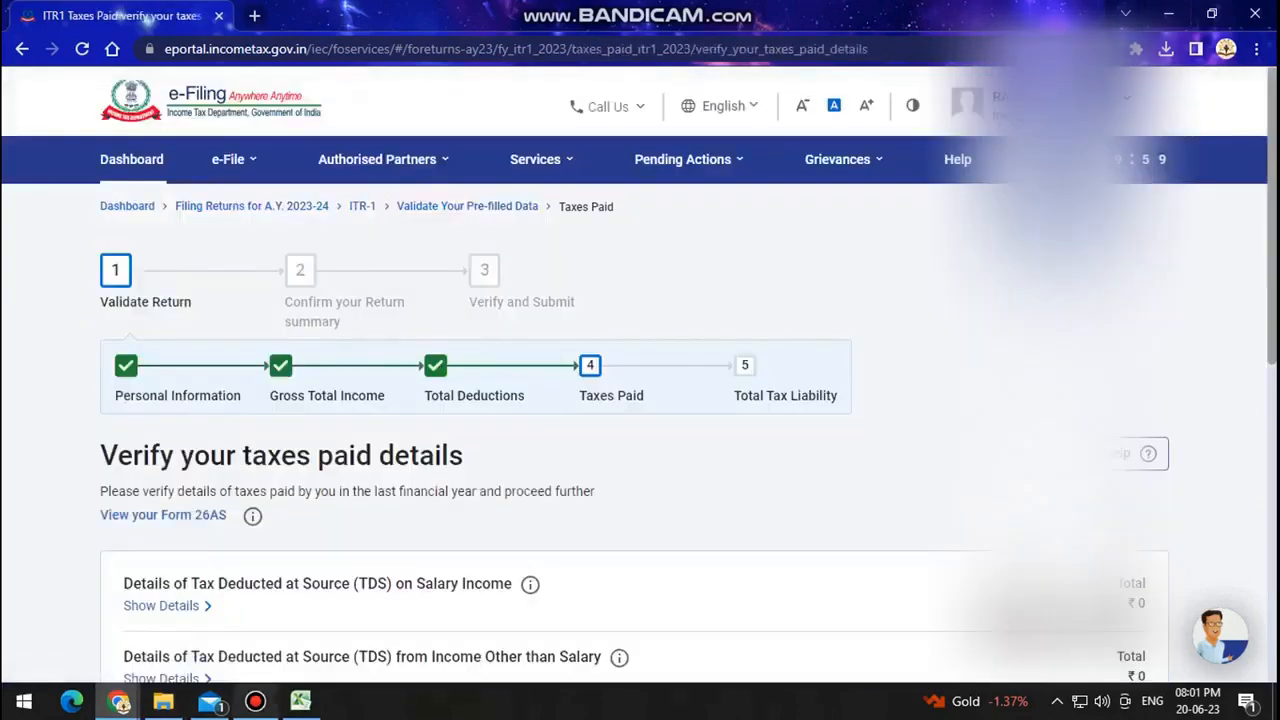
{"action": "left_click", "coordinate": [256, 701]}
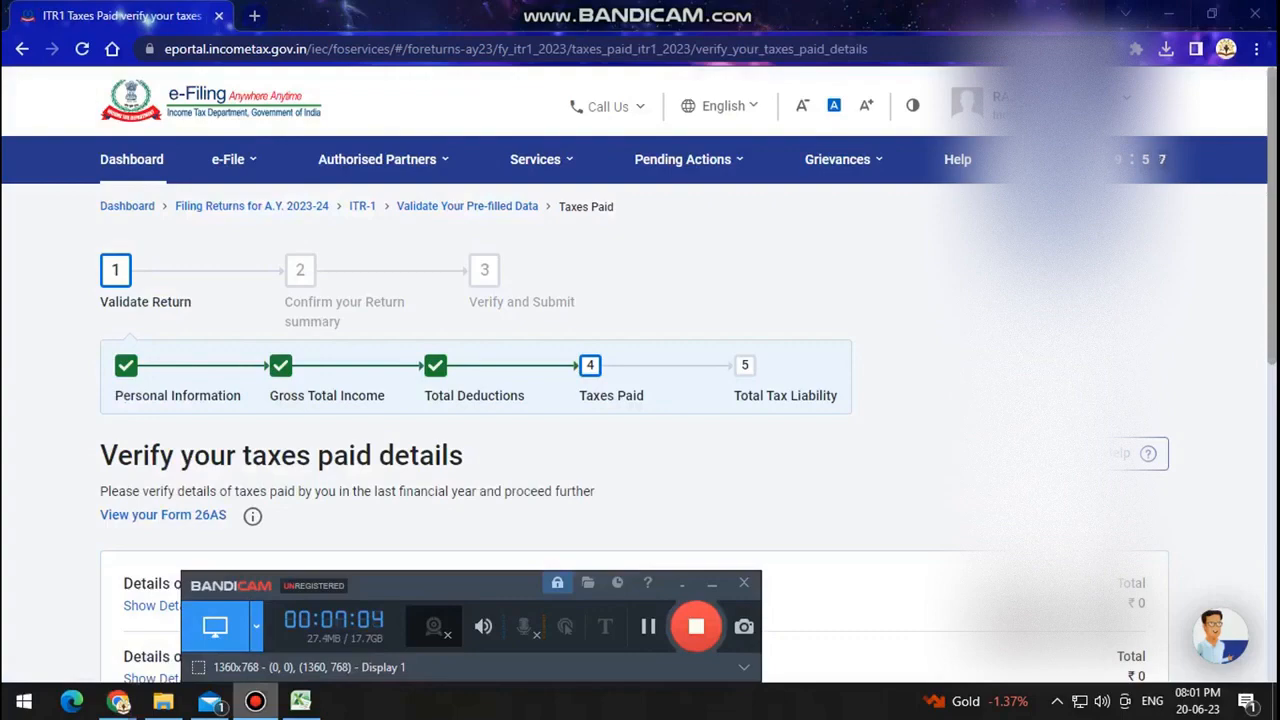
{"action": "left_click", "coordinate": [256, 701]}
{"action": "scroll", "coordinate": [640, 420], "scroll_direction": "down", "scroll_amount": 3}
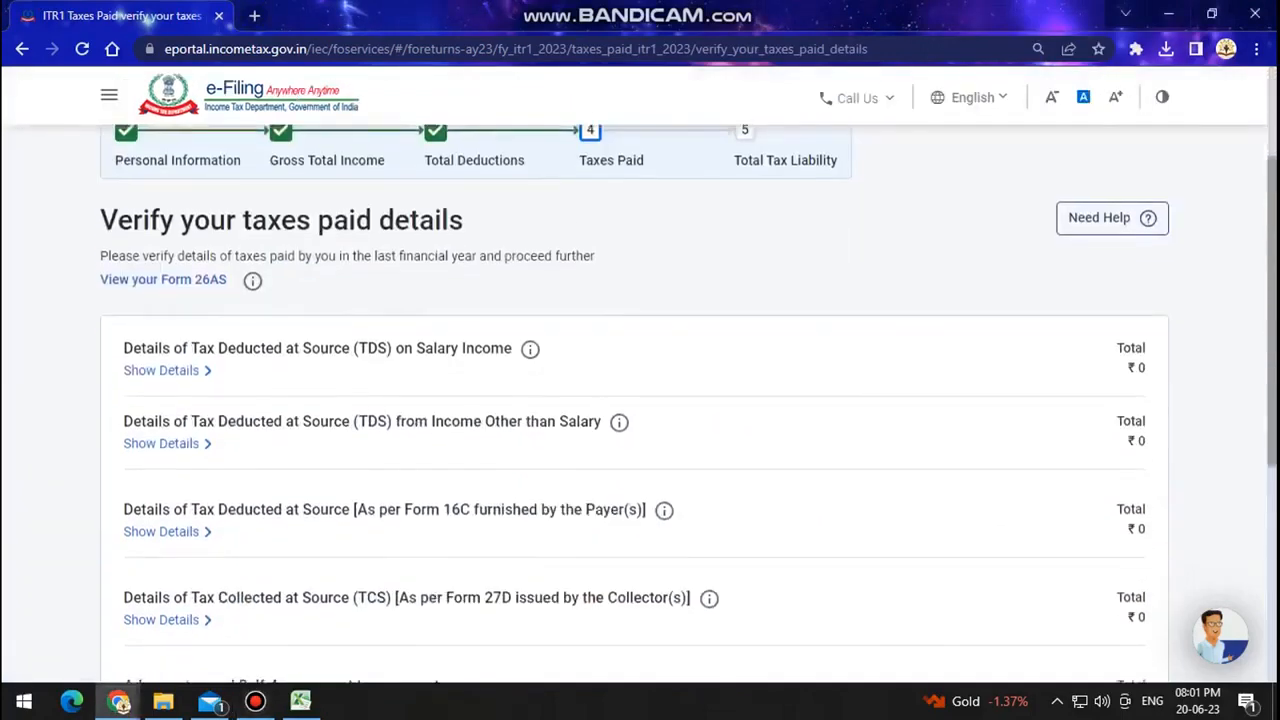
{"action": "scroll", "coordinate": [640, 420], "scroll_direction": "down", "scroll_amount": 5}
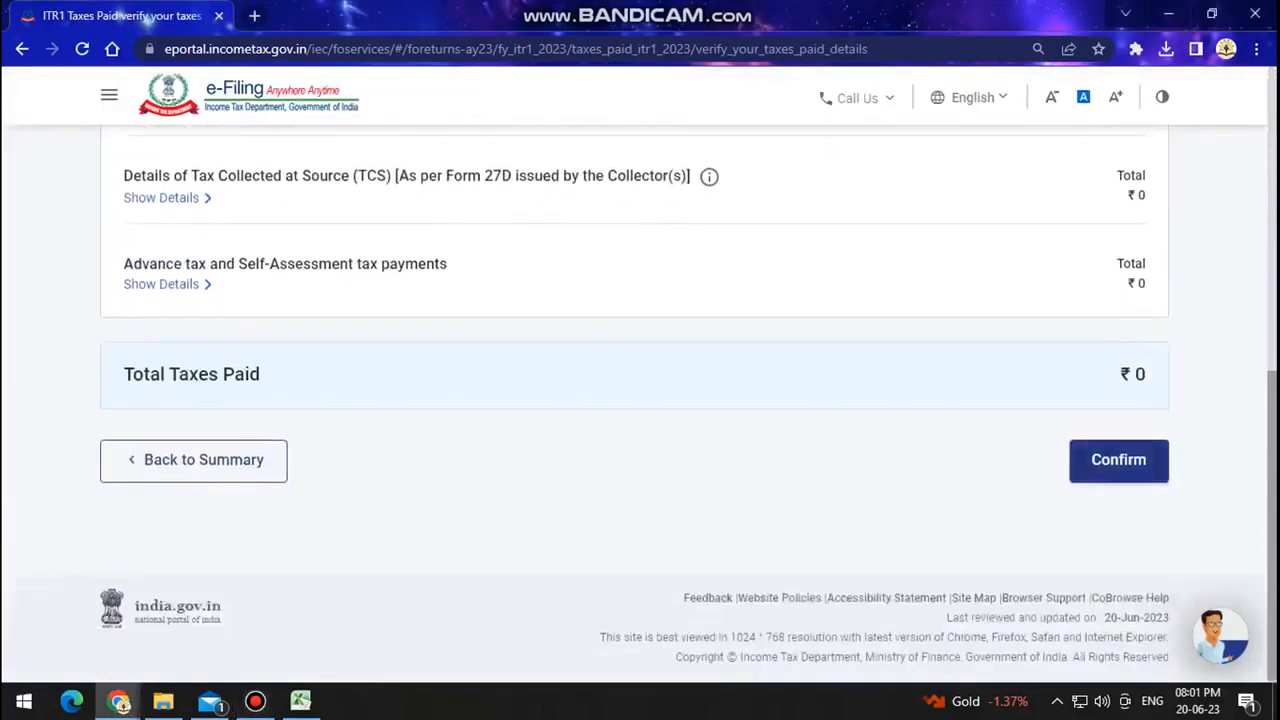
{"action": "left_click", "coordinate": [1118, 460]}
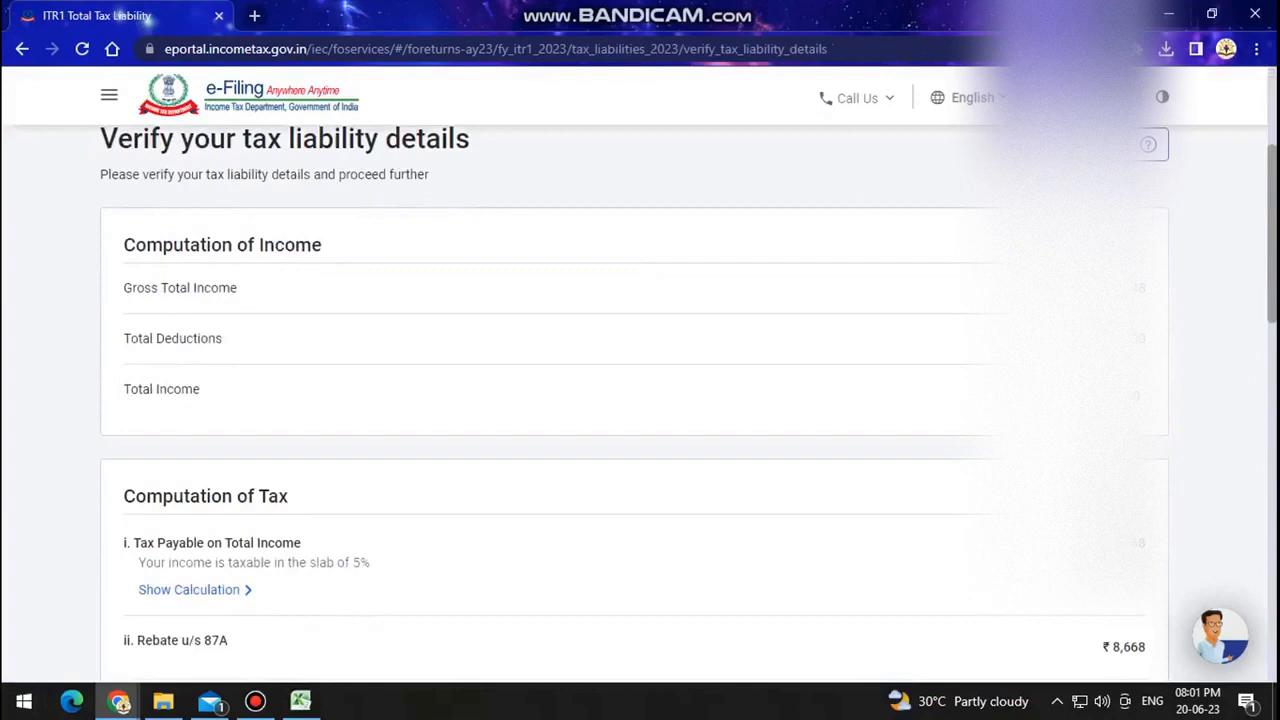
Step: Review the tax computation, including the section 87A rebate, interest and fees, and confirm the Total Tax Liability section
{"action": "scroll", "coordinate": [640, 400], "scroll_direction": "down", "scroll_amount": 3}
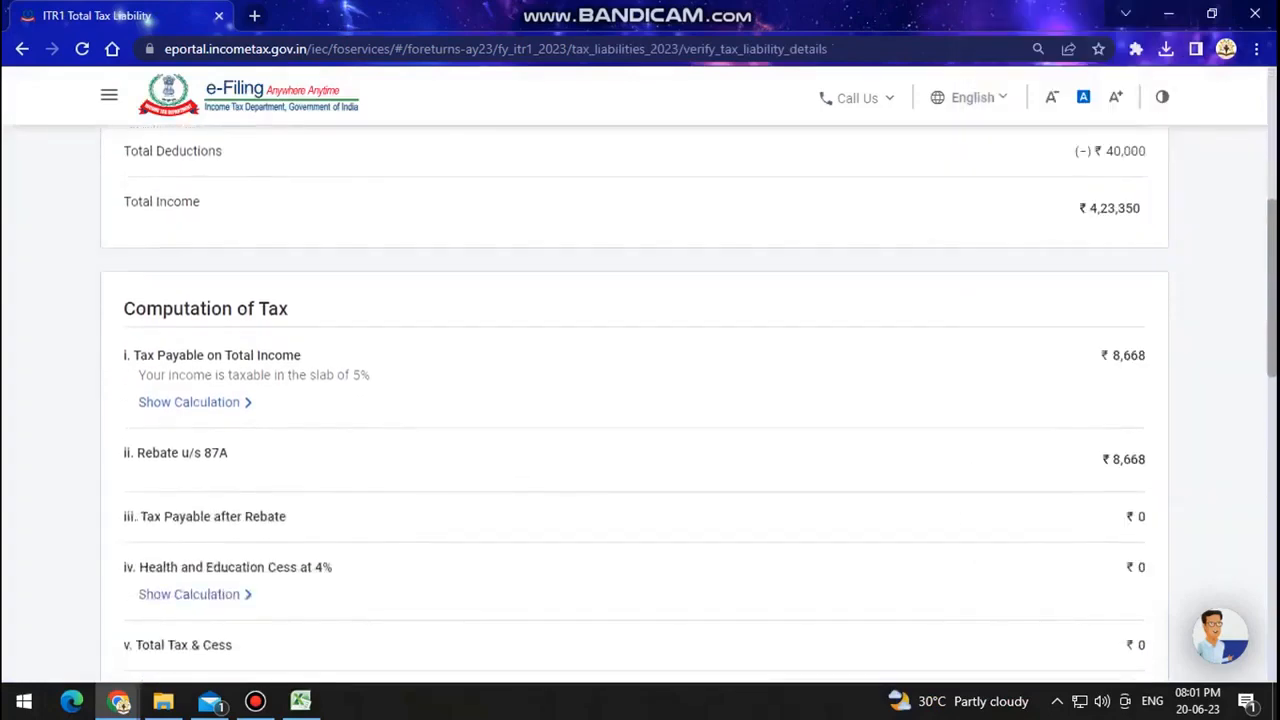
{"action": "scroll", "coordinate": [640, 400], "scroll_direction": "down", "scroll_amount": 1}
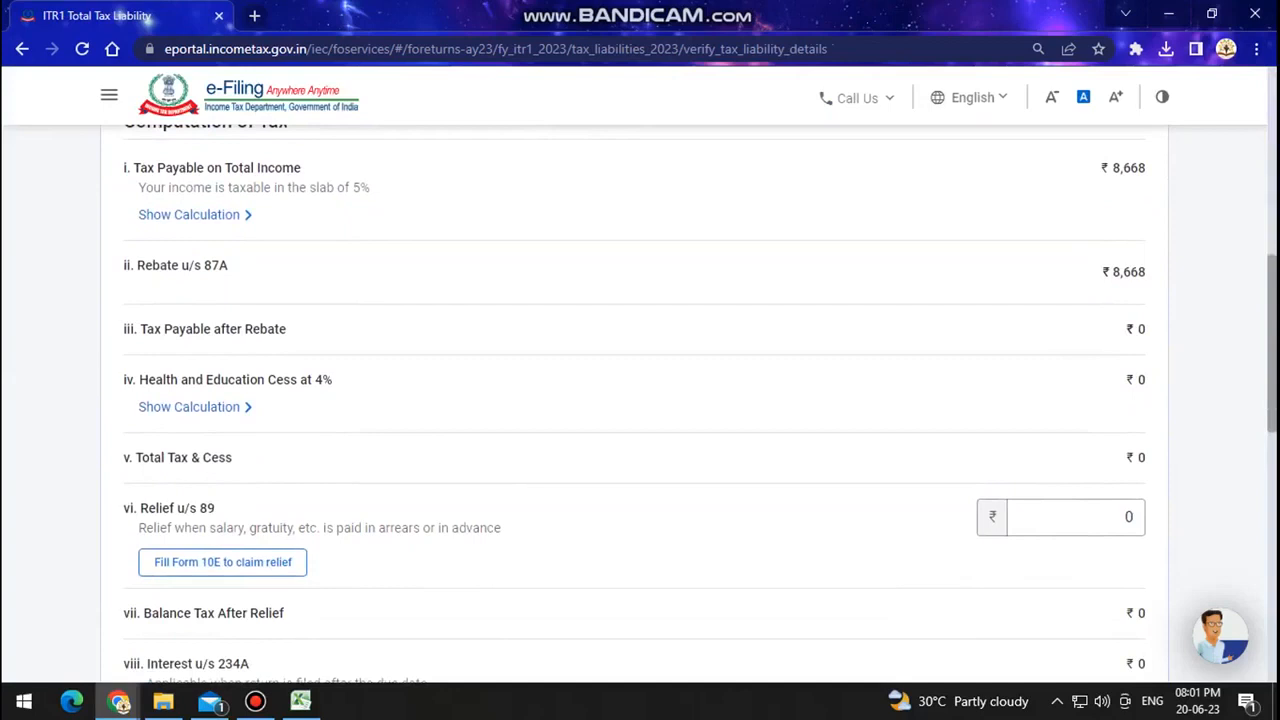
{"action": "scroll", "coordinate": [634, 405], "scroll_direction": "down", "scroll_amount": 2}
{"action": "scroll", "coordinate": [634, 405], "scroll_direction": "up", "scroll_amount": 2}
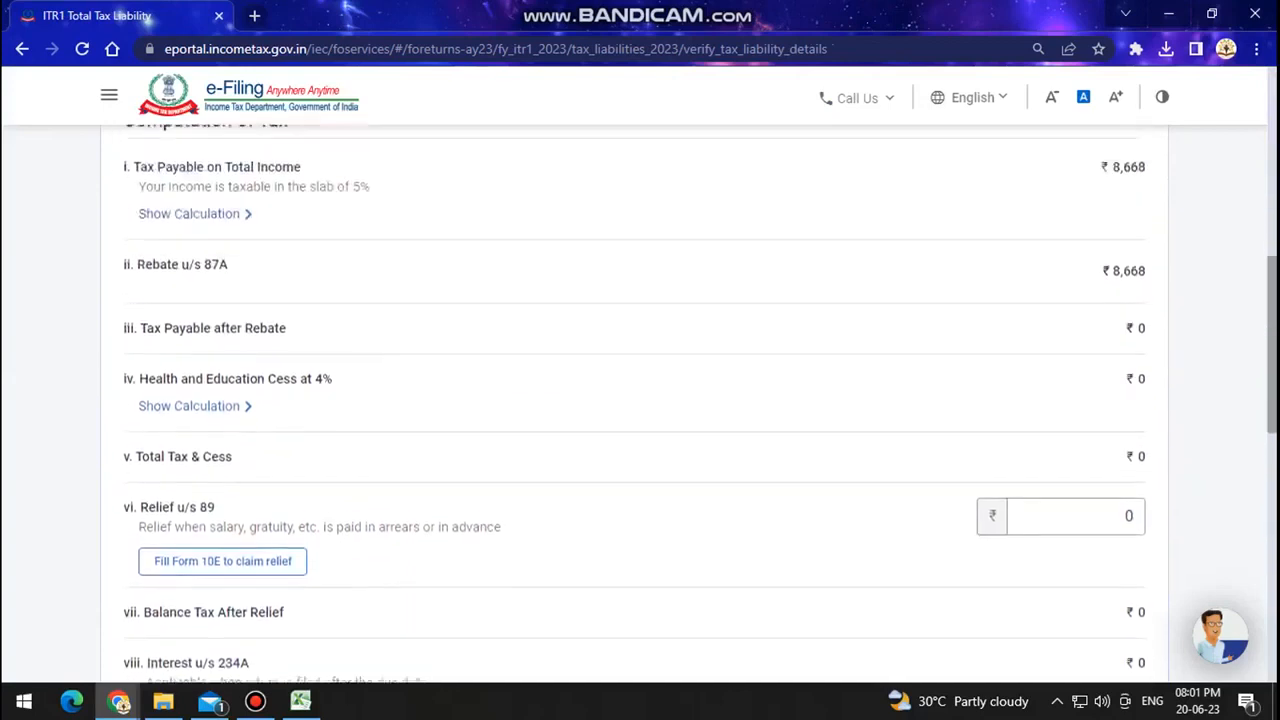
{"action": "scroll", "coordinate": [634, 405], "scroll_direction": "down", "scroll_amount": 2}
{"action": "scroll", "coordinate": [640, 400], "scroll_direction": "up", "scroll_amount": 2}
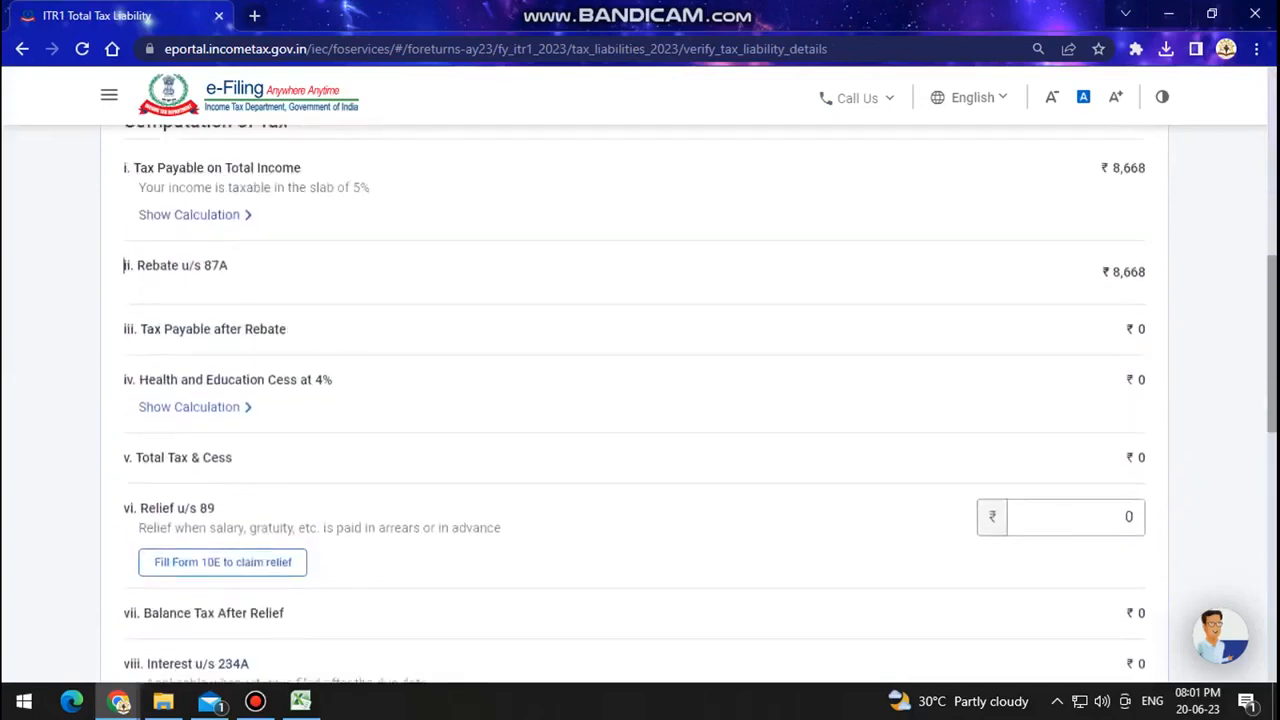
{"action": "left_click_drag", "start_coordinate": [236, 272], "coordinate": [168, 266]}
{"action": "scroll", "coordinate": [640, 400], "scroll_direction": "down", "scroll_amount": 4}
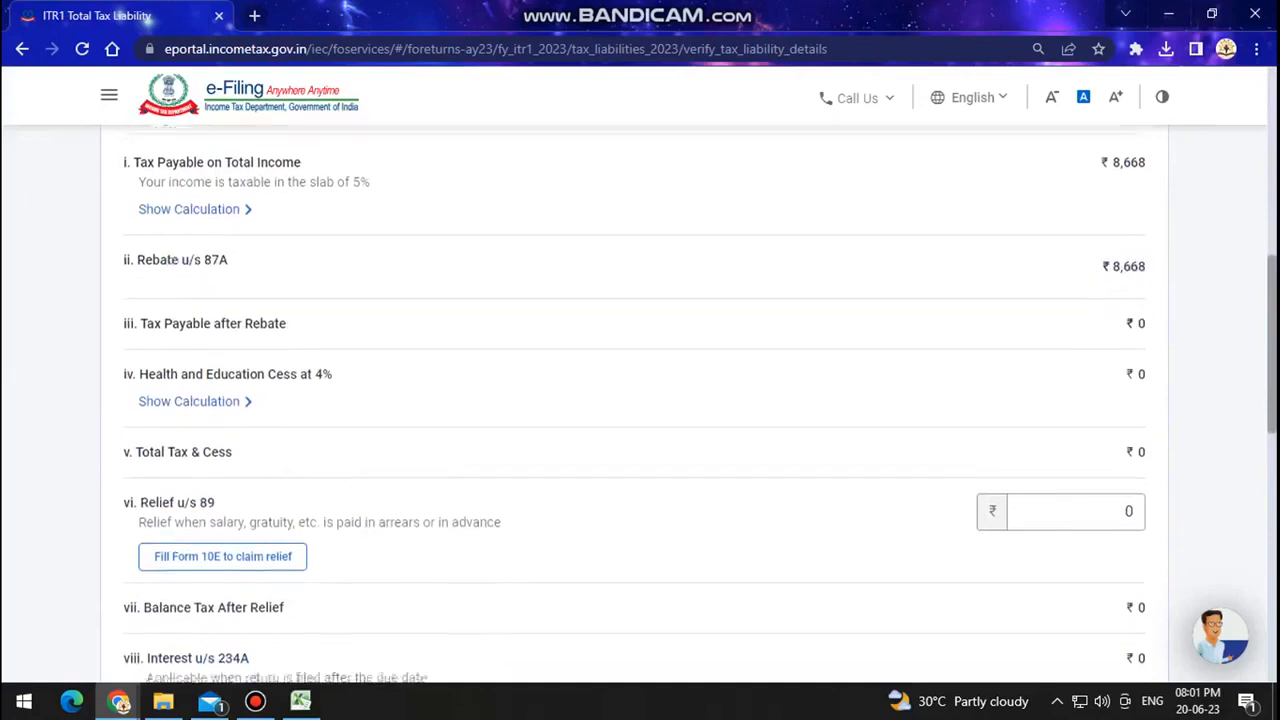
{"action": "scroll", "coordinate": [640, 400], "scroll_direction": "up", "scroll_amount": 1}
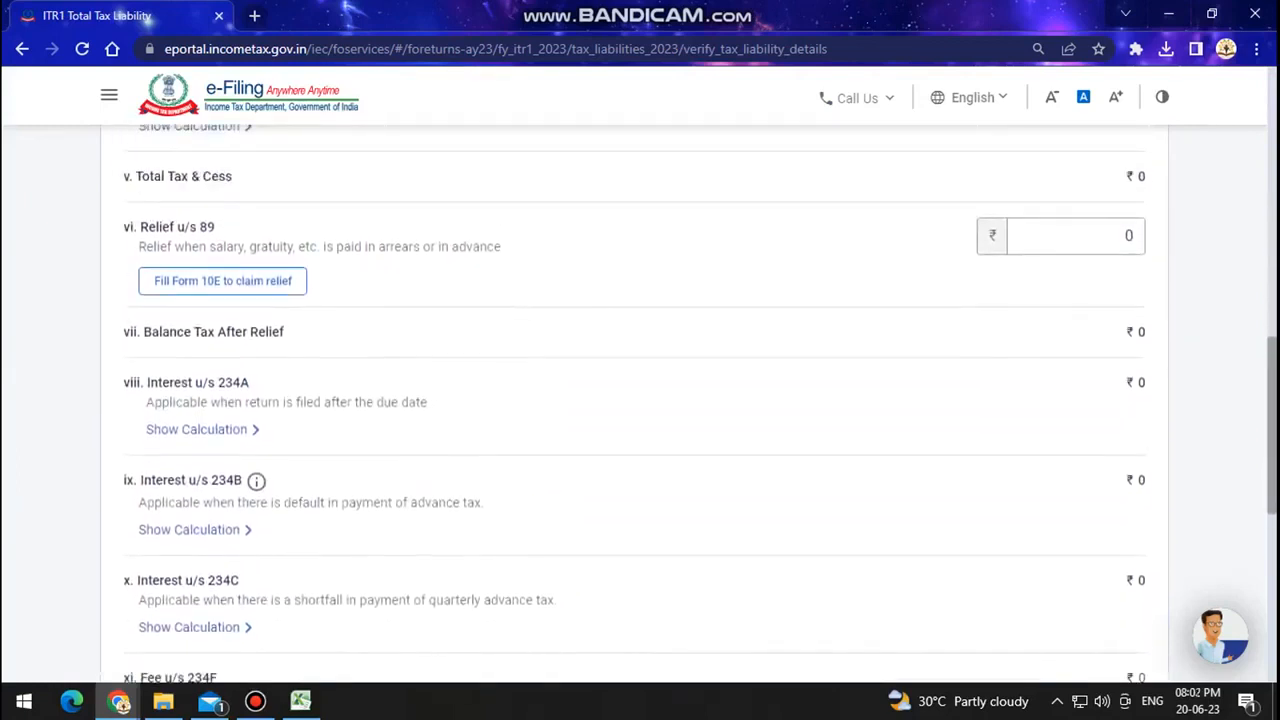
{"action": "scroll", "coordinate": [640, 400], "scroll_direction": "down", "scroll_amount": 4}
{"action": "scroll", "coordinate": [640, 400], "scroll_direction": "down", "scroll_amount": 2}
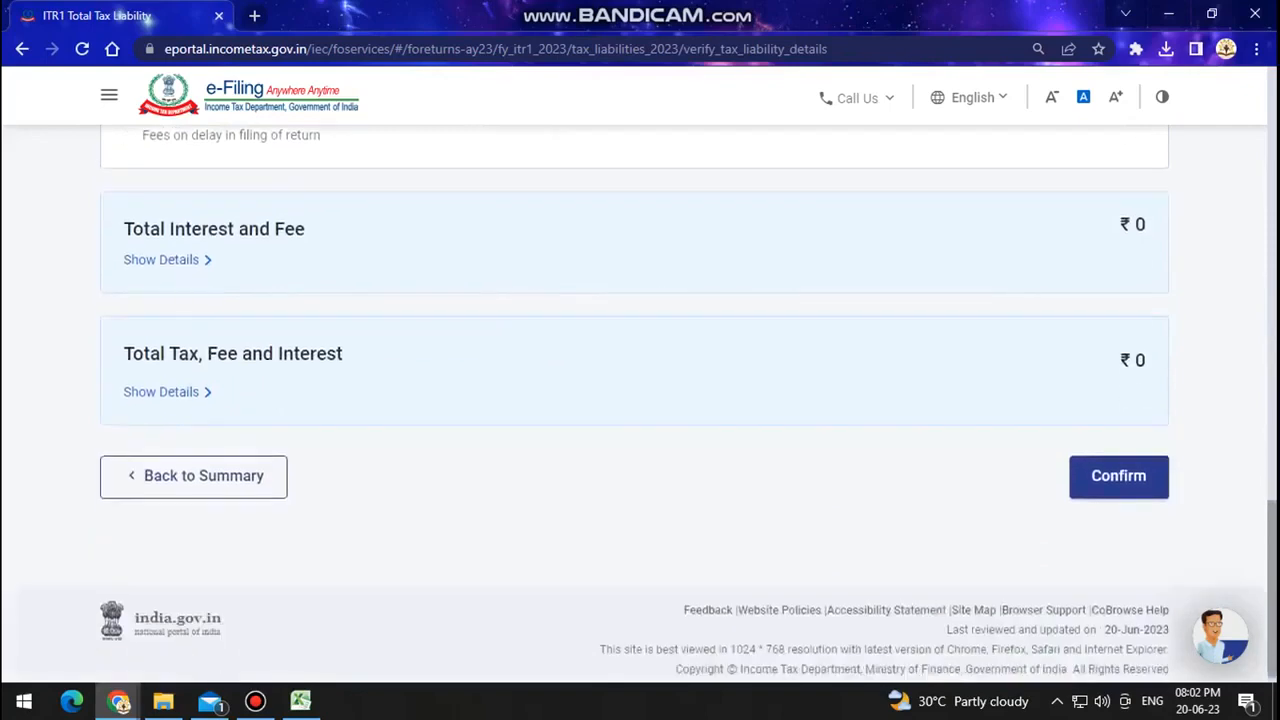
{"action": "left_click", "coordinate": [1118, 476]}
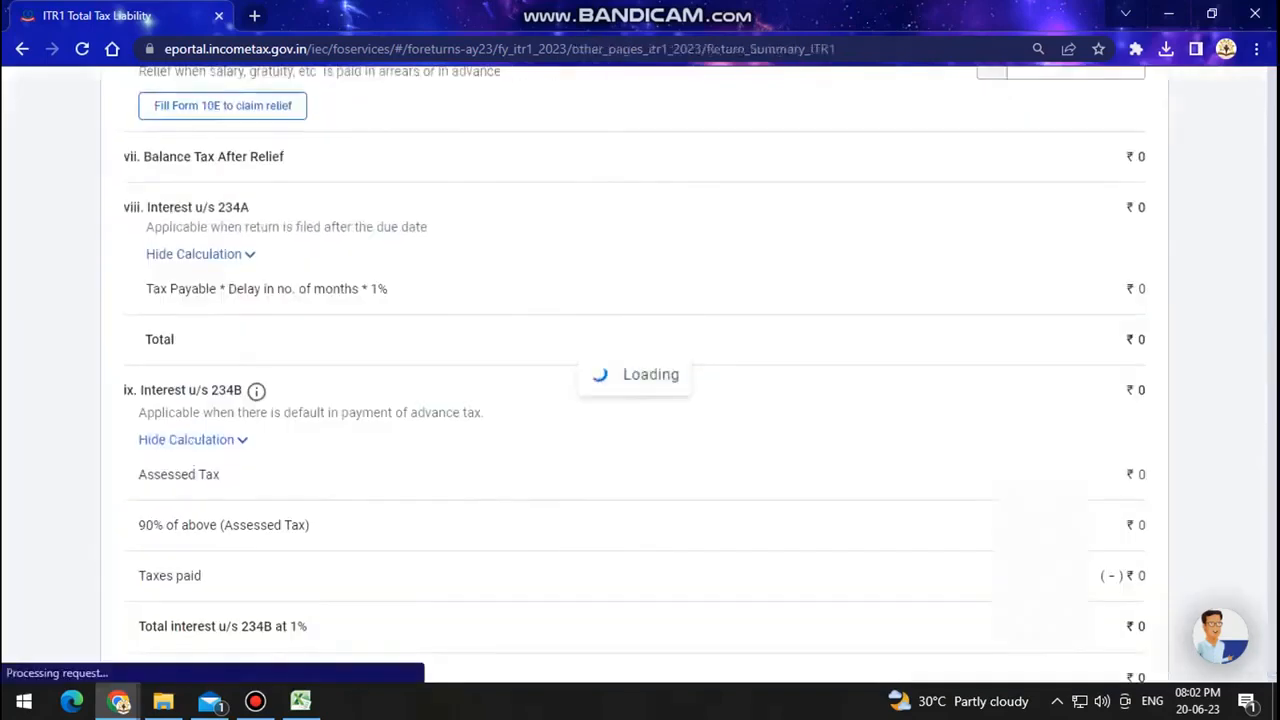
Step: Proceed from the return summary to the tax summary, save it as summary.pdf in Downloads, and open the saved file
{"action": "scroll", "coordinate": [640, 400], "scroll_direction": "down", "scroll_amount": 6}
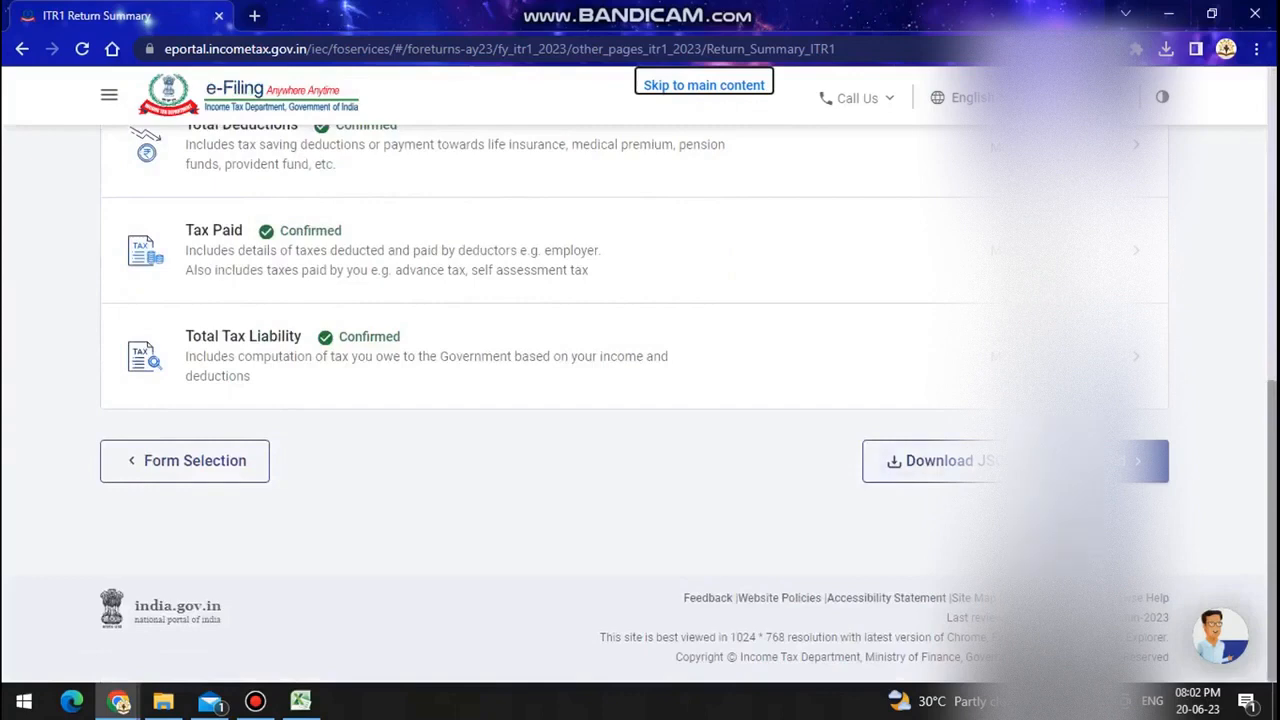
{"action": "left_click", "coordinate": [1095, 461]}
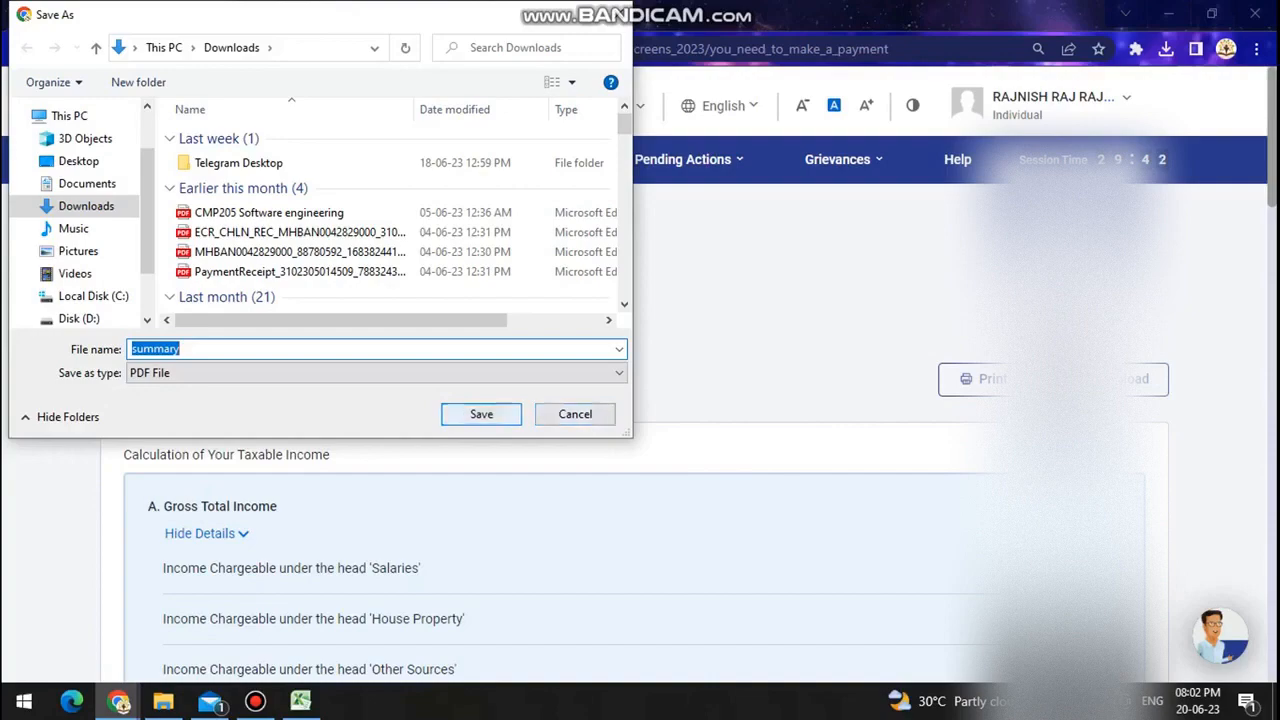
{"action": "left_click", "coordinate": [481, 414]}
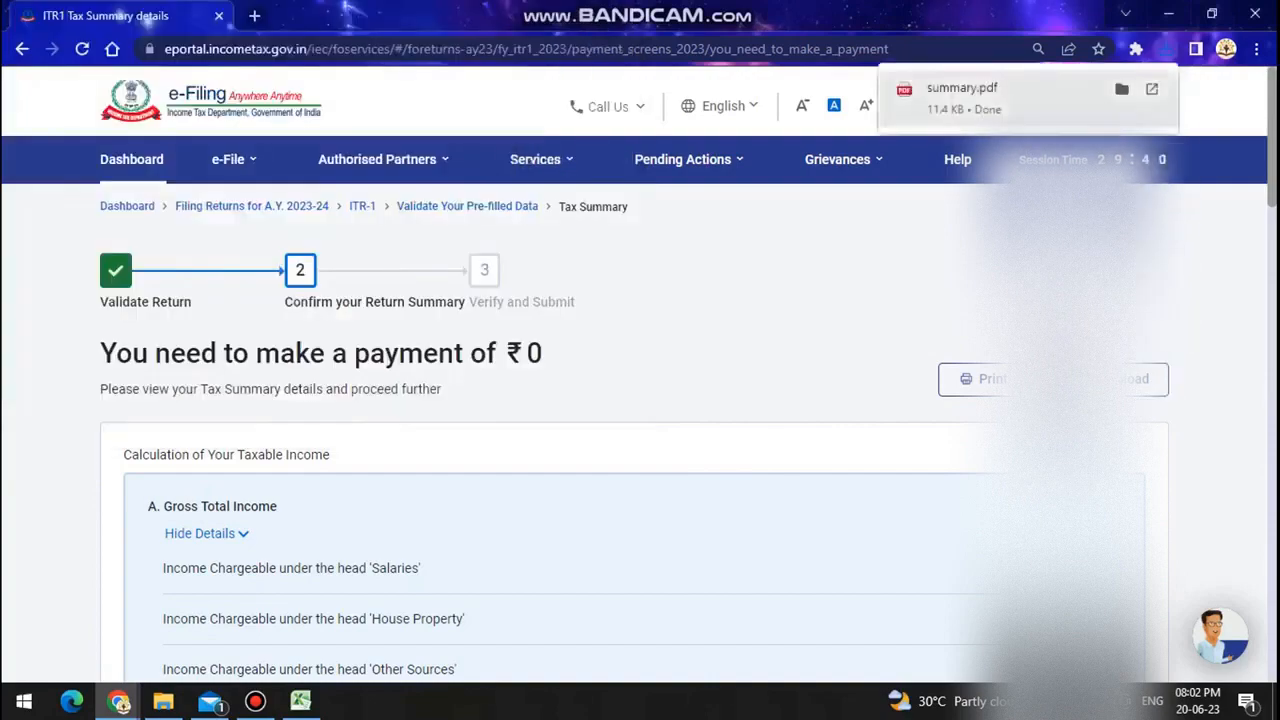
{"action": "left_click", "coordinate": [990, 92]}
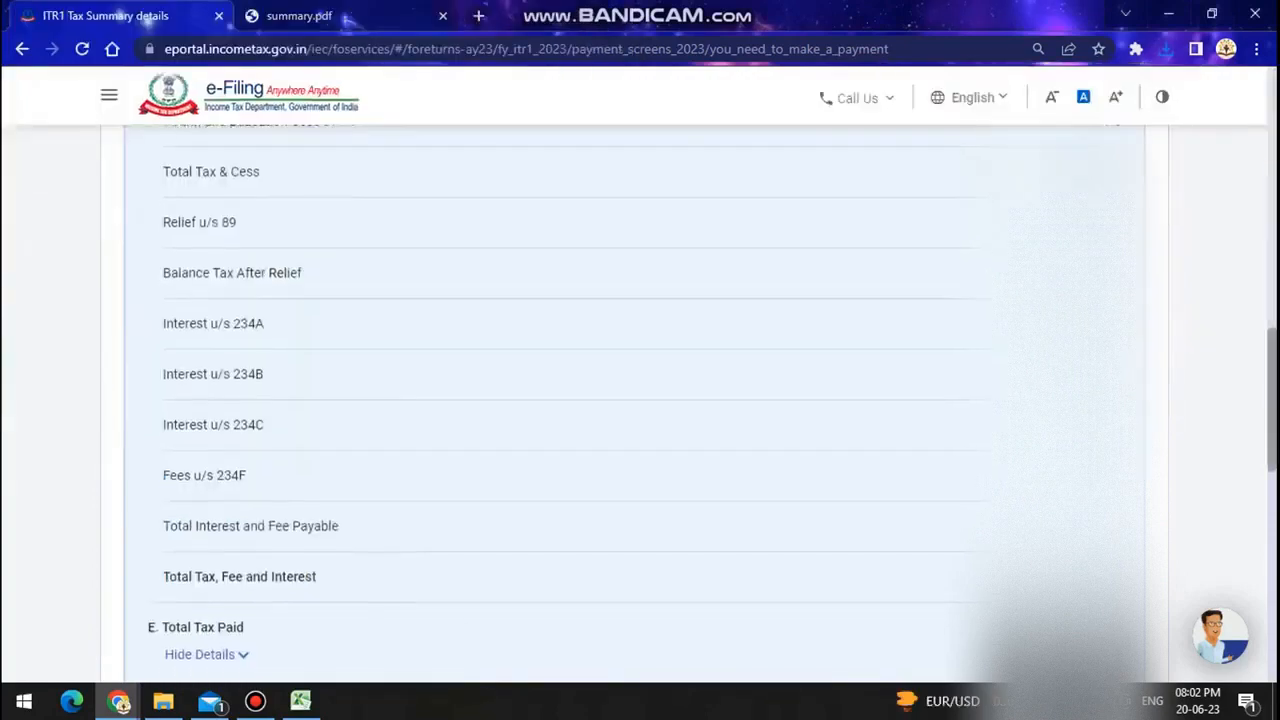
Step: Review the tax summary through to Amount Payable and continue to the Preview and Submit stage
{"action": "scroll", "coordinate": [640, 400], "scroll_direction": "down", "scroll_amount": 5}
{"action": "scroll", "coordinate": [100, 578], "scroll_direction": "down", "scroll_amount": 4}
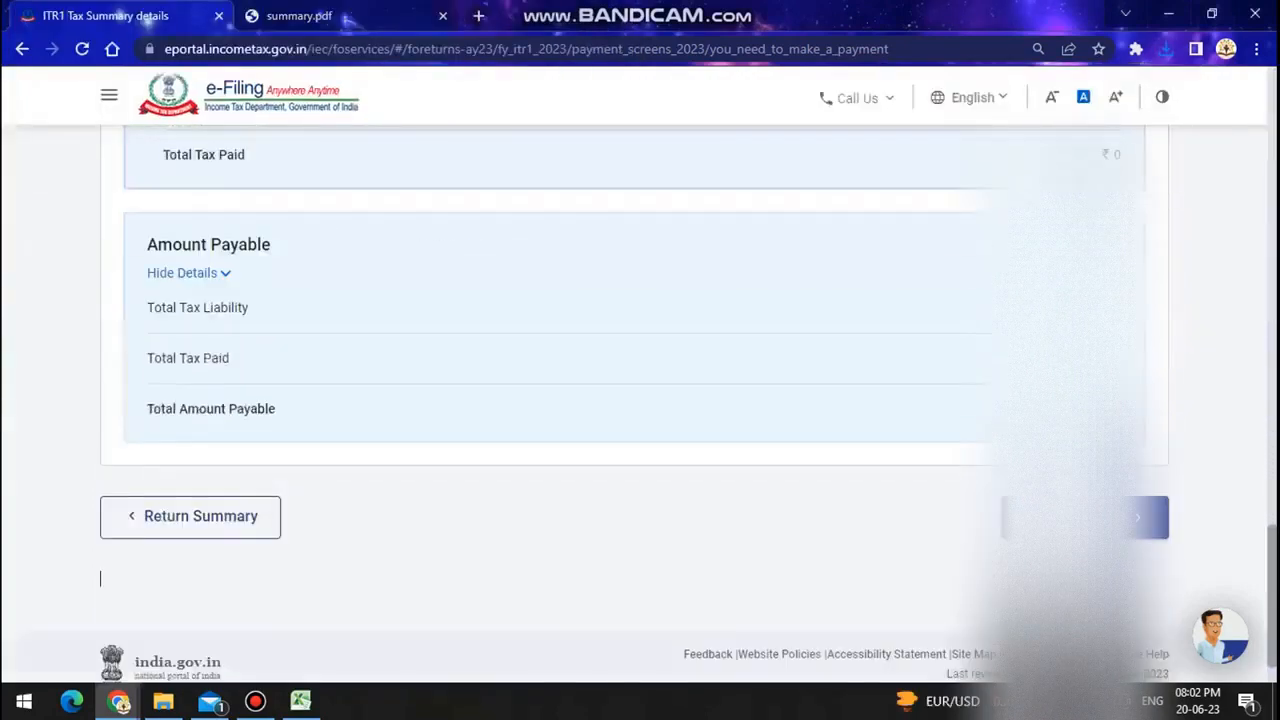
{"action": "left_click", "coordinate": [1137, 517]}
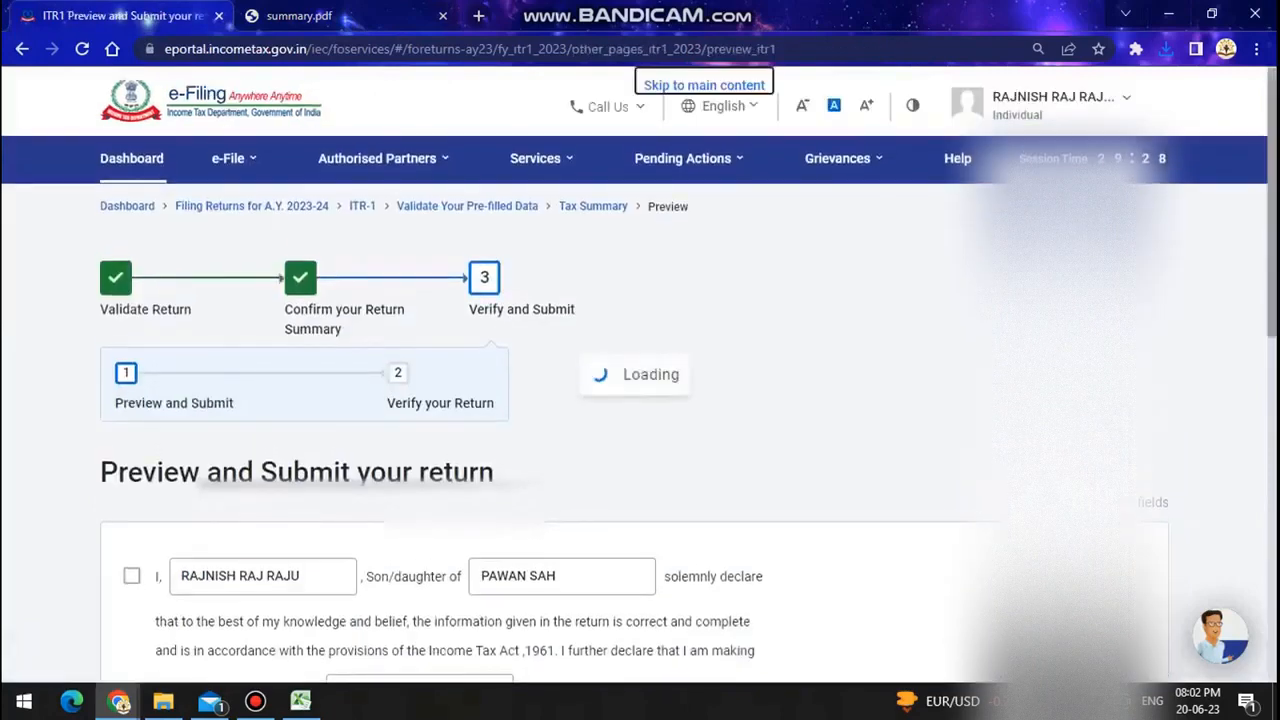
Step: Accept the declaration for filing in the capacity of Self, leave the TRP details blank, and proceed to the return preview
{"action": "scroll", "coordinate": [640, 400], "scroll_direction": "down", "scroll_amount": 2}
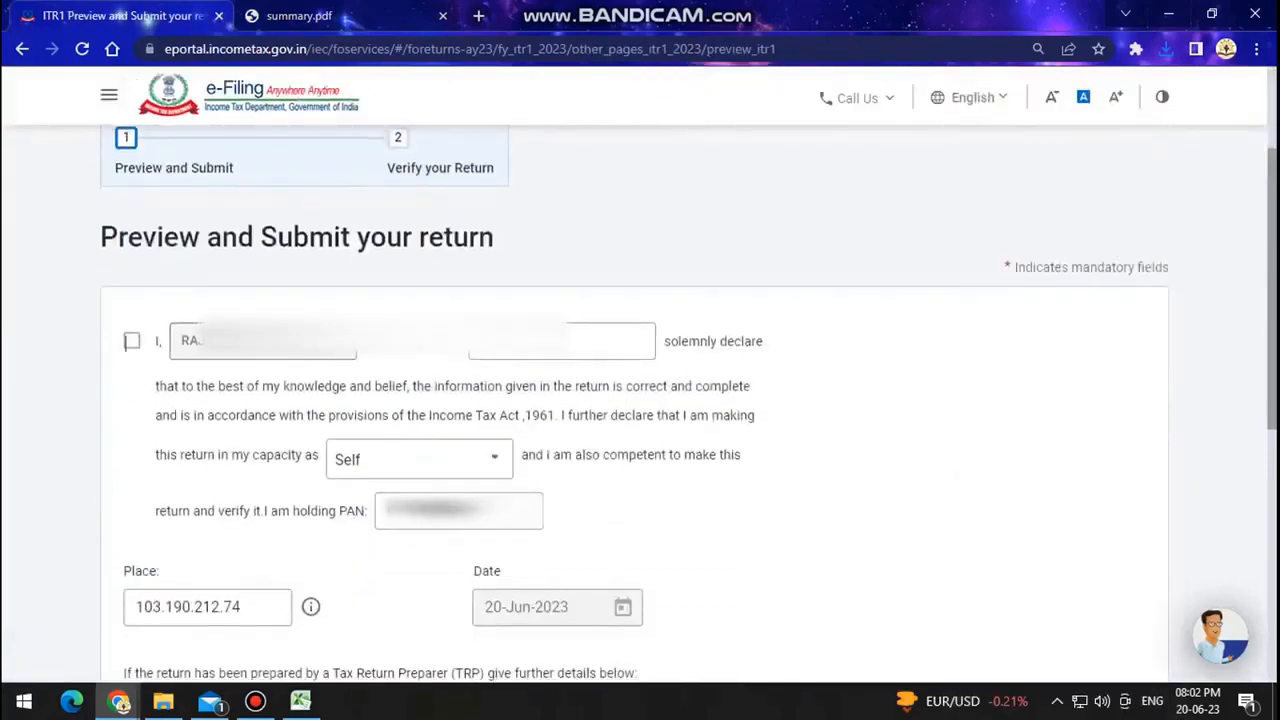
{"action": "left_click", "coordinate": [132, 341]}
{"action": "scroll", "coordinate": [640, 400], "scroll_direction": "down", "scroll_amount": 2}
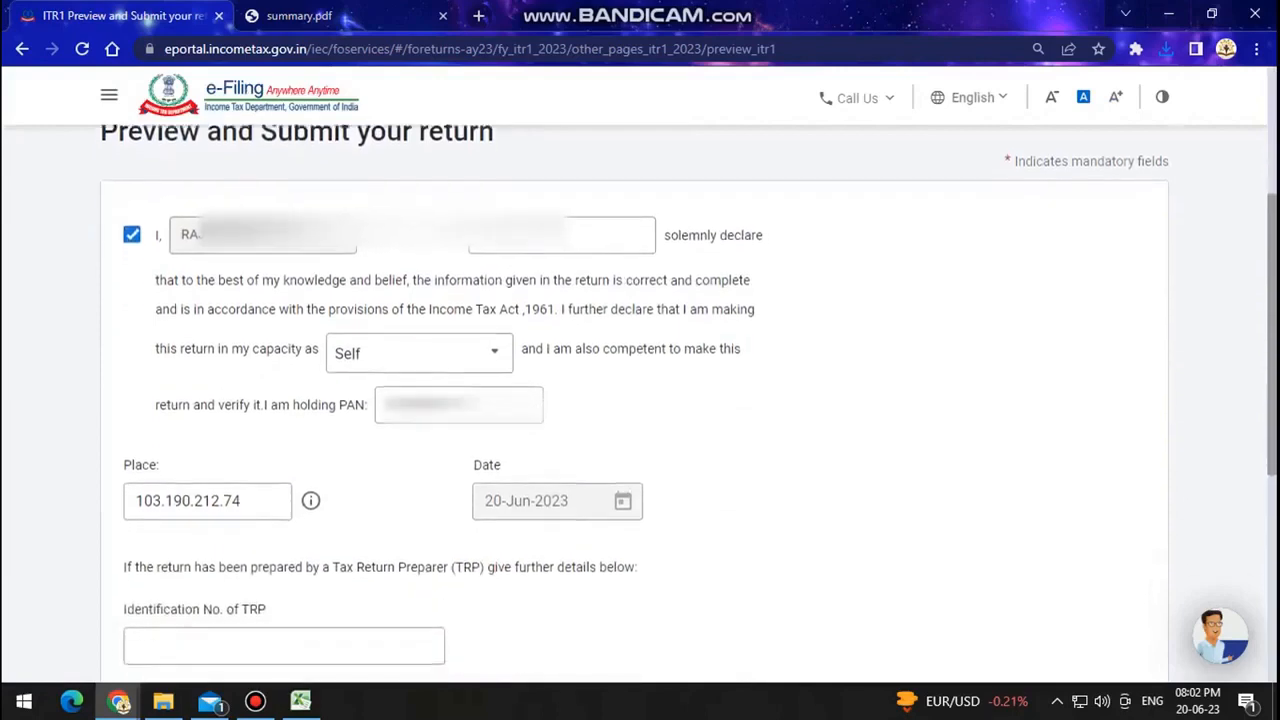
{"action": "scroll", "coordinate": [640, 400], "scroll_direction": "down", "scroll_amount": 2}
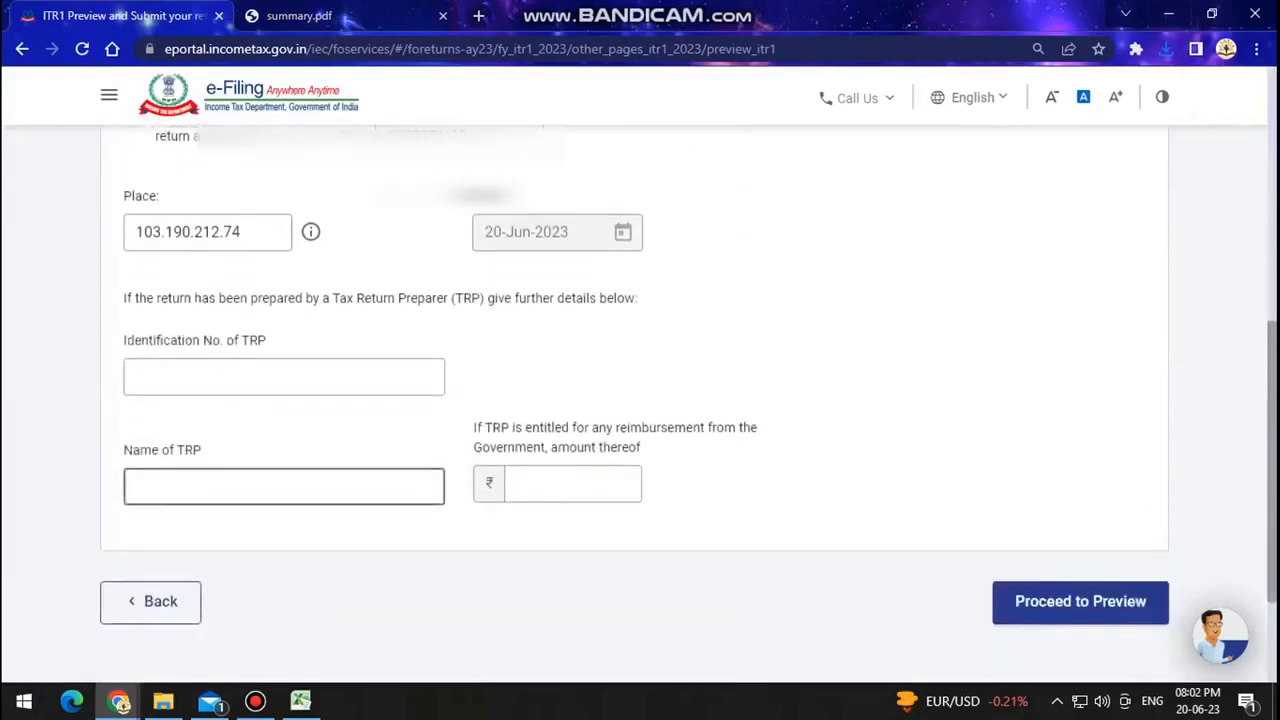
{"action": "scroll", "coordinate": [640, 400], "scroll_direction": "up", "scroll_amount": 4}
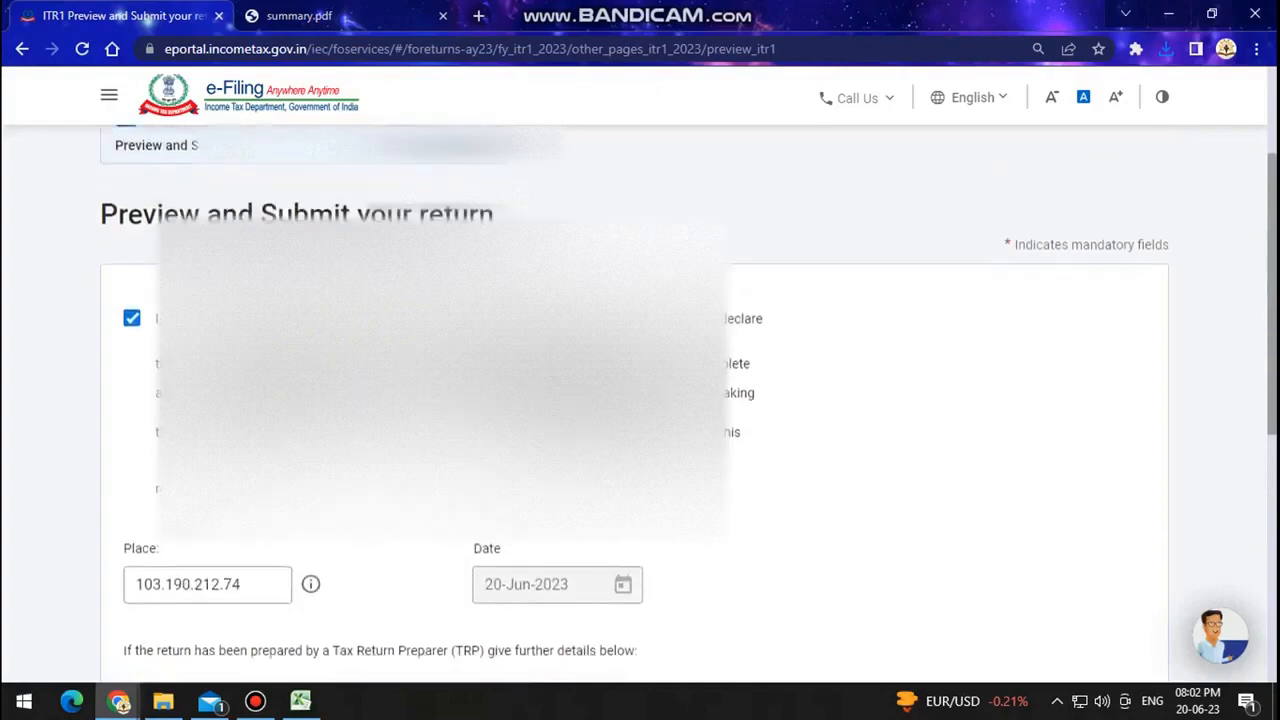
{"action": "scroll", "coordinate": [640, 400], "scroll_direction": "down", "scroll_amount": 6}
{"action": "left_click", "coordinate": [1080, 431]}
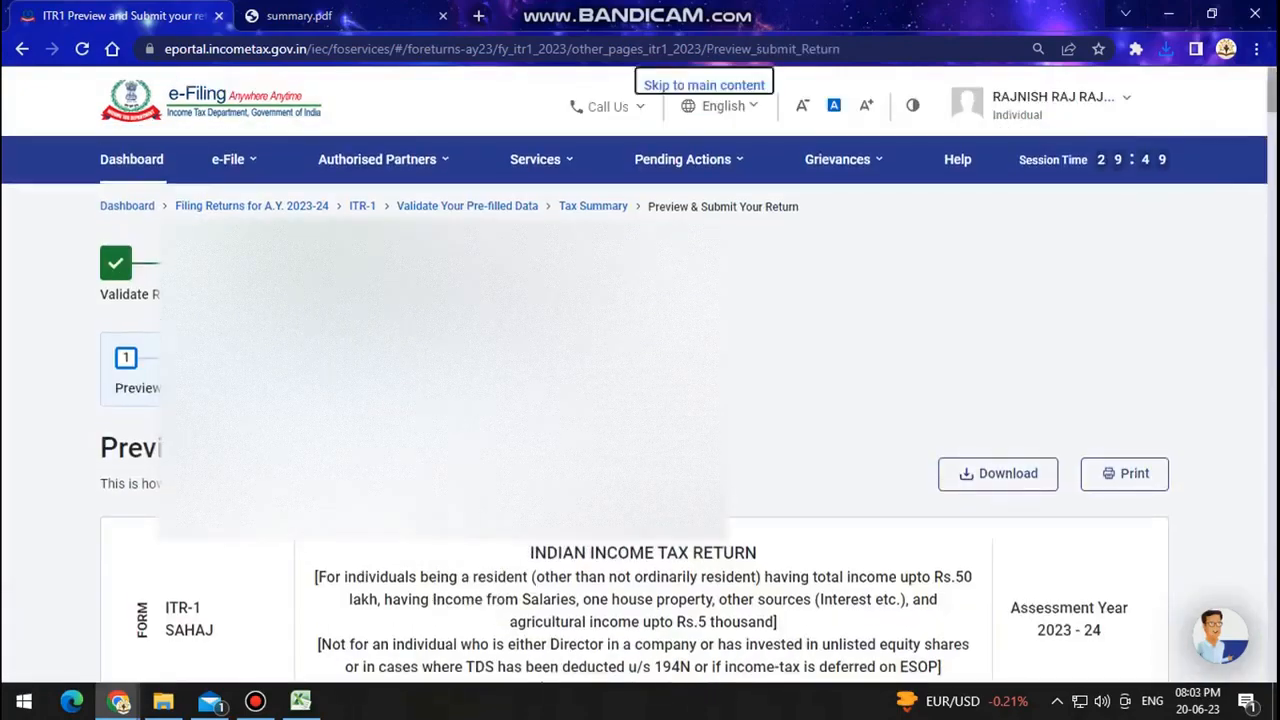
Step: Review the return preview from the form header through the Part B gross salary details
{"action": "scroll", "coordinate": [640, 400], "scroll_direction": "down", "scroll_amount": 10}
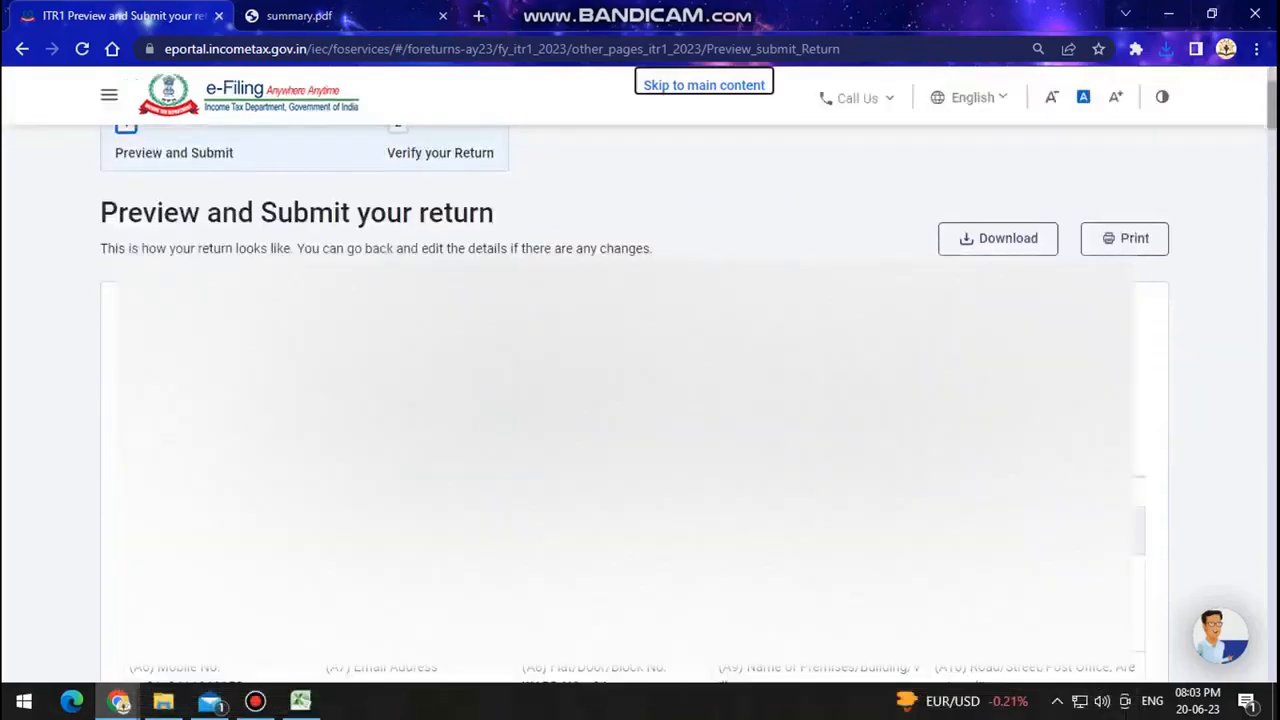
{"action": "scroll", "coordinate": [640, 400], "scroll_direction": "down", "scroll_amount": 3}
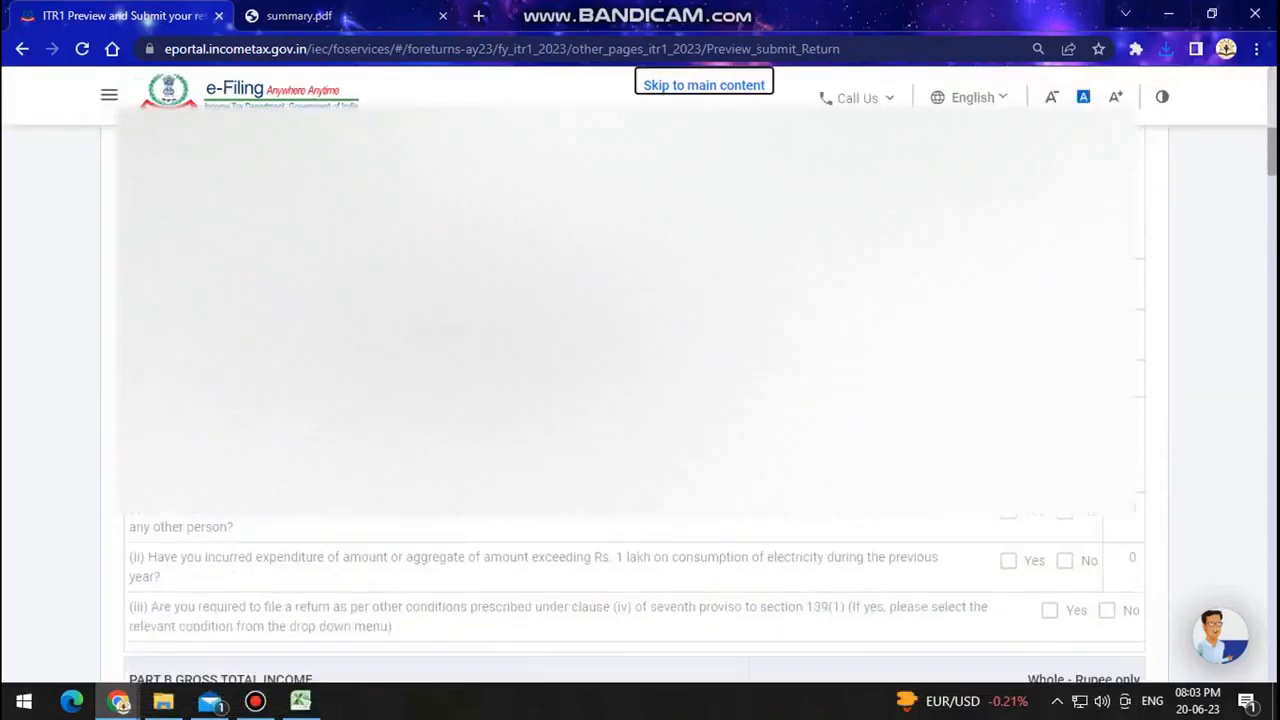
{"action": "scroll", "coordinate": [640, 400], "scroll_direction": "up", "scroll_amount": 10}
{"action": "scroll", "coordinate": [640, 400], "scroll_direction": "down", "scroll_amount": 4}
{"action": "scroll", "coordinate": [640, 400], "scroll_direction": "down", "scroll_amount": 5}
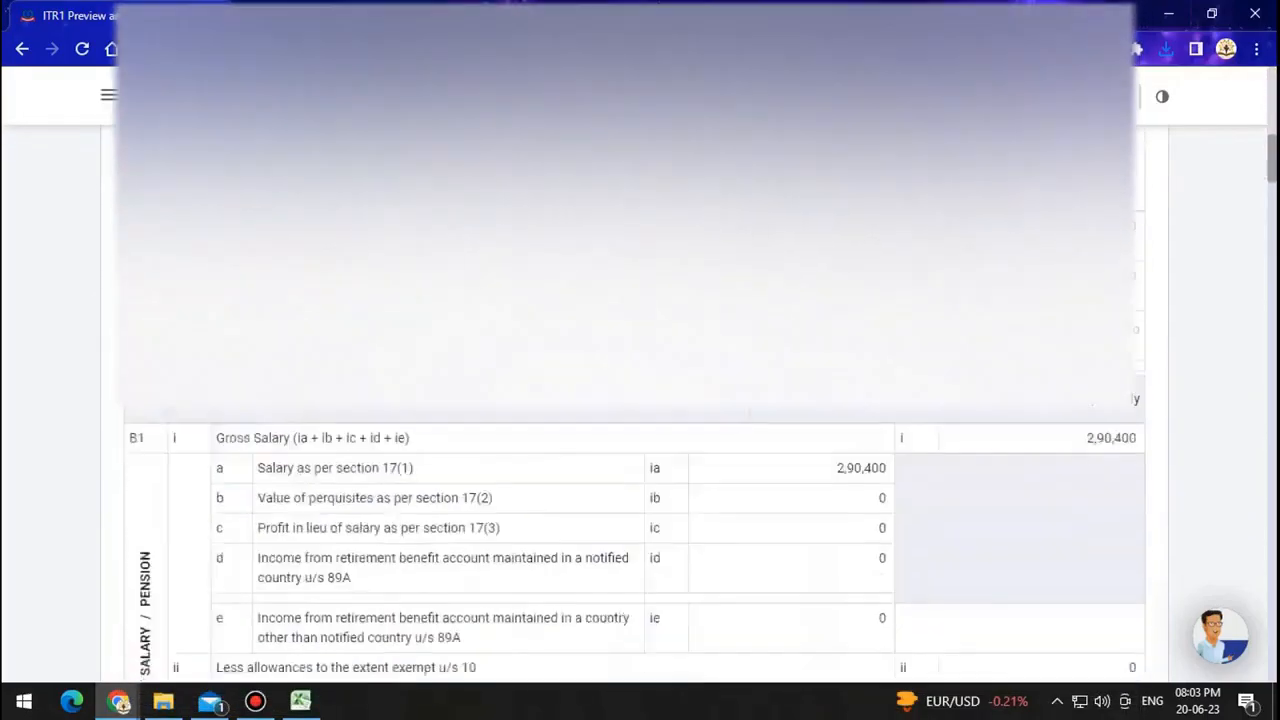
{"action": "scroll", "coordinate": [640, 400], "scroll_direction": "up", "scroll_amount": 10}
{"action": "scroll", "coordinate": [640, 400], "scroll_direction": "up", "scroll_amount": 2}
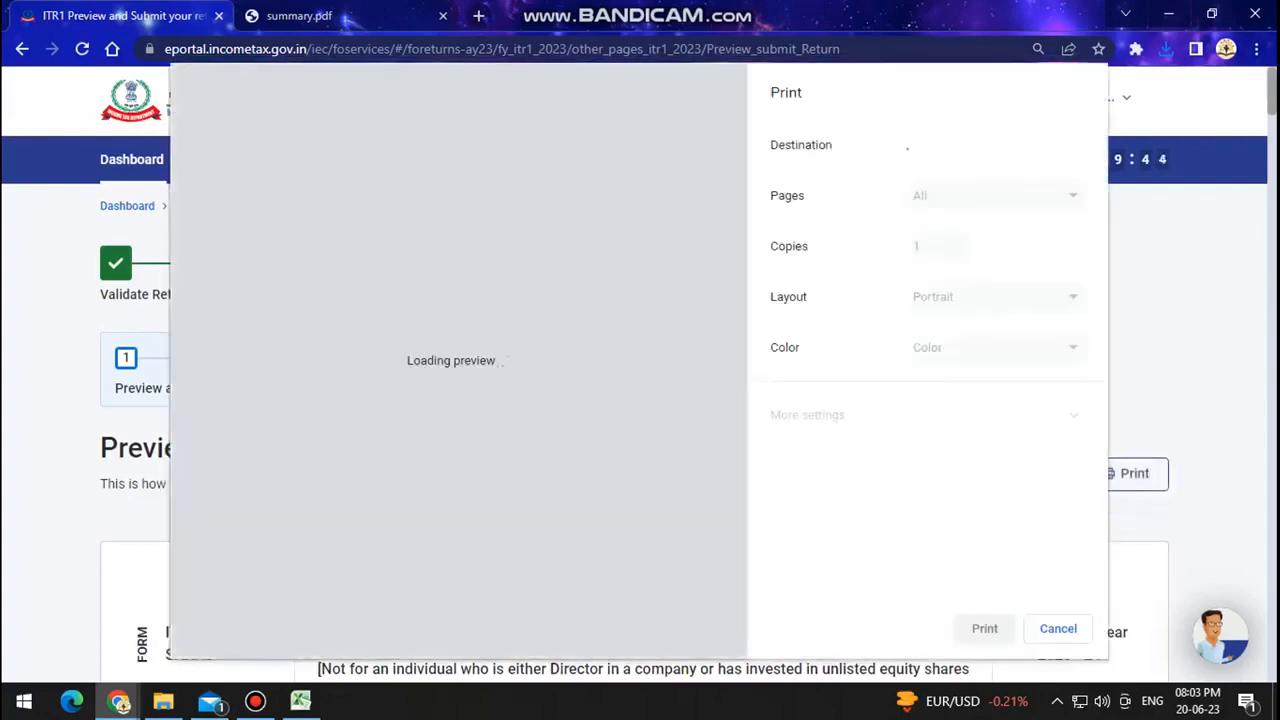
Step: Save the return preview as itr1_preview.pdf in Downloads instead of printing it, and check its income sections
{"action": "key", "text": "Escape"}
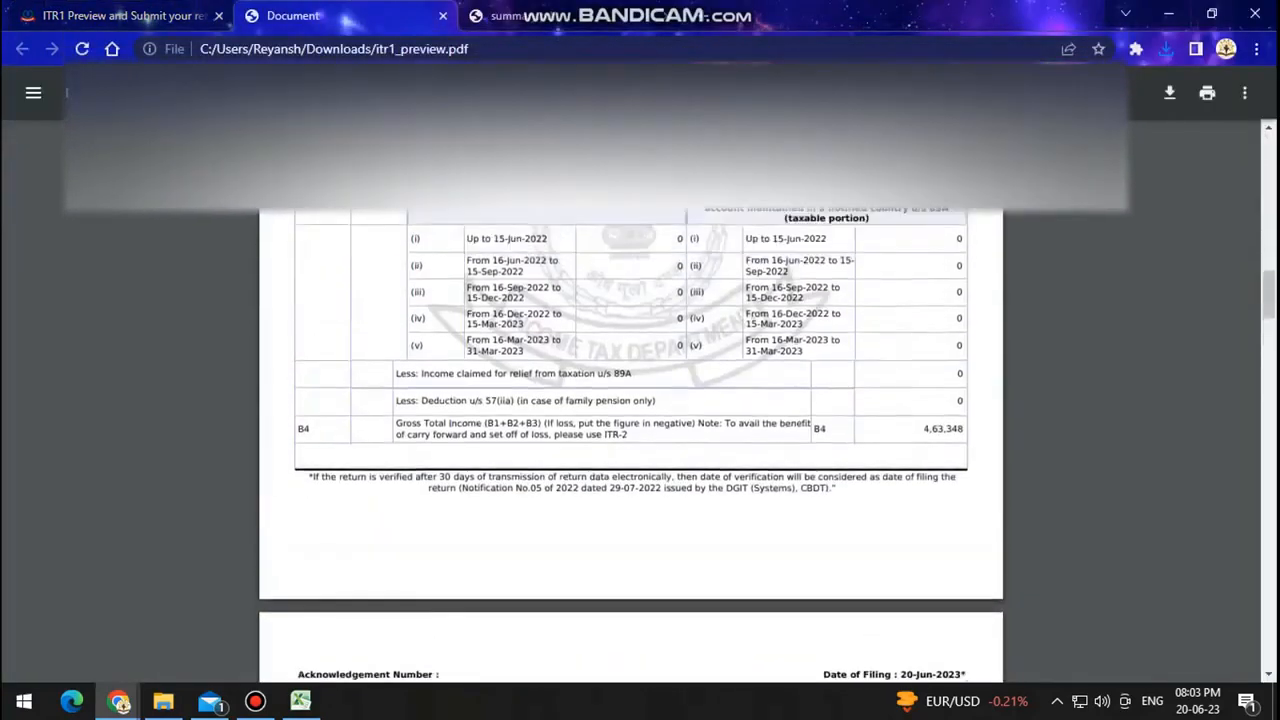
{"action": "scroll", "coordinate": [630, 400], "scroll_direction": "up", "scroll_amount": 4}
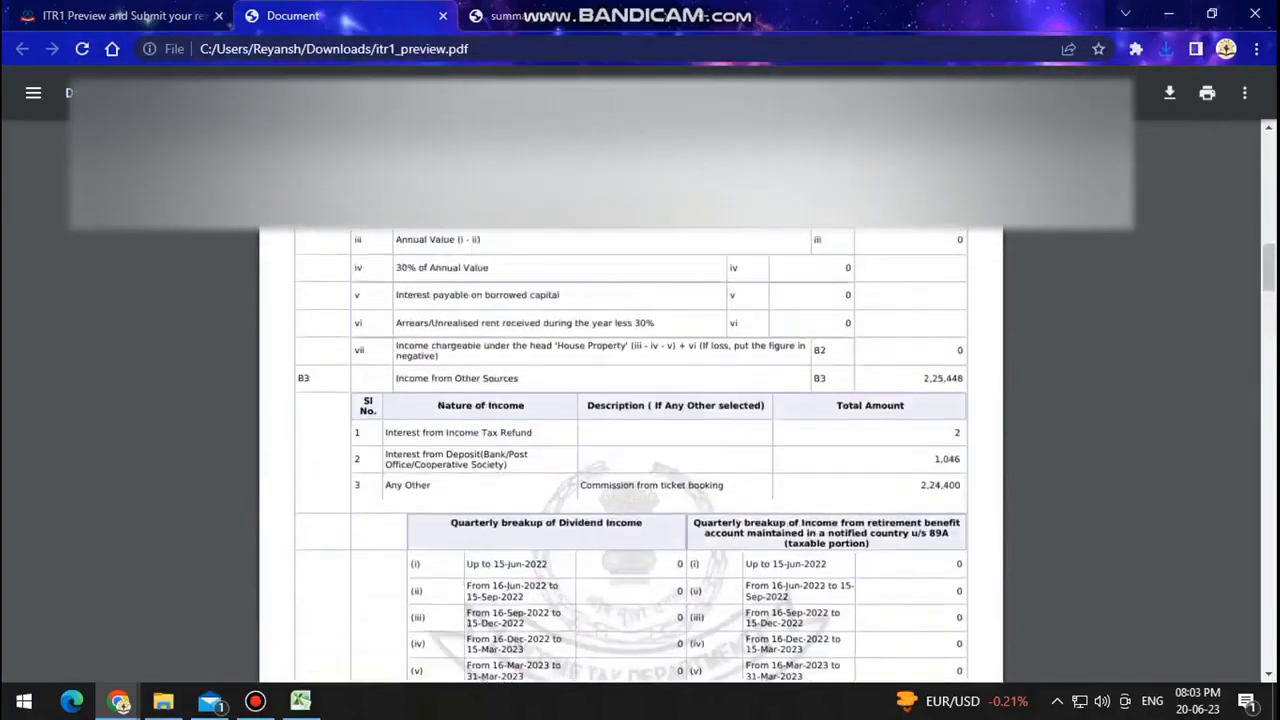
{"action": "scroll", "coordinate": [630, 450], "scroll_direction": "up", "scroll_amount": 3}
{"action": "key", "text": "ctrl+shift+Tab"}
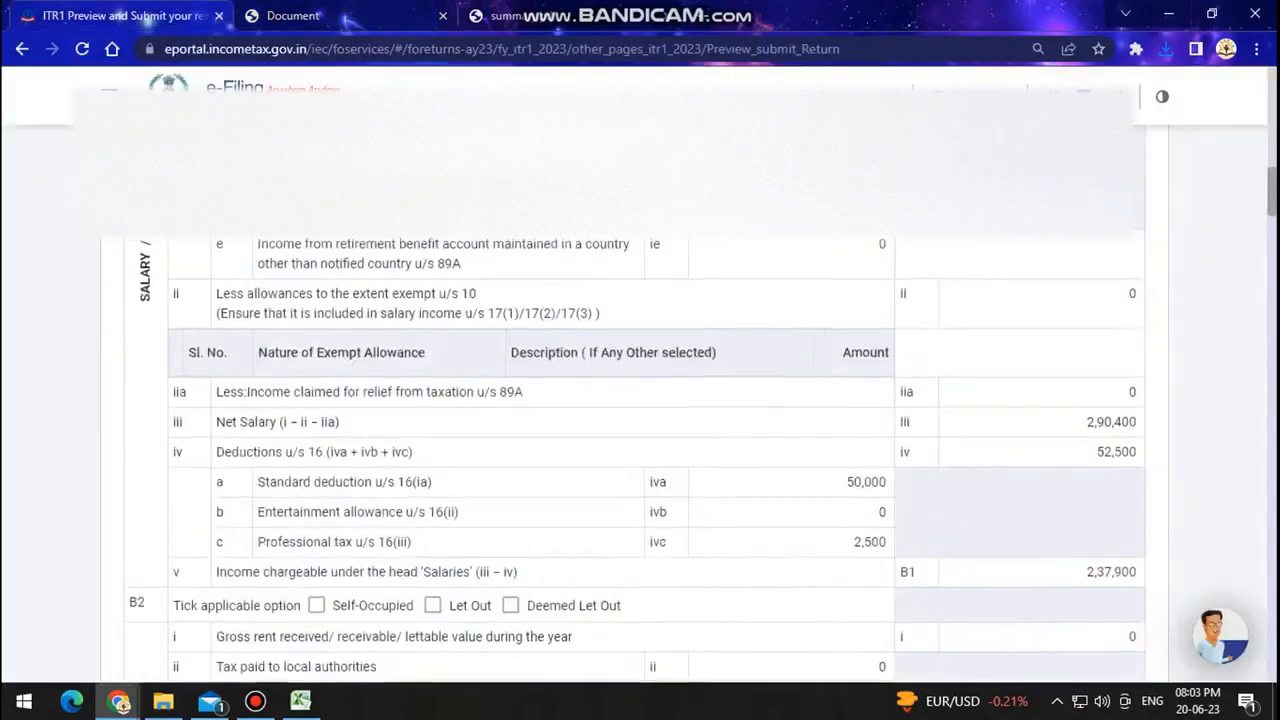
Step: Review the rest of the return preview down to the verification declaration and proceed to validation
{"action": "scroll", "coordinate": [630, 450], "scroll_direction": "down", "scroll_amount": 6}
{"action": "scroll", "coordinate": [177, 430], "scroll_direction": "down", "scroll_amount": 20}
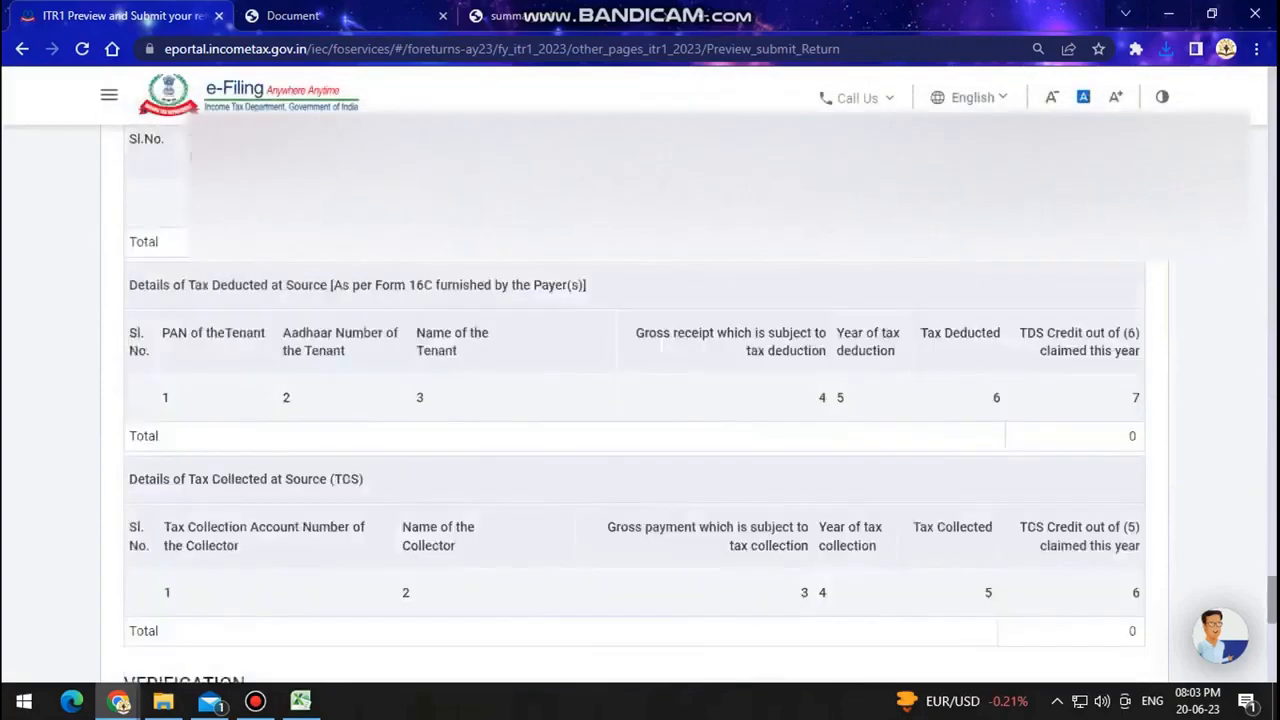
{"action": "scroll", "coordinate": [635, 400], "scroll_direction": "up", "scroll_amount": 2}
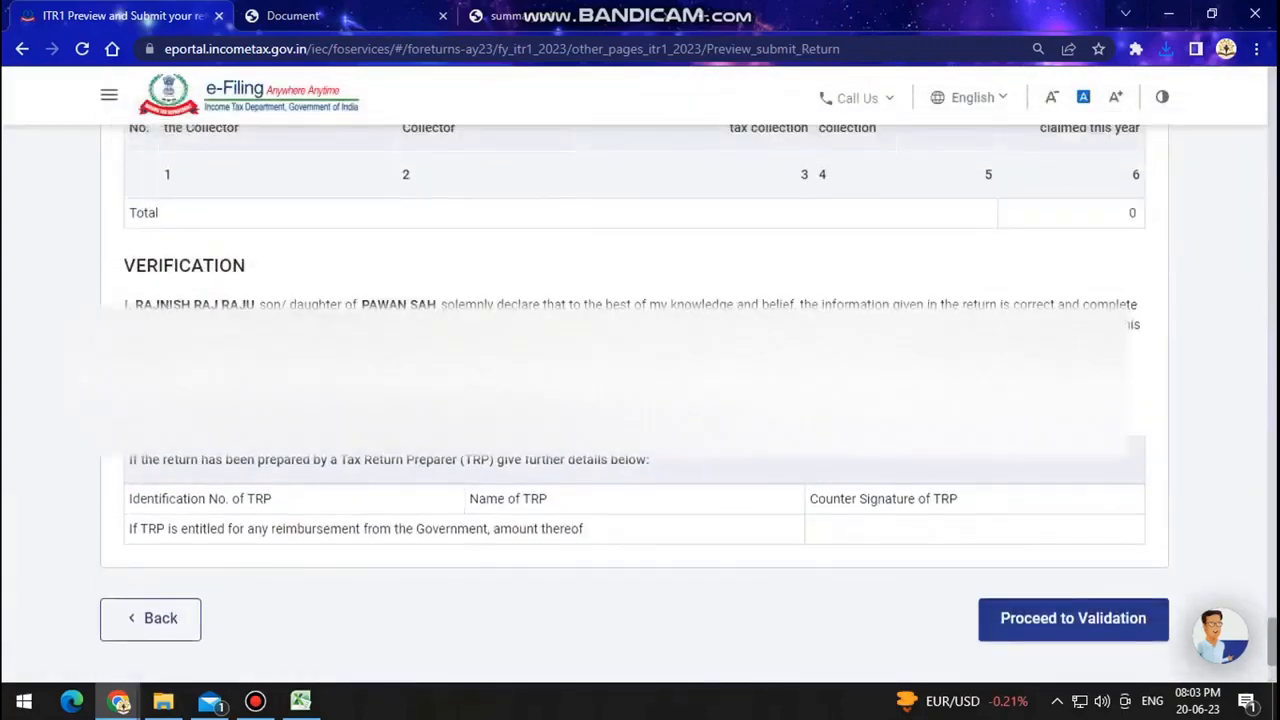
{"action": "scroll", "coordinate": [635, 400], "scroll_direction": "up", "scroll_amount": 3}
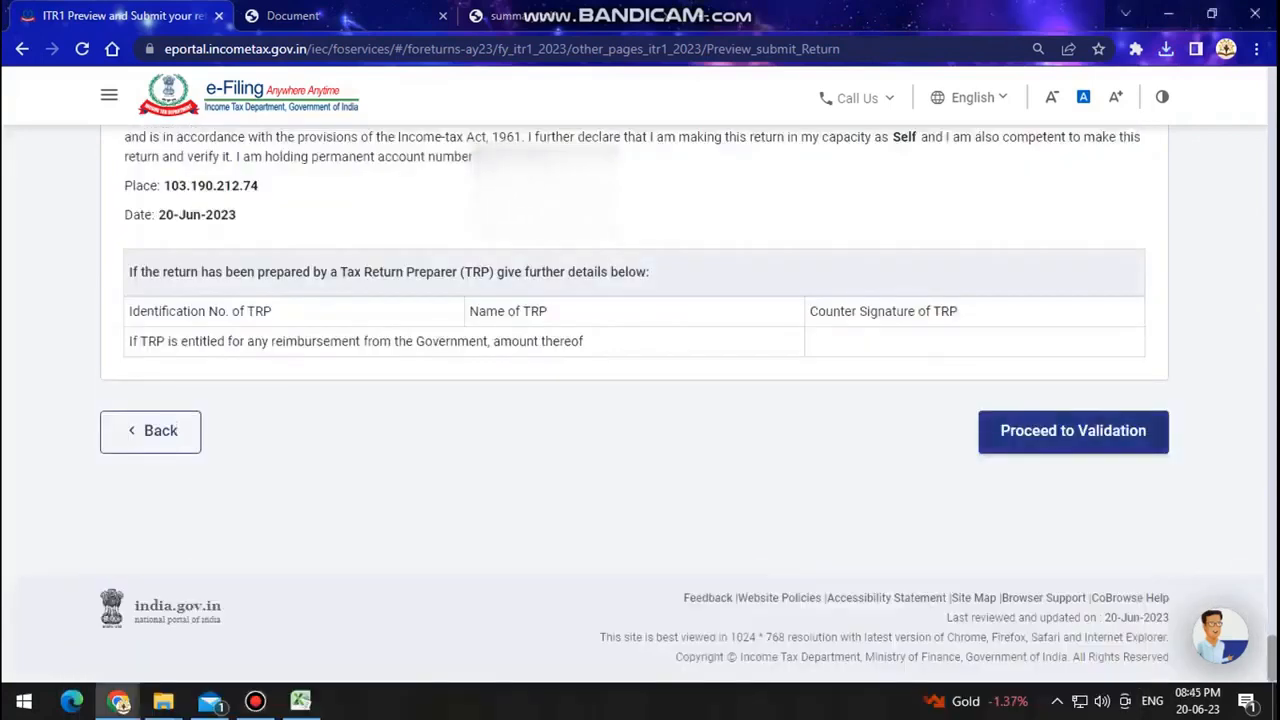
{"action": "left_click", "coordinate": [1065, 431]}
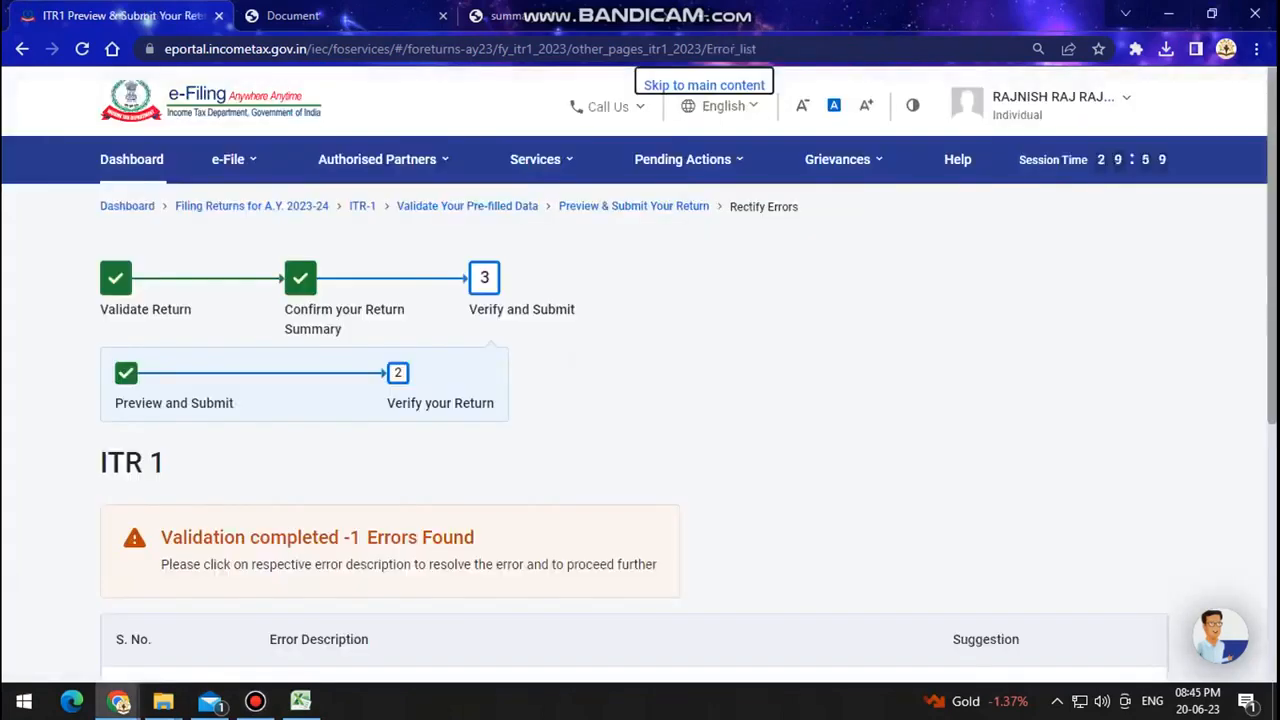
Step: Open the listed validation error and answer No to the self and family senior citizen question in the 80D deduction, saving the edit
{"action": "scroll", "coordinate": [1065, 445], "scroll_direction": "down", "scroll_amount": 3}
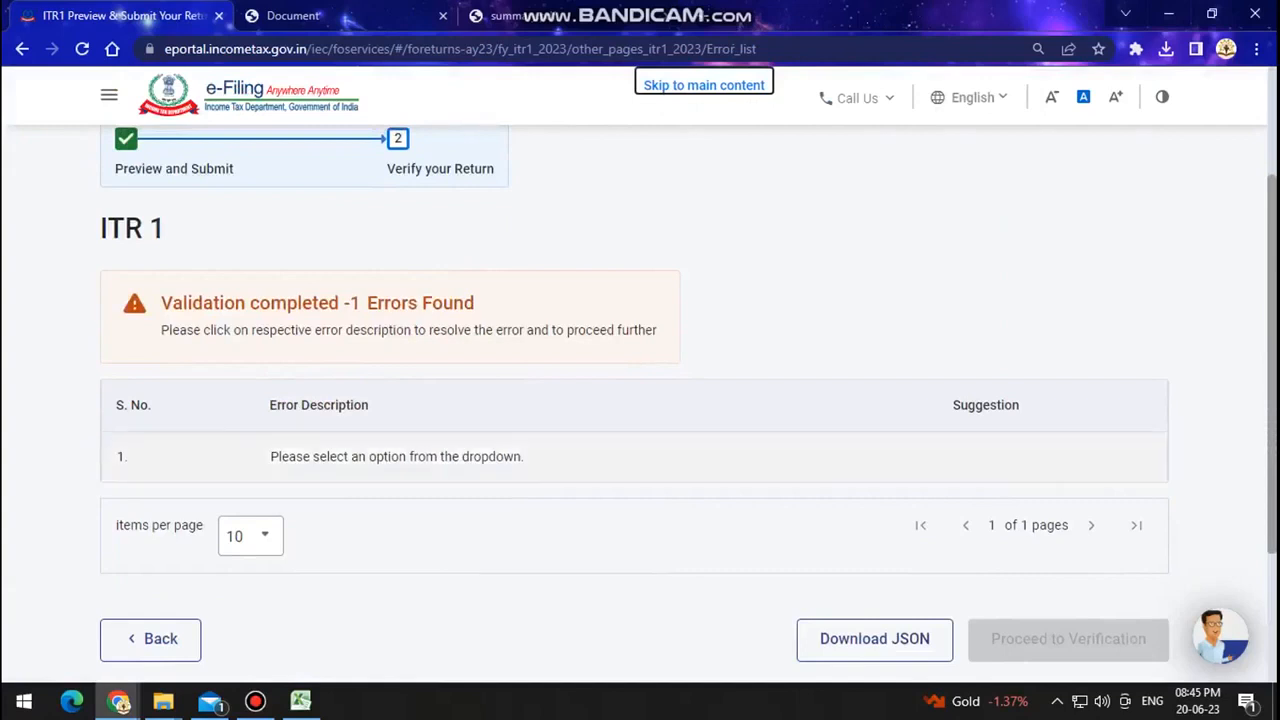
{"action": "left_click", "coordinate": [457, 456]}
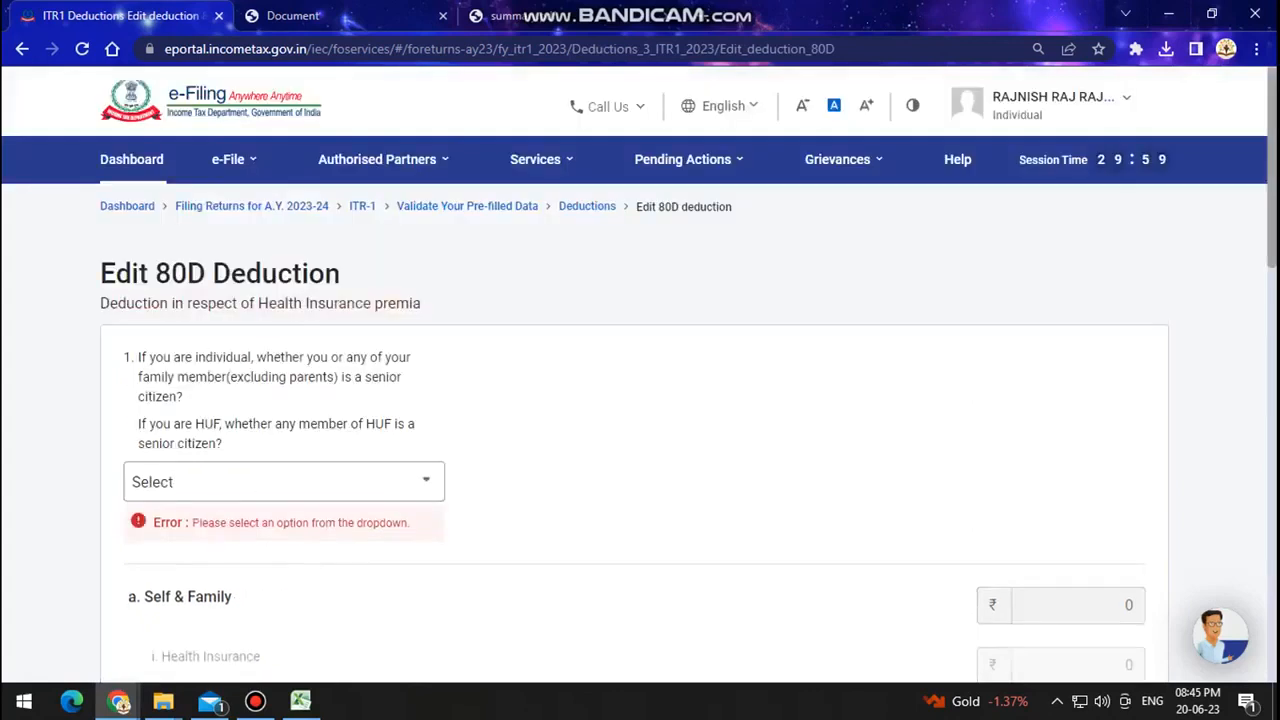
{"action": "scroll", "coordinate": [634, 431], "scroll_direction": "down", "scroll_amount": 2}
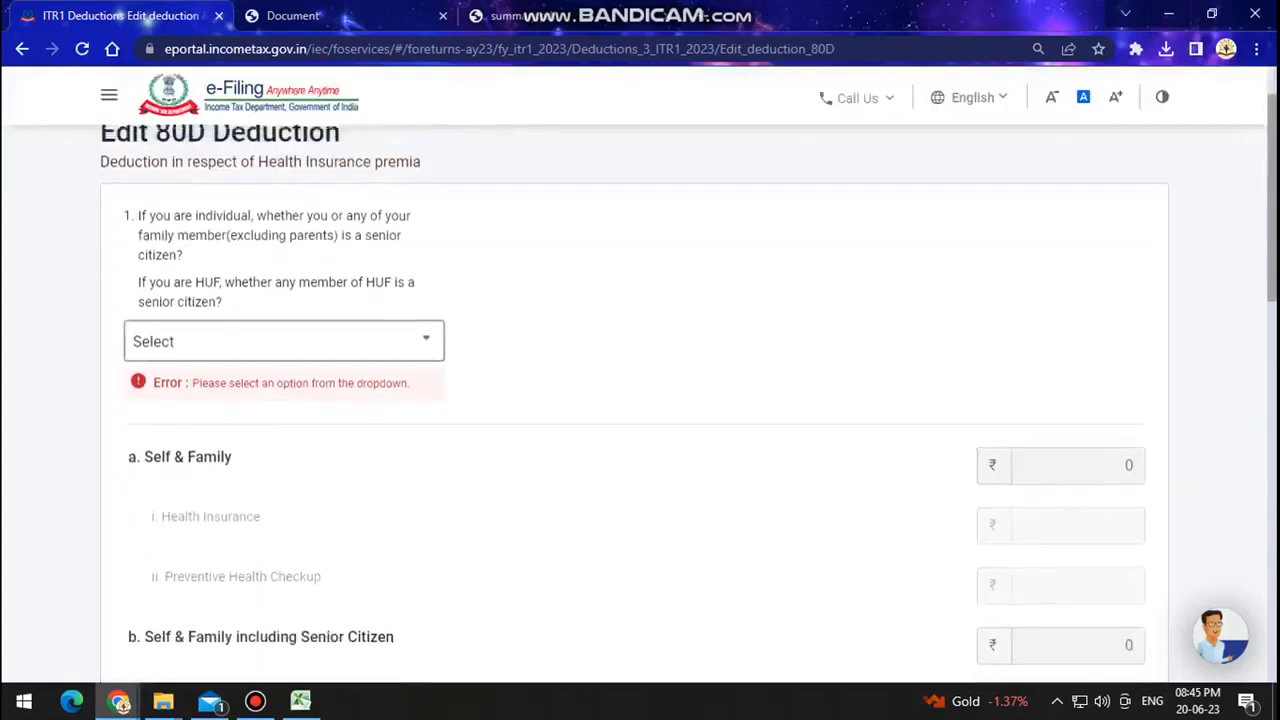
{"action": "left_click", "coordinate": [284, 341]}
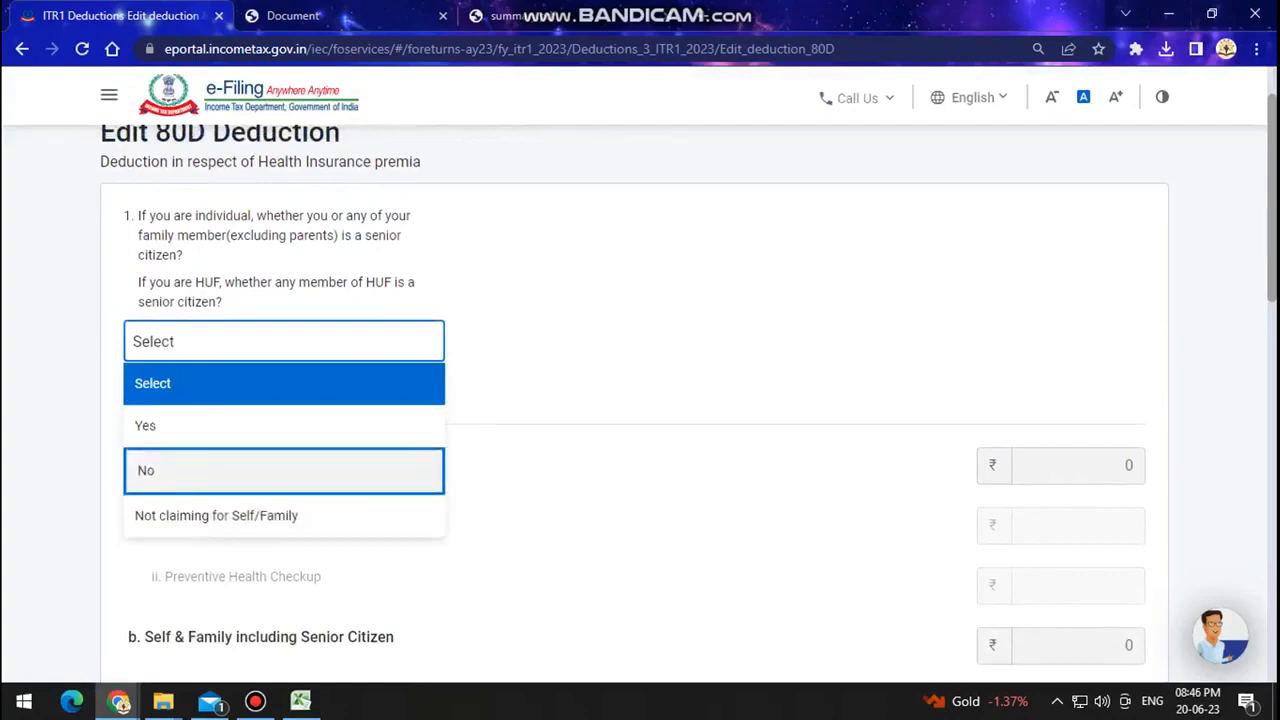
{"action": "key", "text": "Return"}
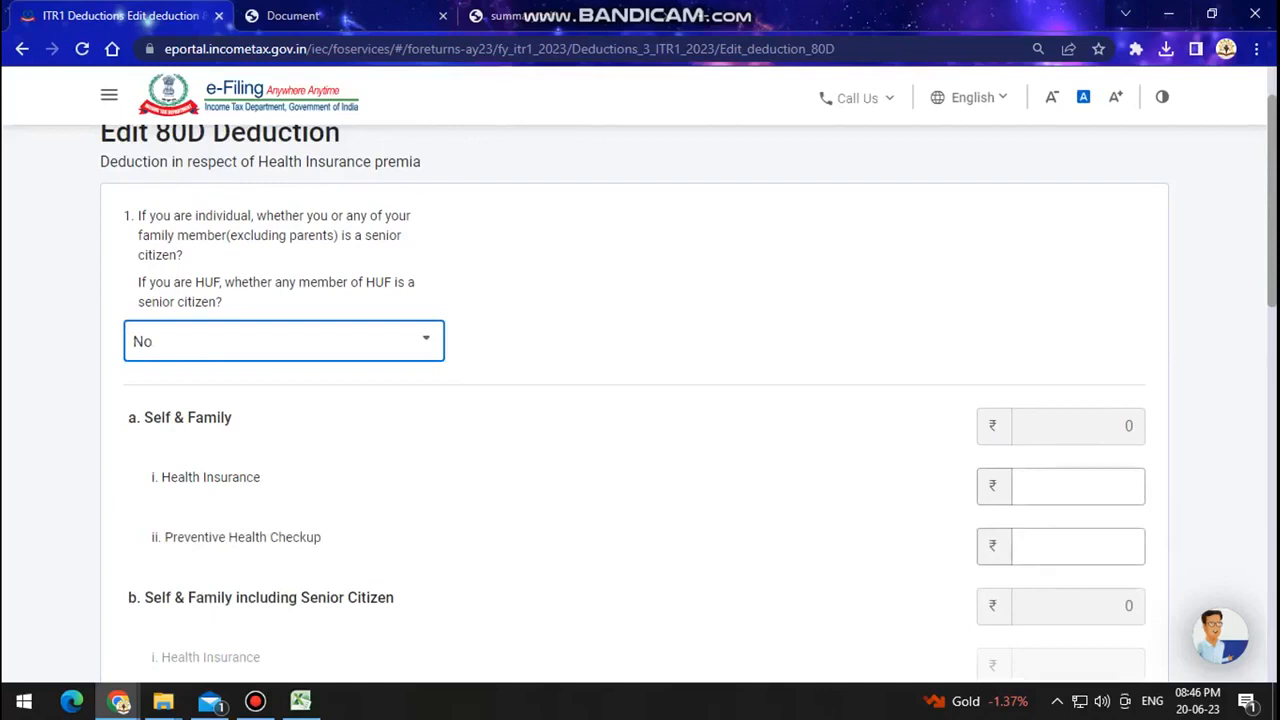
{"action": "key", "text": "Return"}
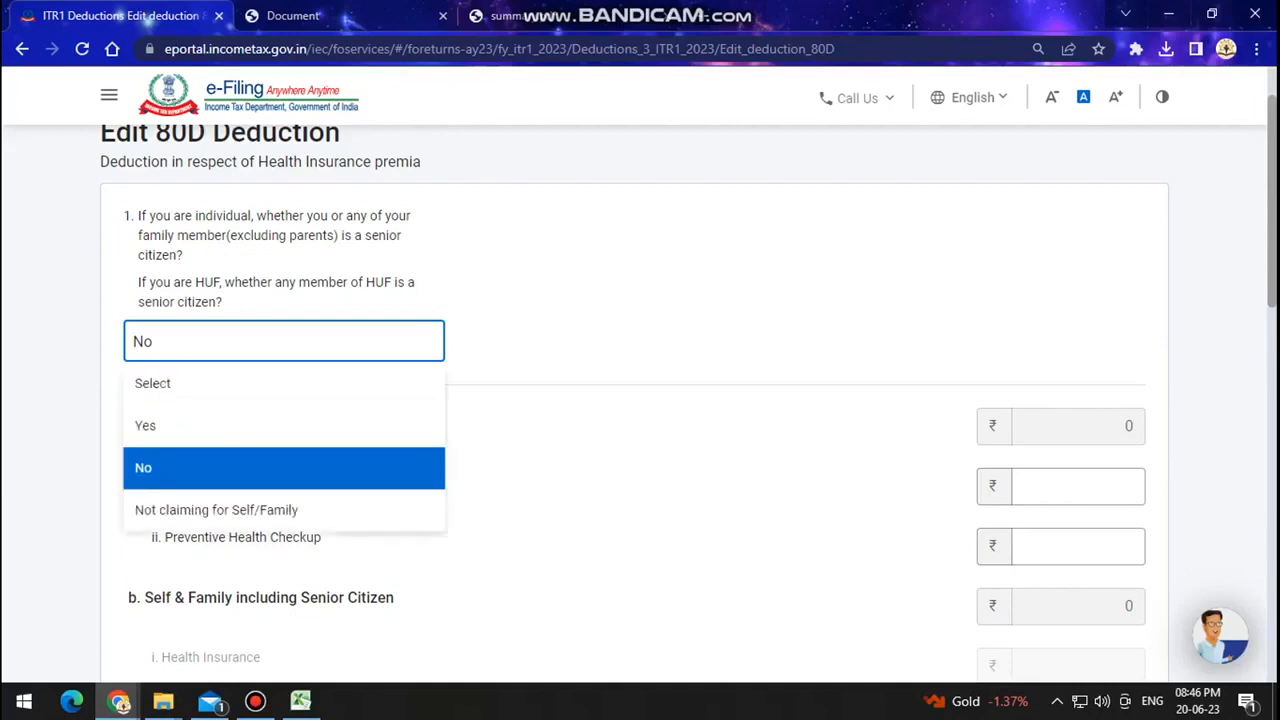
{"action": "key", "text": "Return"}
{"action": "scroll", "coordinate": [640, 400], "scroll_direction": "down", "scroll_amount": 10}
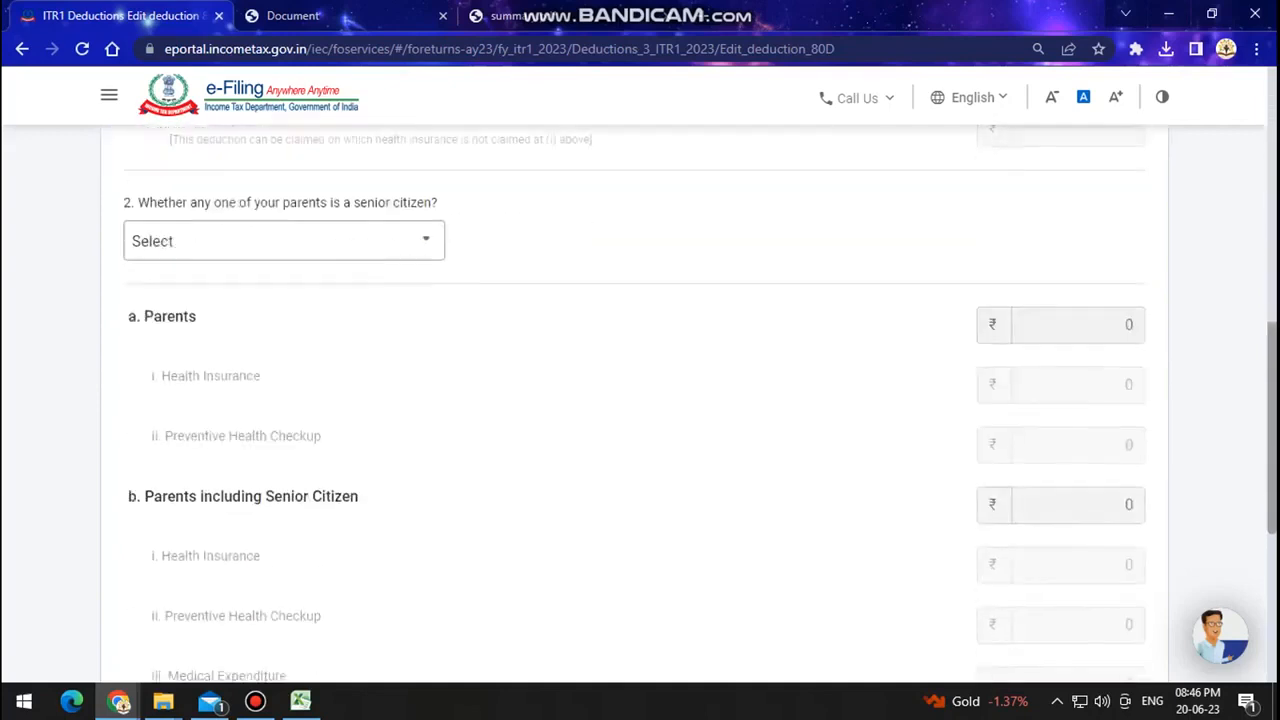
{"action": "left_click", "coordinate": [1122, 425]}
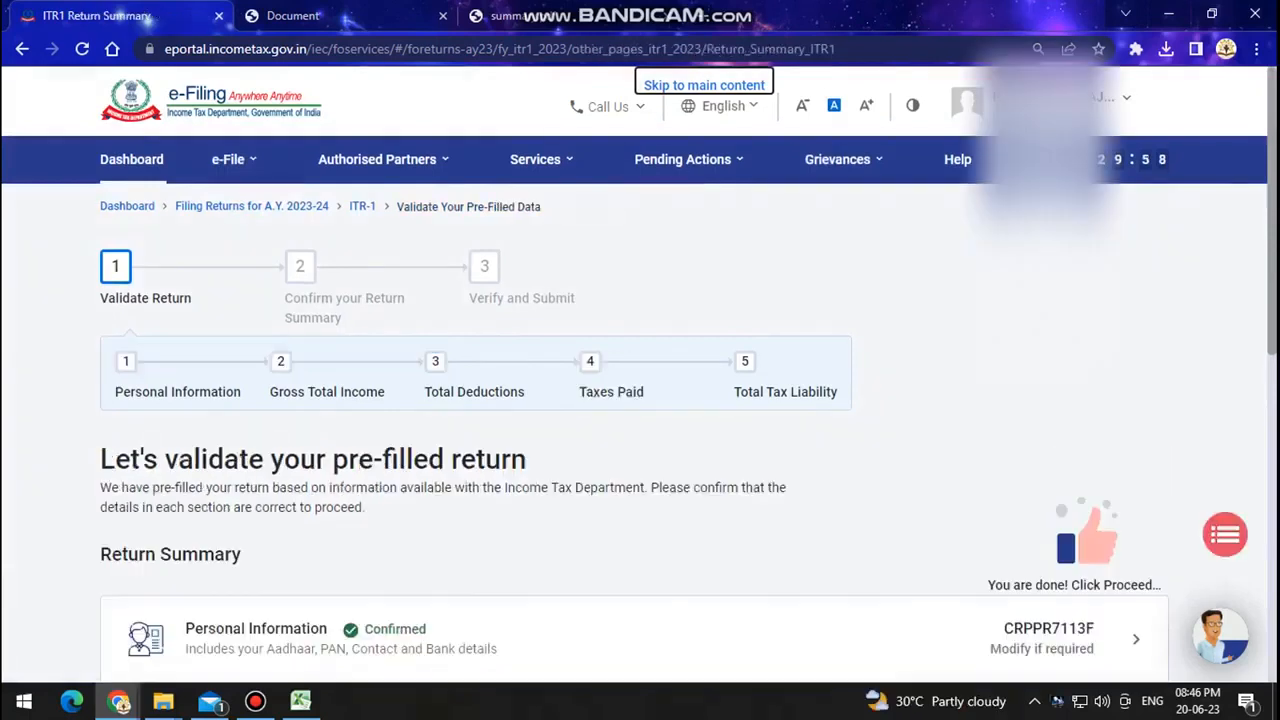
Step: Check that the return summary sections are confirmed and proceed to the tax summary
{"action": "scroll", "coordinate": [640, 400], "scroll_direction": "down", "scroll_amount": 5}
{"action": "scroll", "coordinate": [640, 400], "scroll_direction": "down", "scroll_amount": 2}
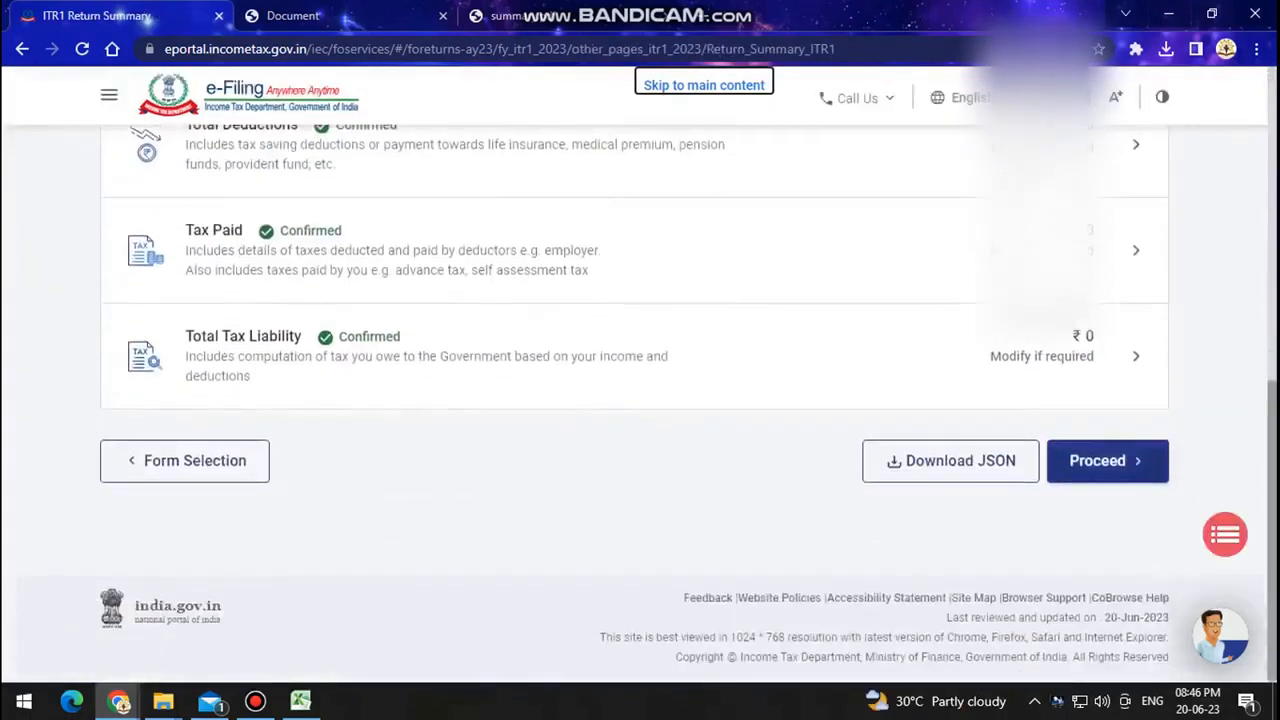
{"action": "scroll", "coordinate": [640, 400], "scroll_direction": "up", "scroll_amount": 3}
{"action": "scroll", "coordinate": [640, 400], "scroll_direction": "down", "scroll_amount": 3}
{"action": "left_click", "coordinate": [1107, 467]}
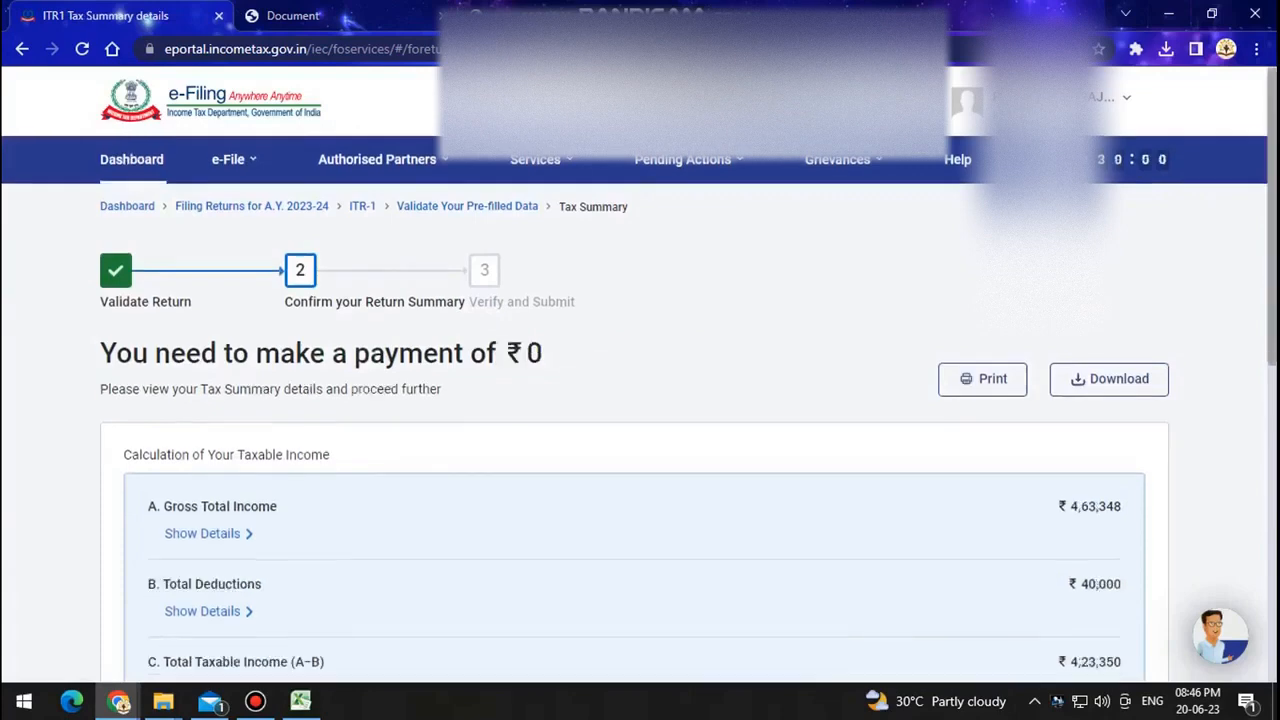
Step: Continue from the tax summary to the return preview and run the validation again
{"action": "scroll", "coordinate": [640, 400], "scroll_direction": "down", "scroll_amount": 5}
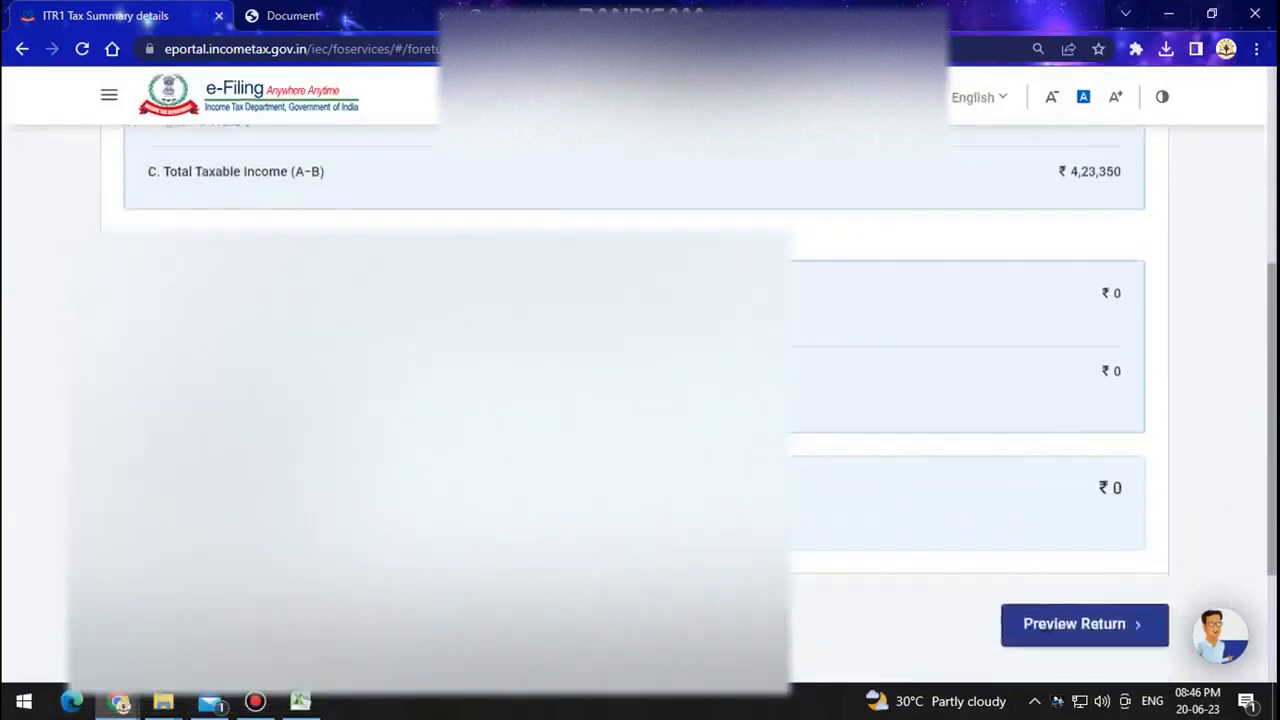
{"action": "scroll", "coordinate": [1040, 560], "scroll_direction": "down", "scroll_amount": 2}
{"action": "left_click", "coordinate": [1060, 462]}
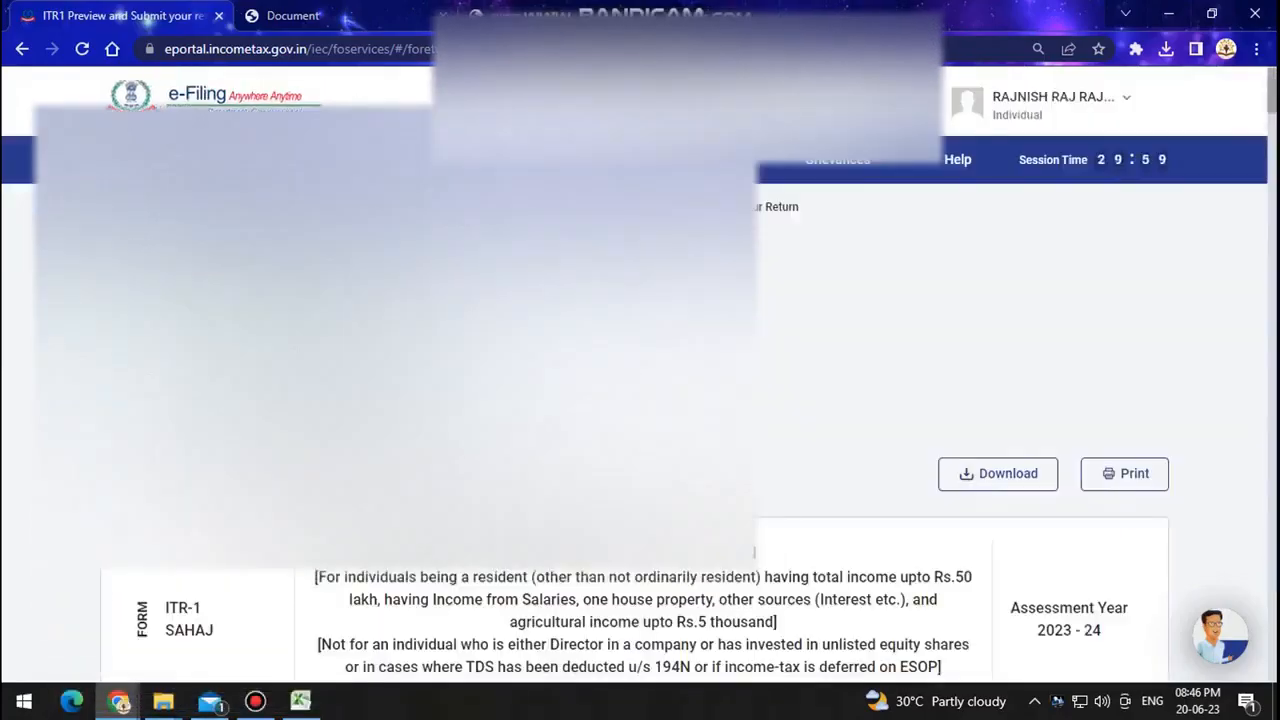
{"action": "scroll", "coordinate": [640, 400], "scroll_direction": "down", "scroll_amount": 20}
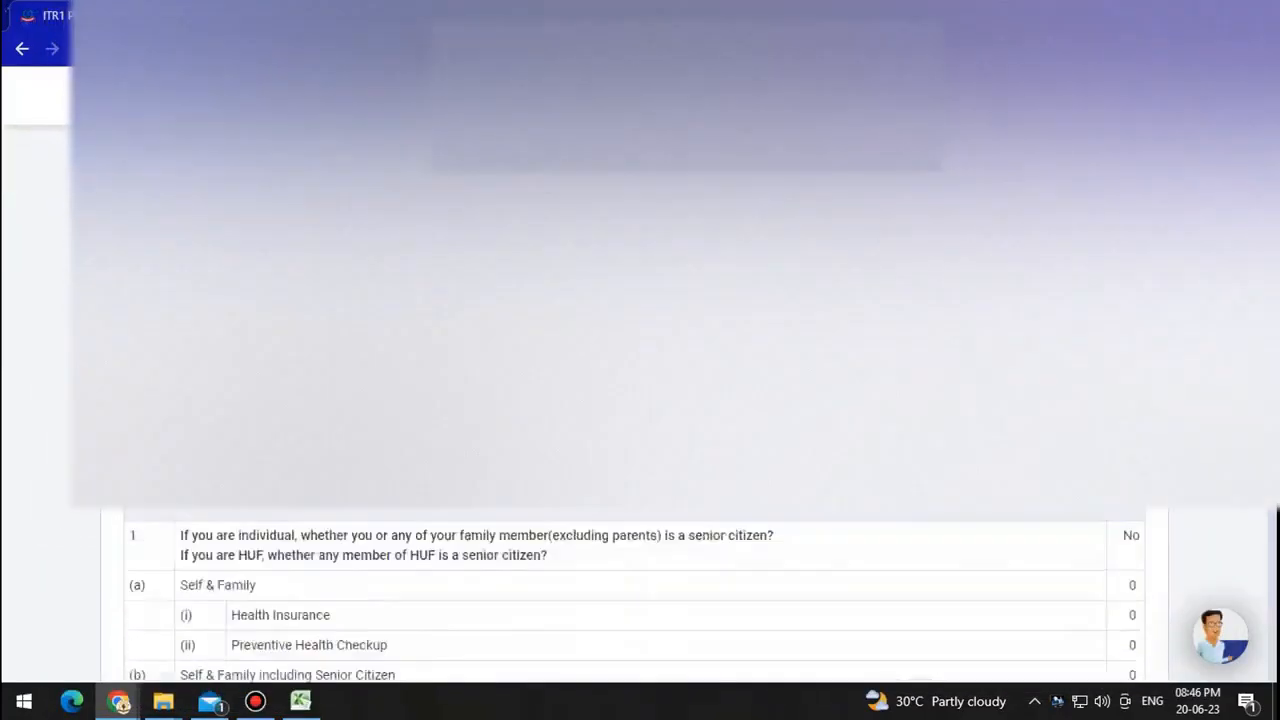
{"action": "scroll", "coordinate": [640, 400], "scroll_direction": "down", "scroll_amount": 20}
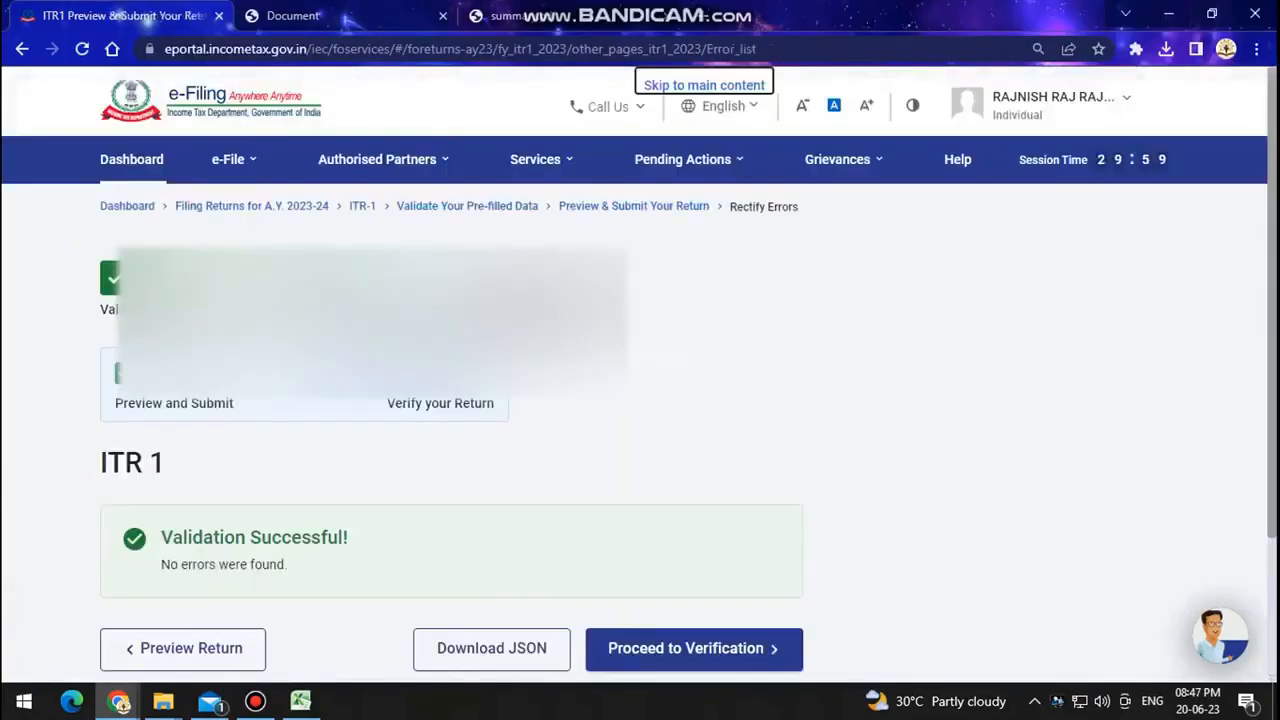
Step: Check the ITR 1 validation result and proceed to verification
{"action": "scroll", "coordinate": [640, 400], "scroll_direction": "down", "scroll_amount": 2}
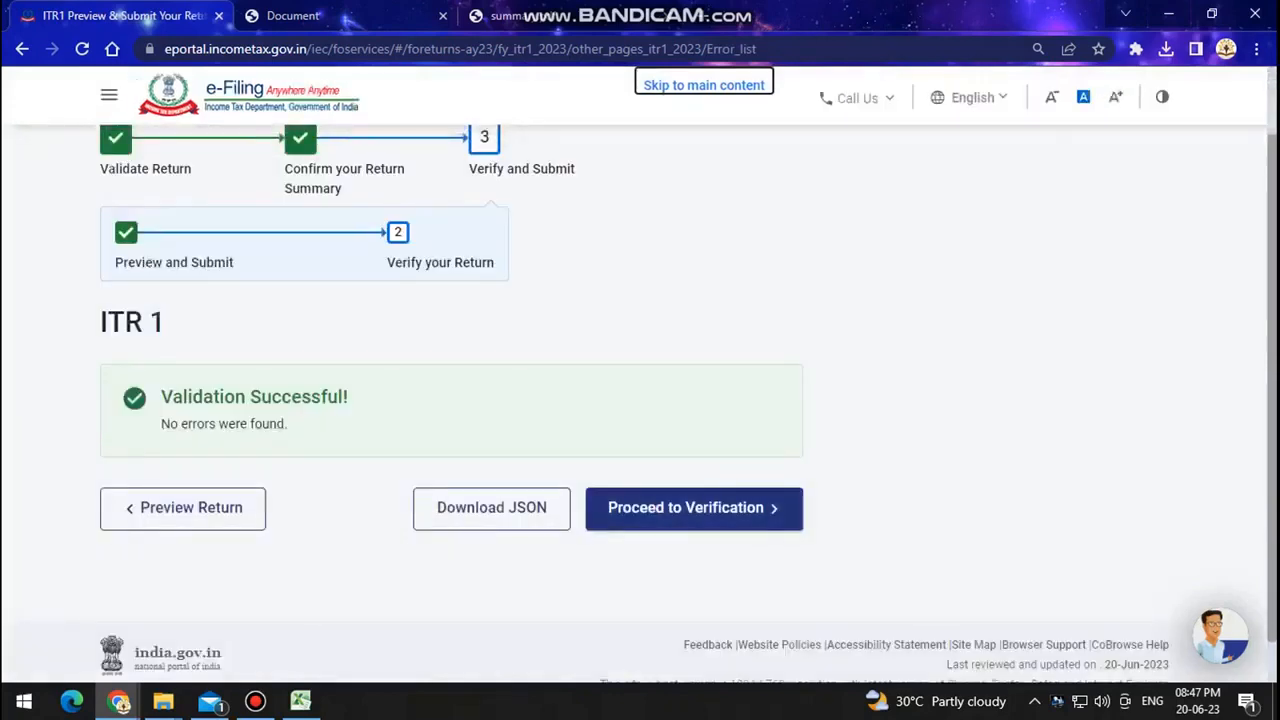
{"action": "scroll", "coordinate": [692, 509], "scroll_direction": "up", "scroll_amount": 2}
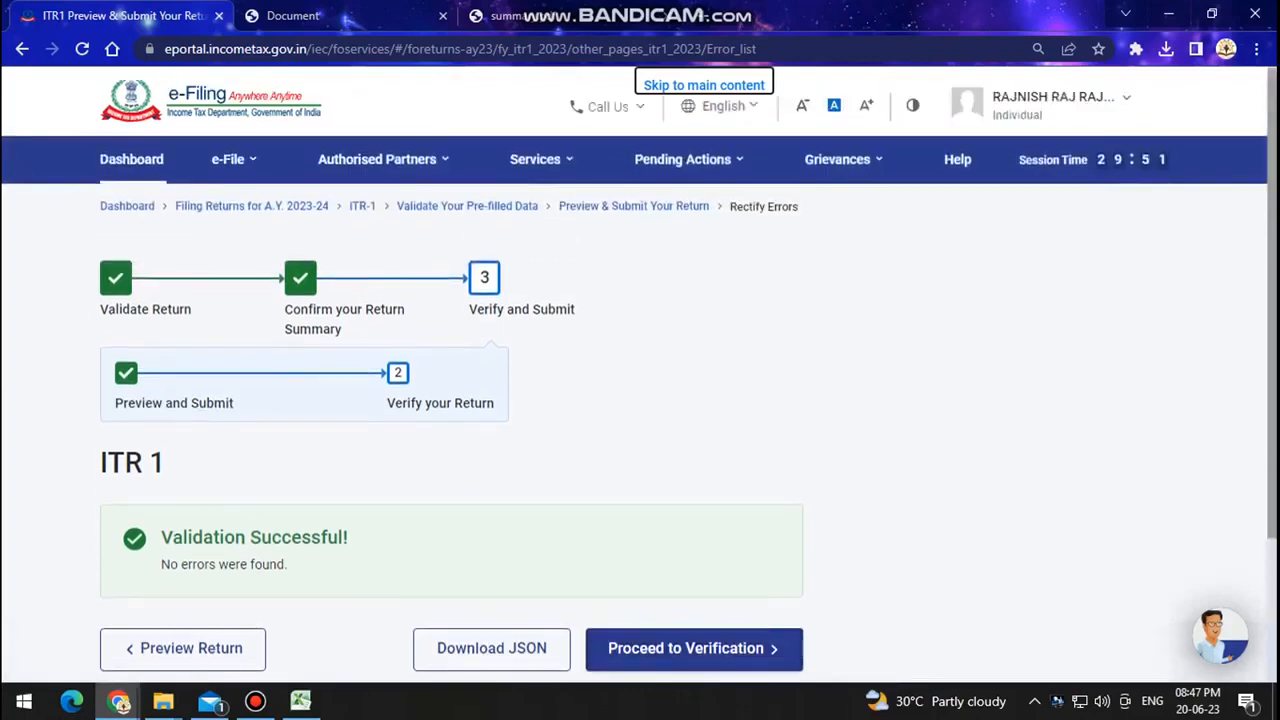
{"action": "scroll", "coordinate": [692, 509], "scroll_direction": "down", "scroll_amount": 2}
{"action": "scroll", "coordinate": [692, 509], "scroll_direction": "up", "scroll_amount": 1}
{"action": "left_click", "coordinate": [694, 551]}
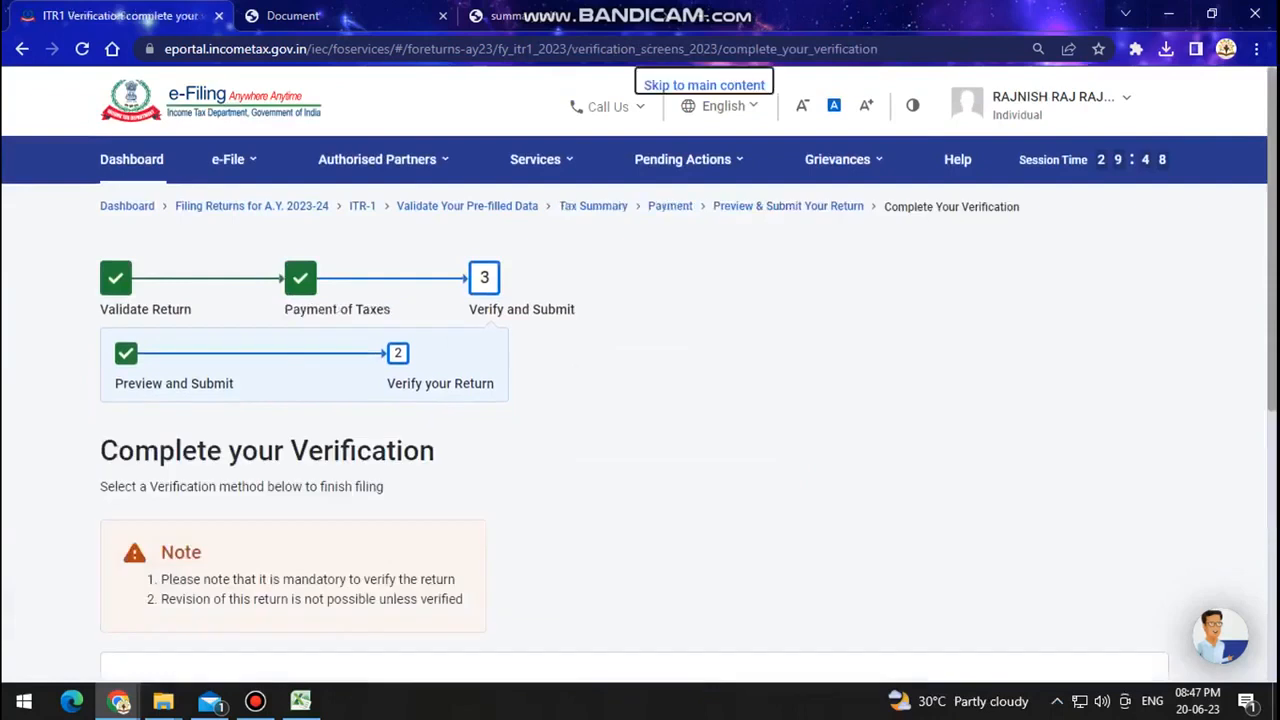
Step: Choose e-Verify Now as the verification method and continue to the e-verification page
{"action": "scroll", "coordinate": [640, 400], "scroll_direction": "down", "scroll_amount": 1}
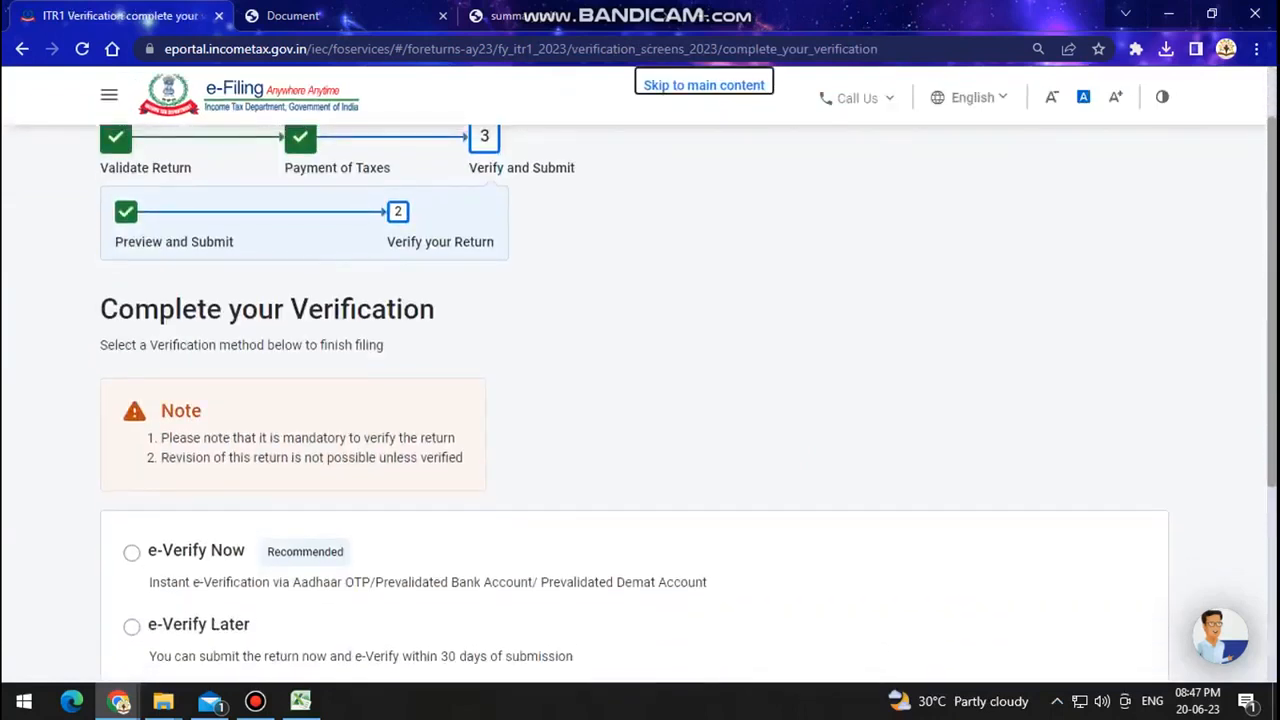
{"action": "scroll", "coordinate": [640, 400], "scroll_direction": "down", "scroll_amount": 2}
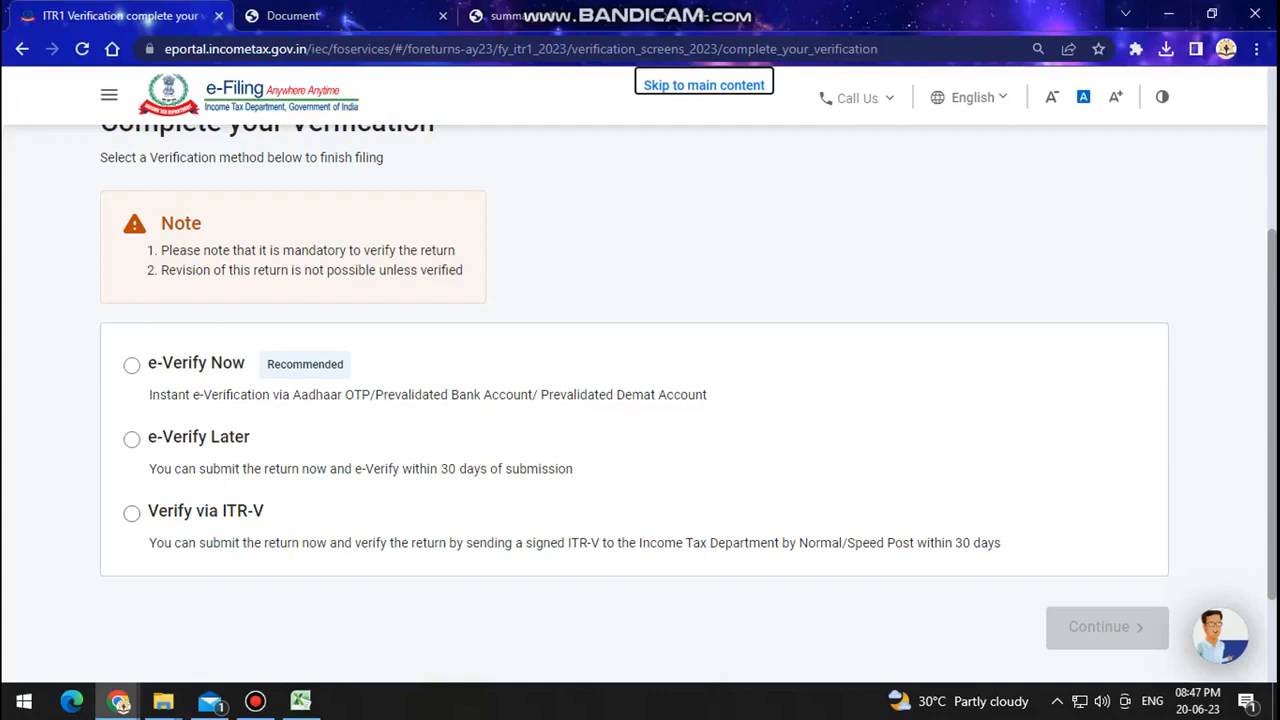
{"action": "left_click", "coordinate": [131, 364]}
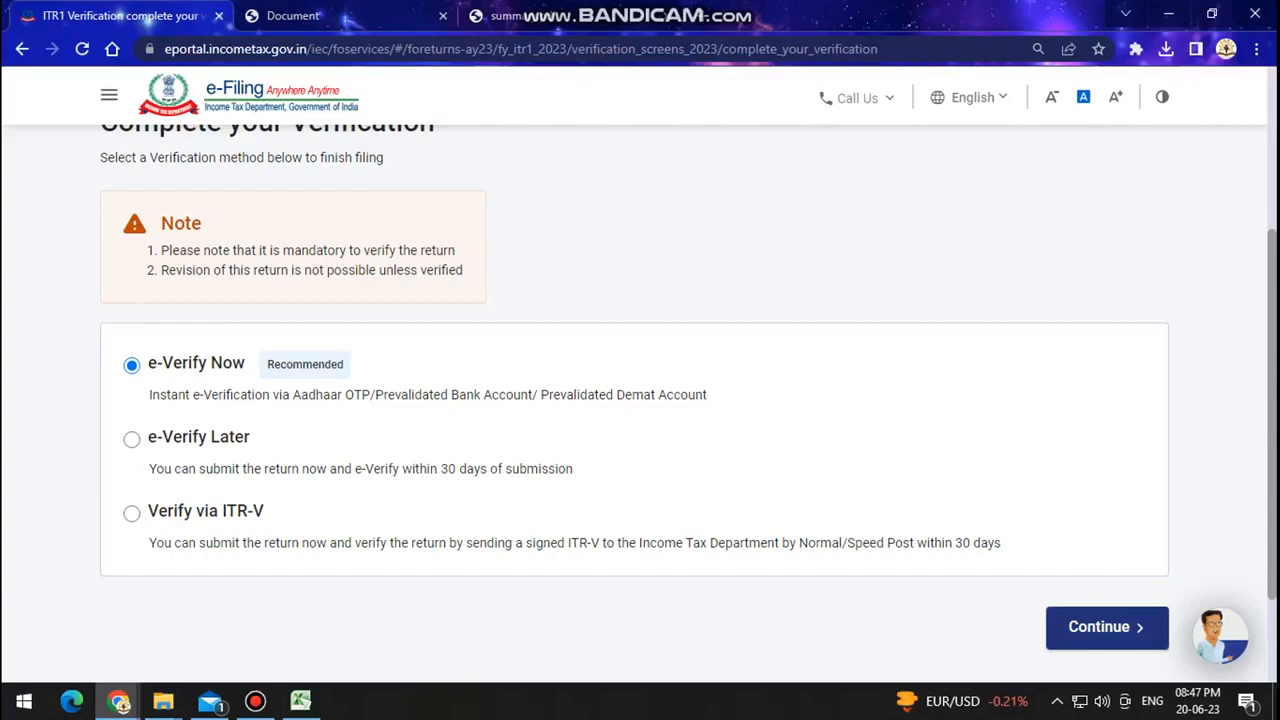
{"action": "left_click", "coordinate": [1100, 627]}
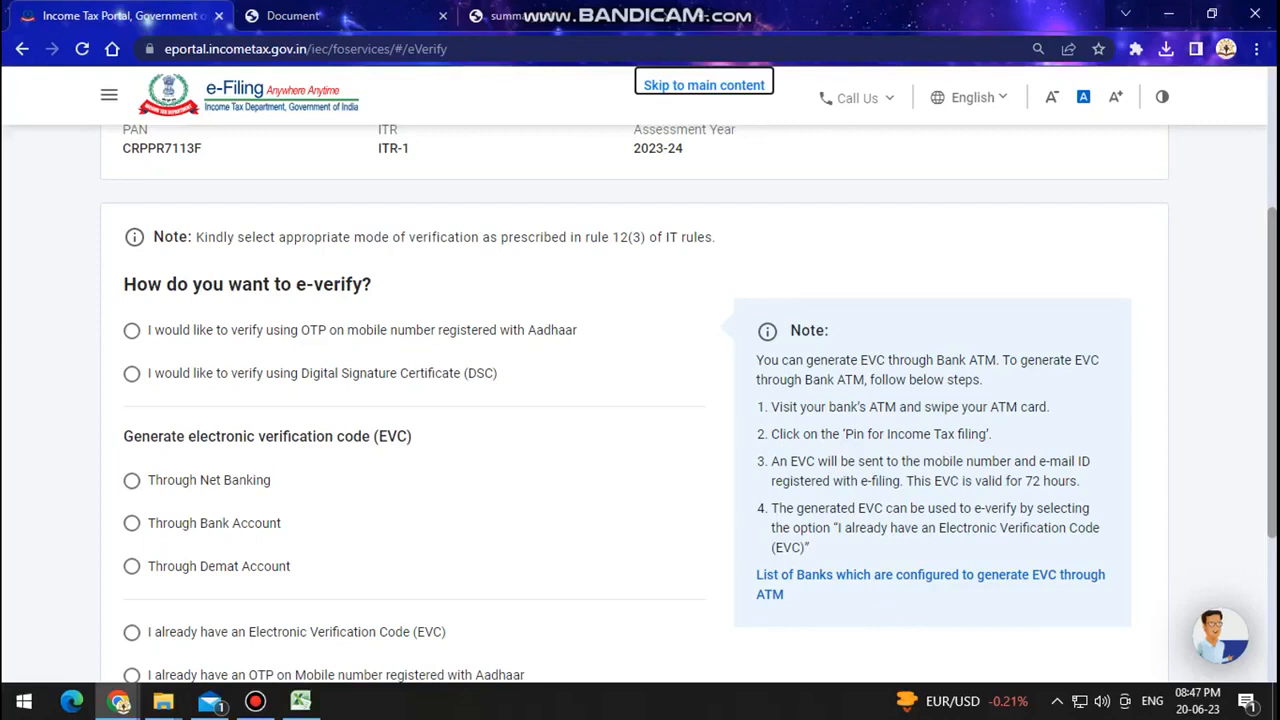
Step: Choose e-verification by OTP on the mobile number registered with Aadhaar, agree to validate the Aadhaar details and generate the OTP
{"action": "scroll", "coordinate": [640, 400], "scroll_direction": "down", "scroll_amount": 1}
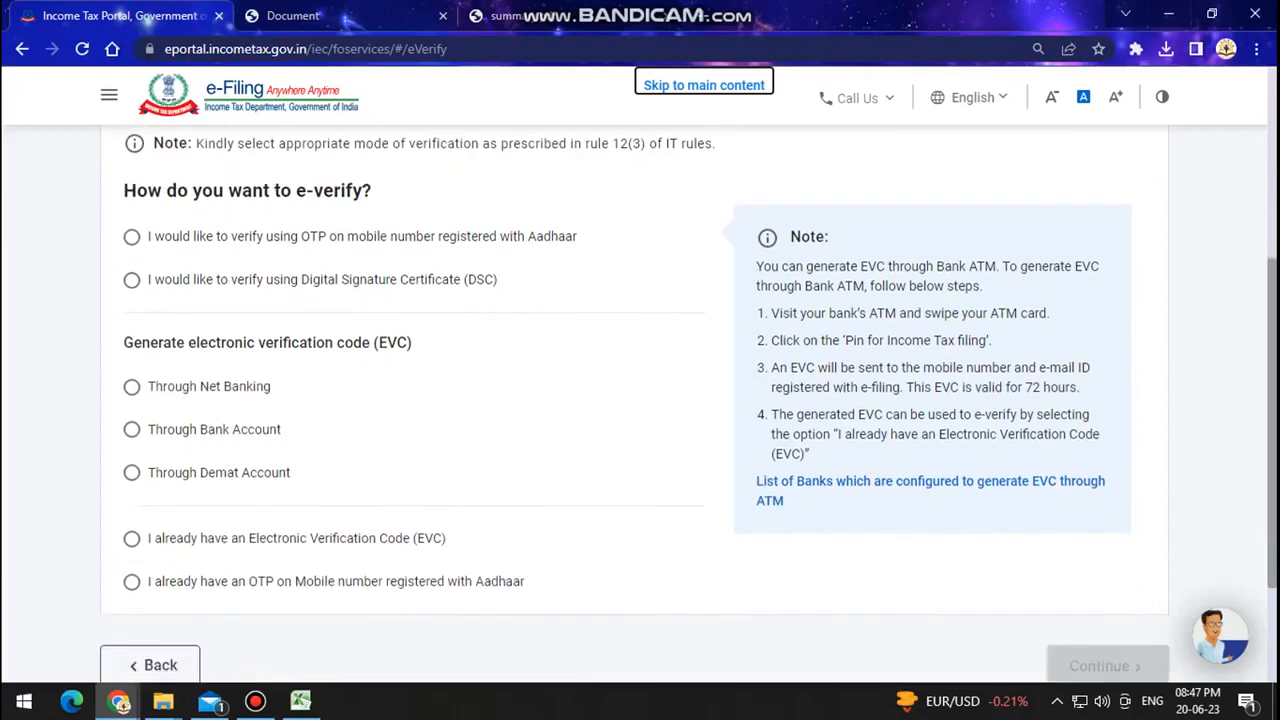
{"action": "scroll", "coordinate": [640, 400], "scroll_direction": "up", "scroll_amount": 1}
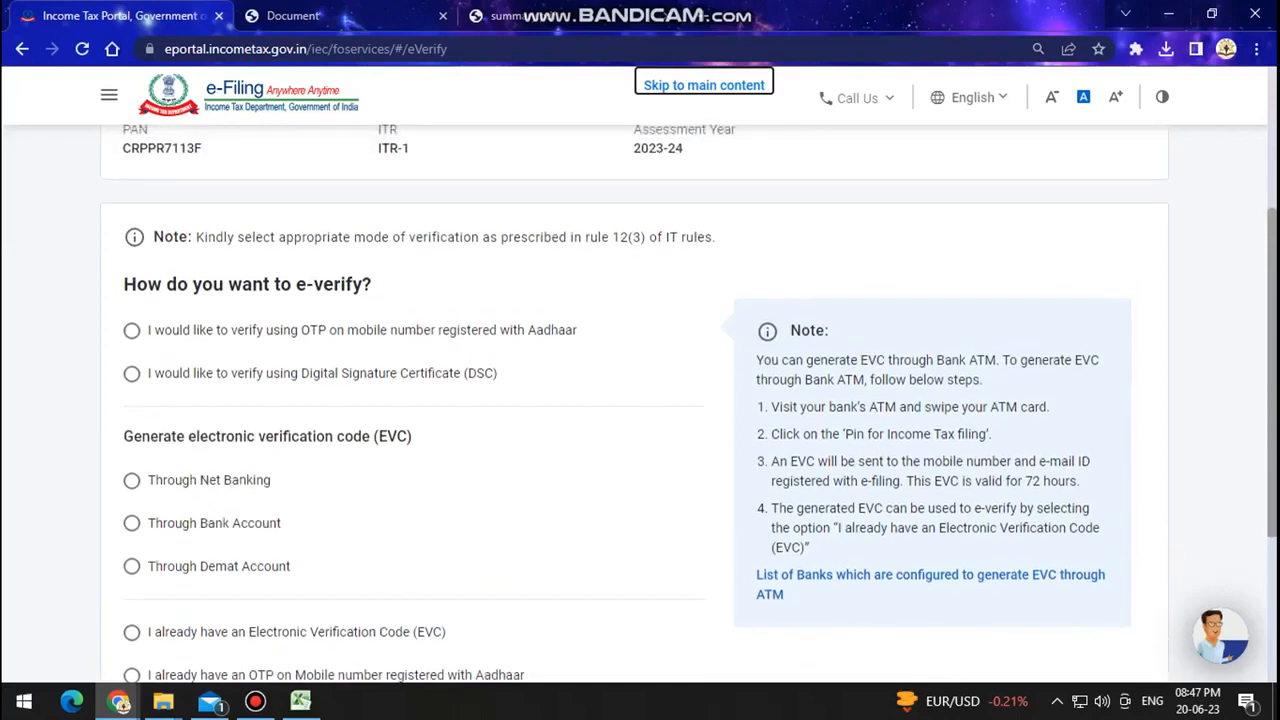
{"action": "scroll", "coordinate": [640, 400], "scroll_direction": "down", "scroll_amount": 1}
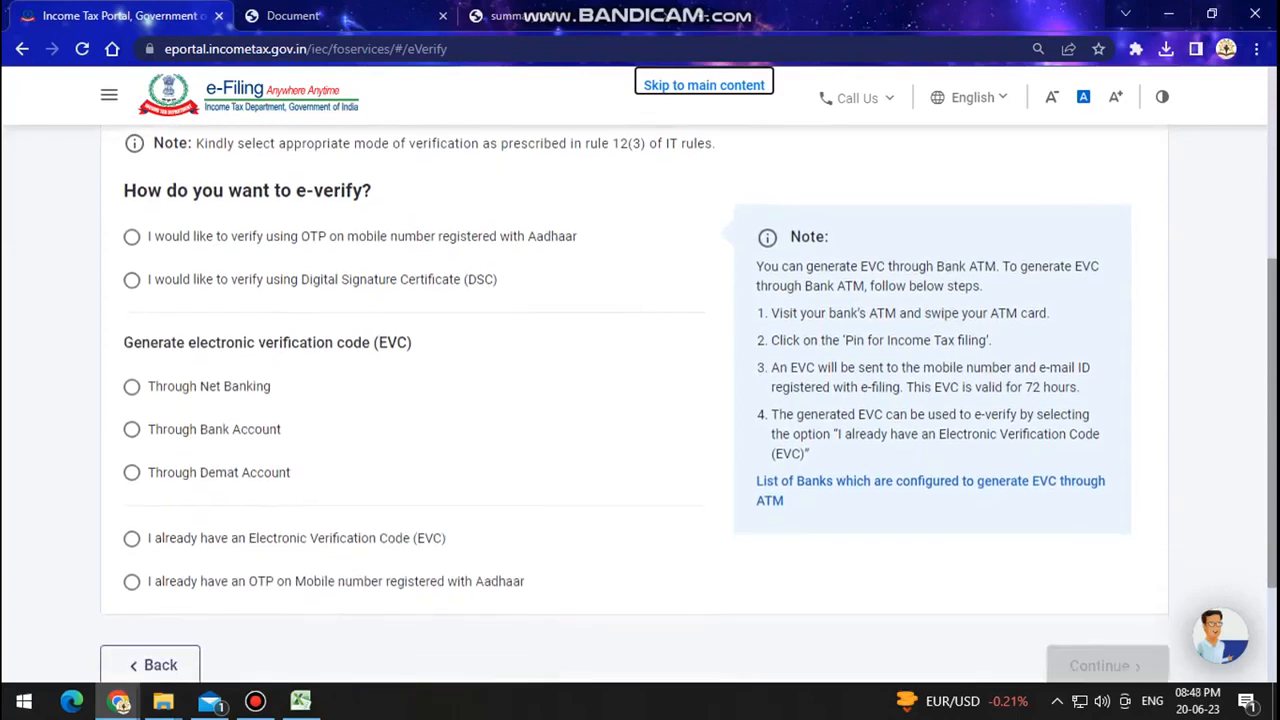
{"action": "scroll", "coordinate": [640, 400], "scroll_direction": "up", "scroll_amount": 2}
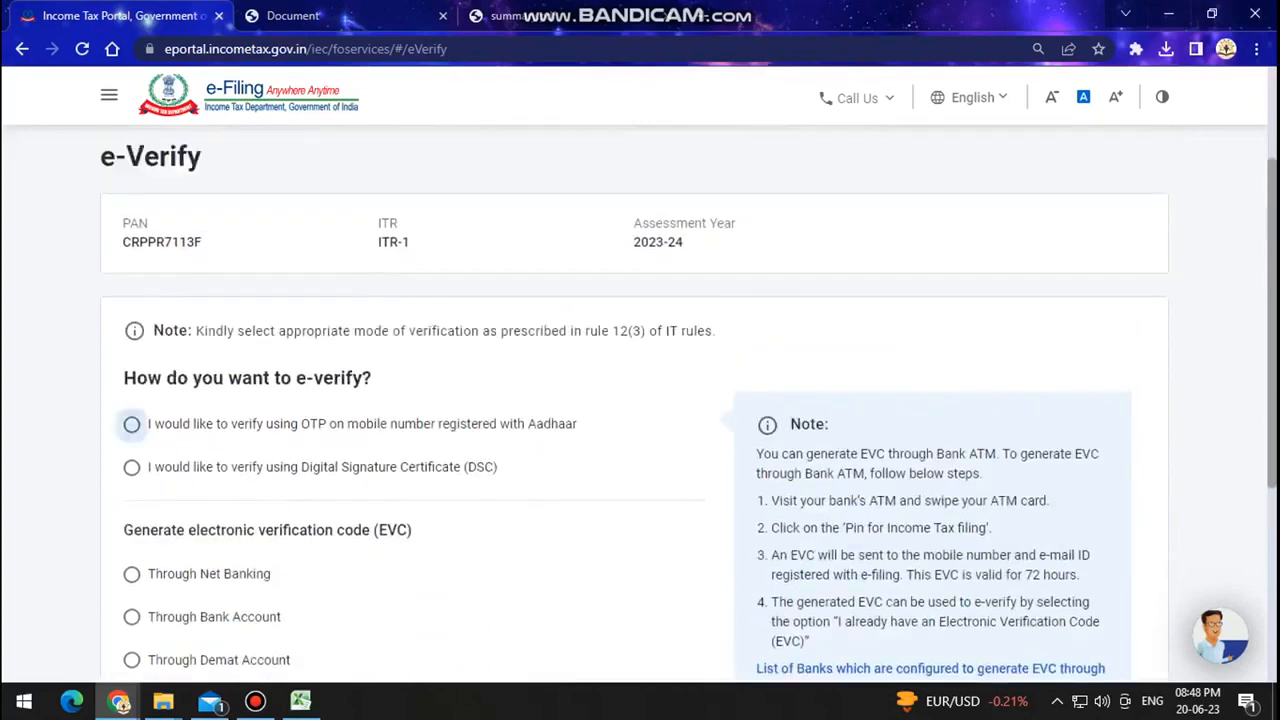
{"action": "left_click", "coordinate": [131, 423]}
{"action": "scroll", "coordinate": [131, 423], "scroll_direction": "down", "scroll_amount": 3}
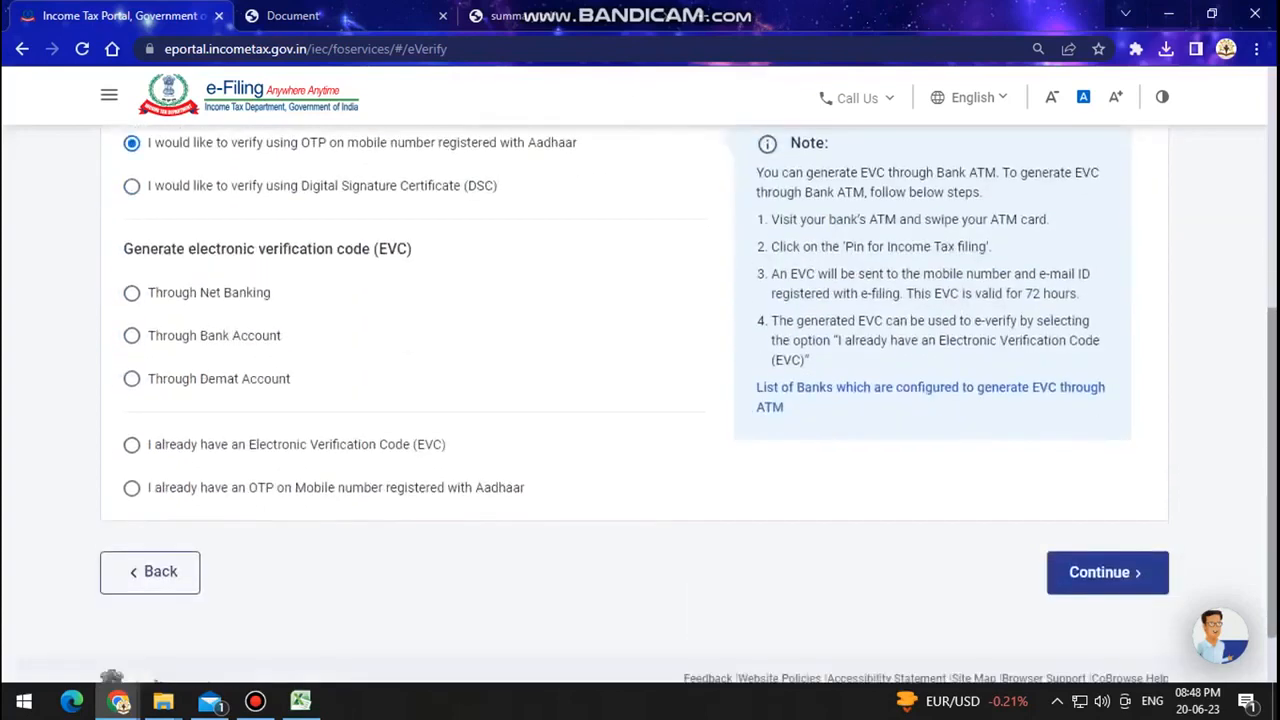
{"action": "left_click", "coordinate": [1105, 572]}
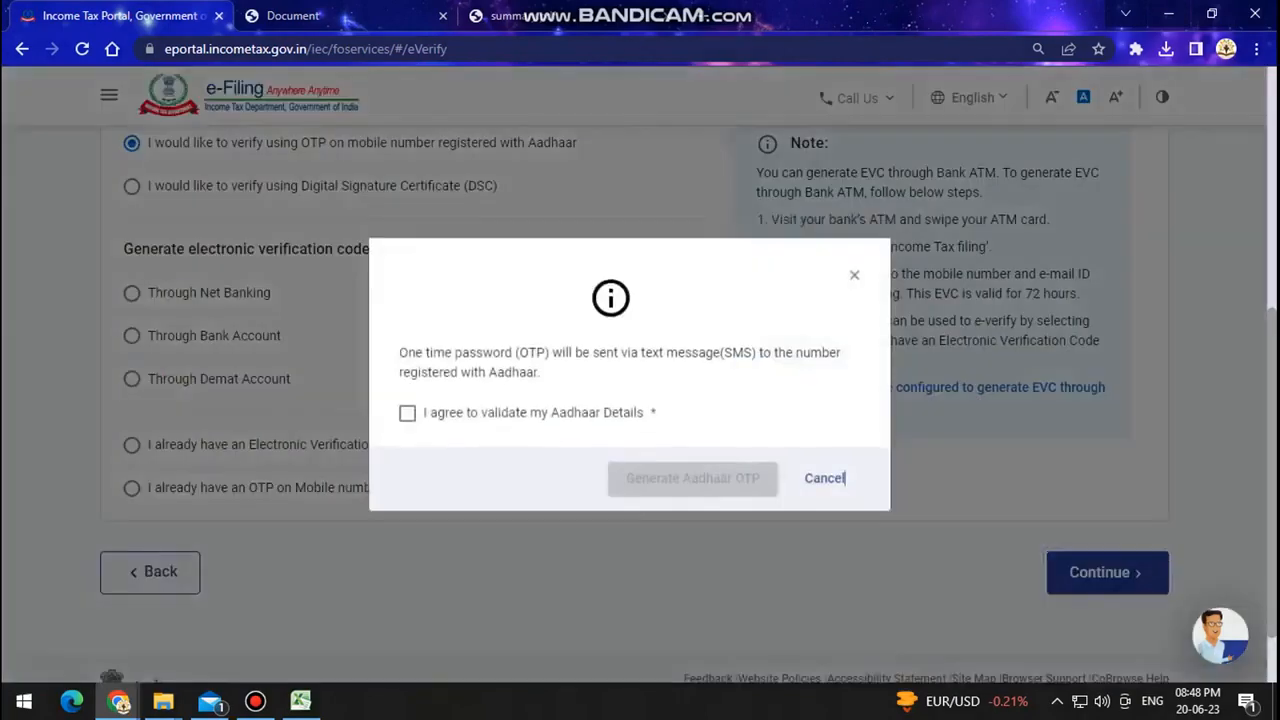
{"action": "left_click", "coordinate": [407, 413]}
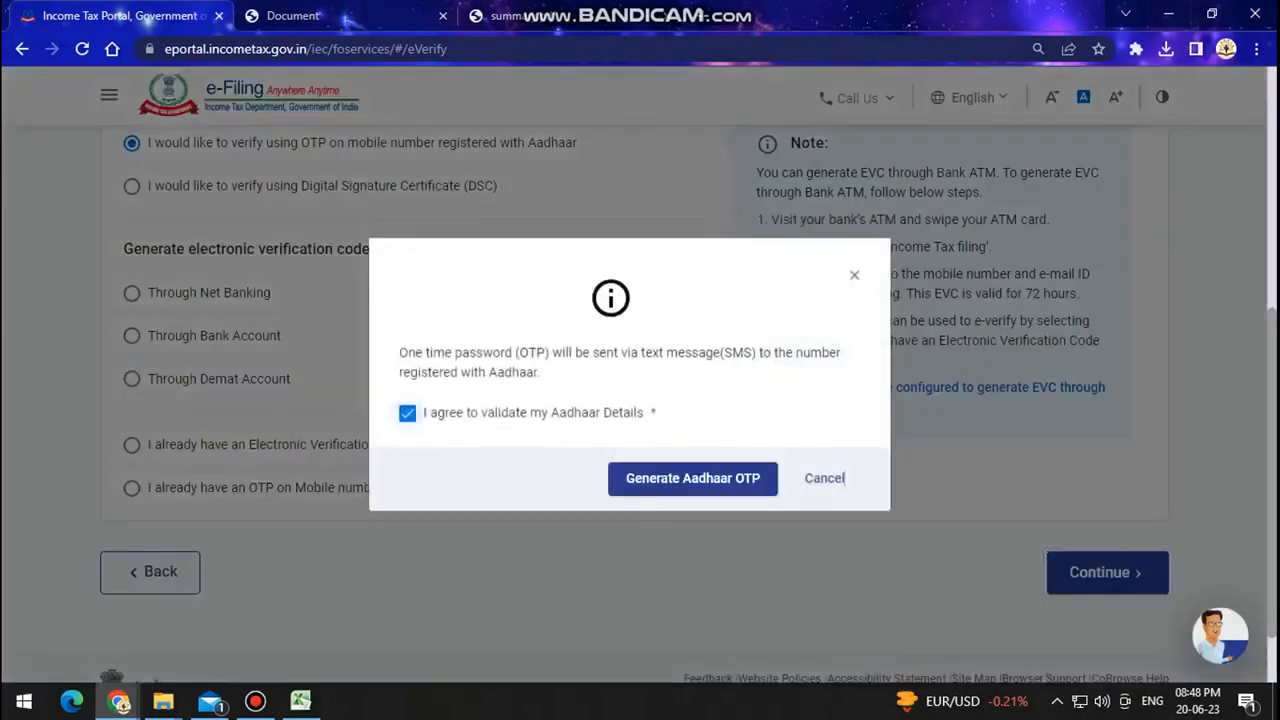
{"action": "left_click", "coordinate": [692, 478]}
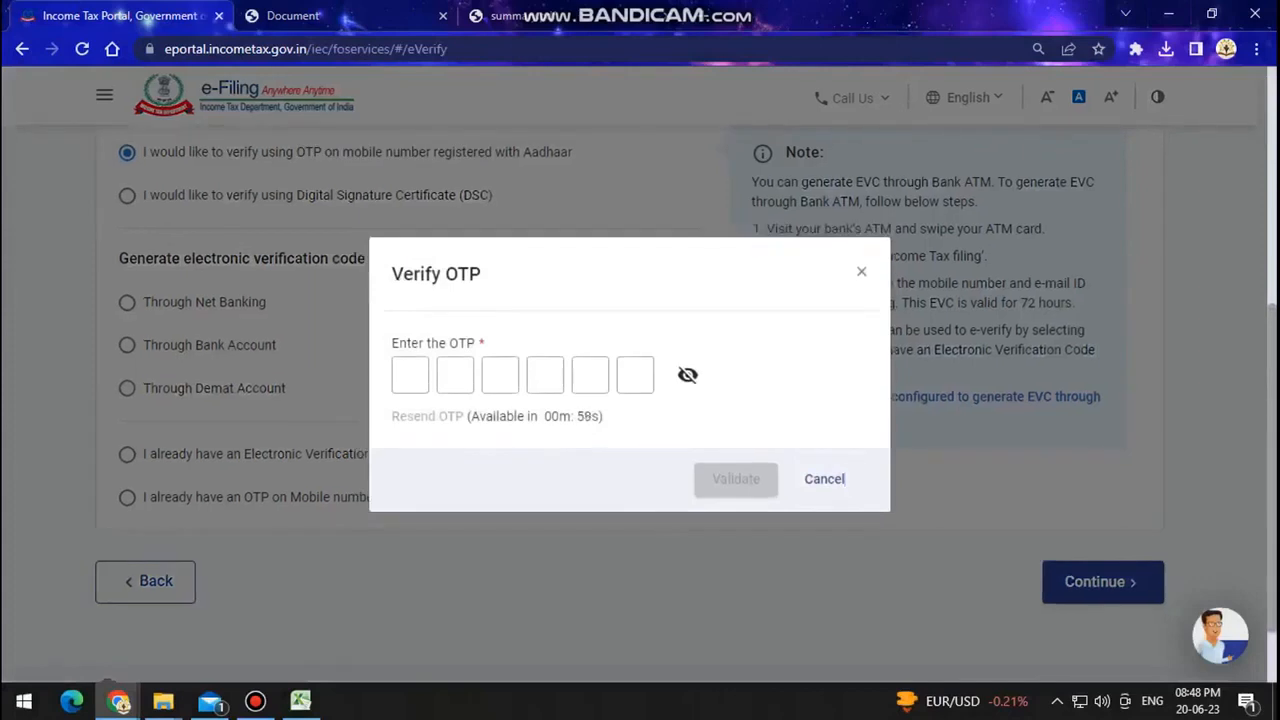
Step: Enter and validate the Aadhaar OTP, and confirm the submission of the return
{"action": "left_click", "coordinate": [410, 375]}
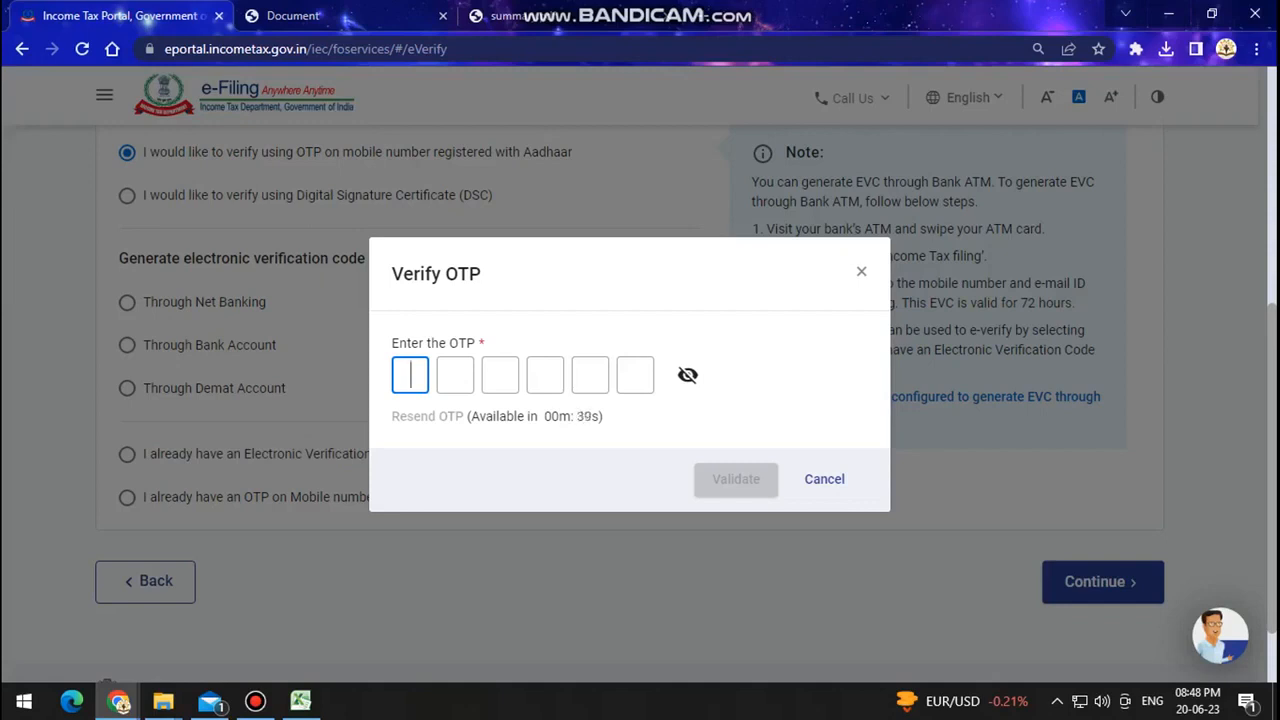
{"action": "type", "text": "••••••"}
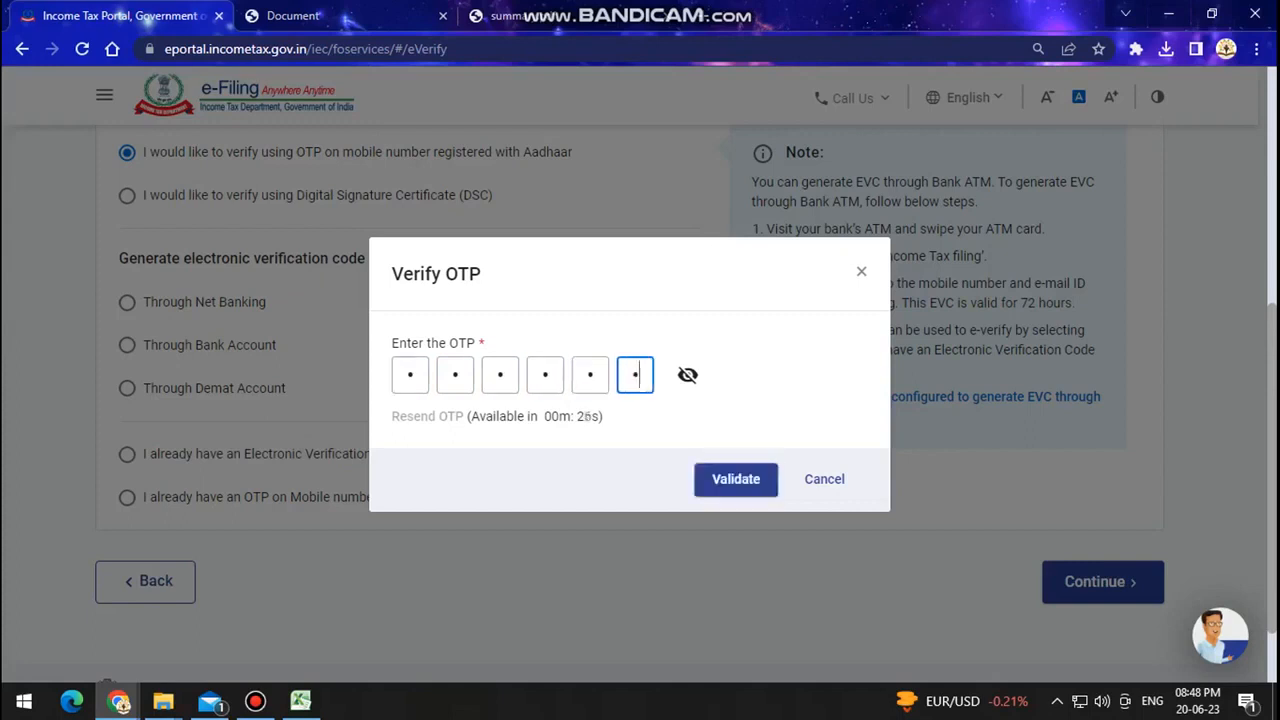
{"action": "left_click", "coordinate": [736, 479]}
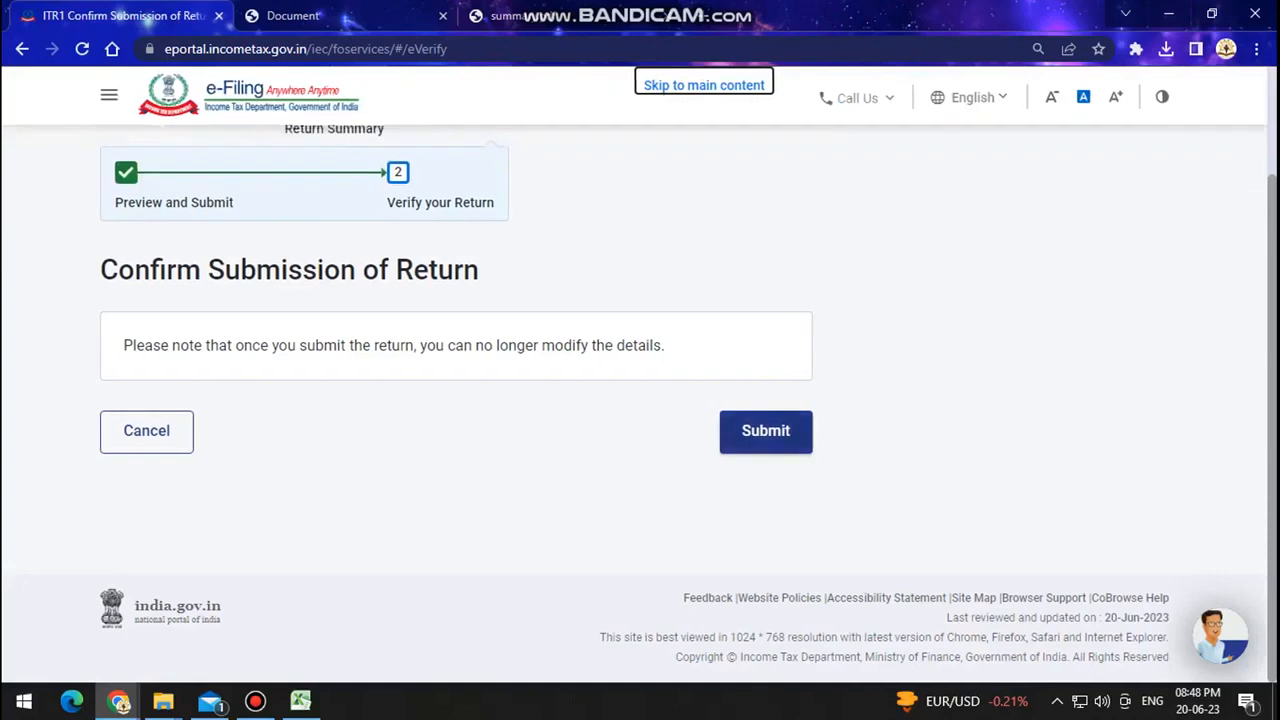
{"action": "left_click", "coordinate": [766, 431]}
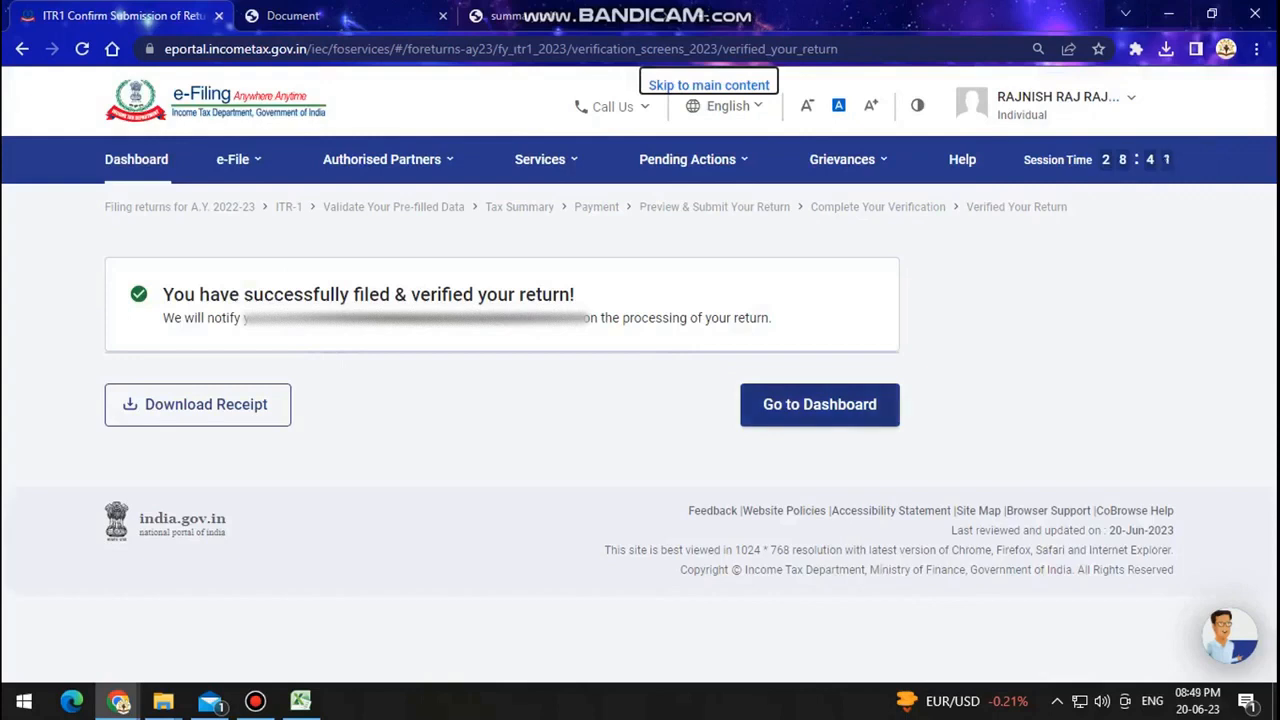
Step: Download the filing receipt as a PDF under its suggested name and open it to review the ITR-1 acknowledgement
{"action": "left_click", "coordinate": [268, 404]}
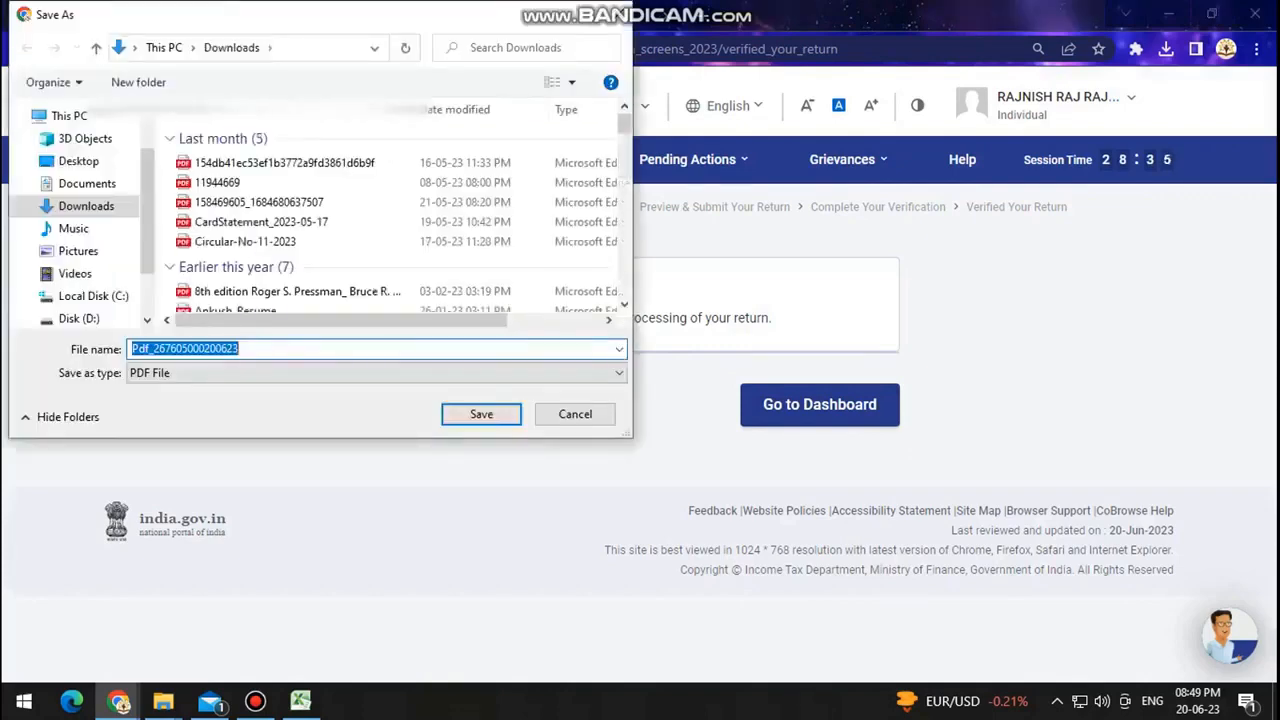
{"action": "key", "text": "Return"}
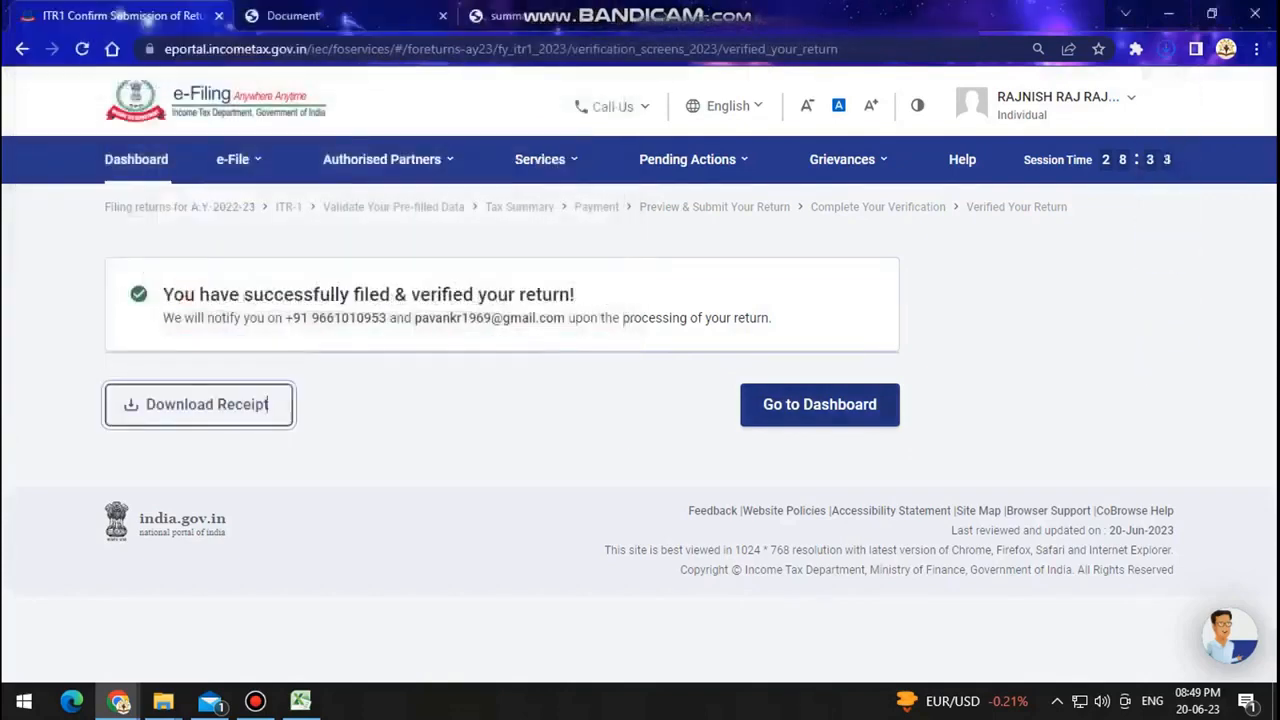
{"action": "left_click", "coordinate": [998, 89]}
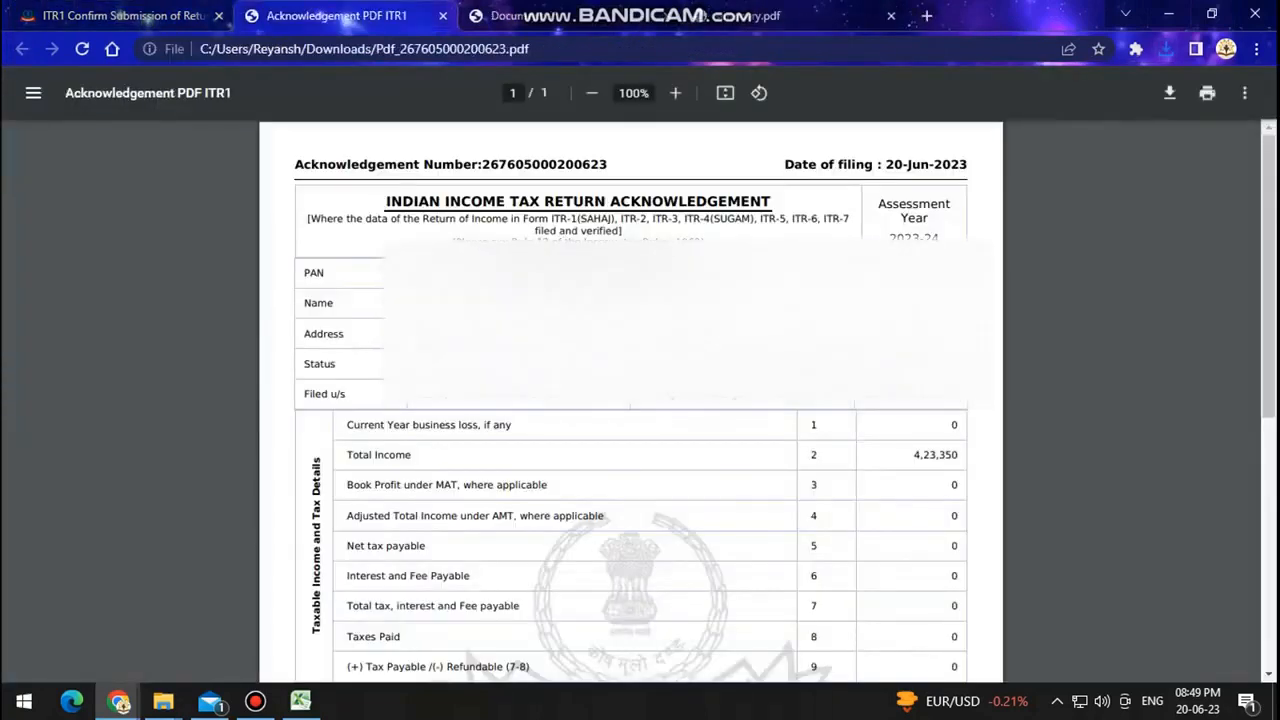
{"action": "scroll", "coordinate": [631, 400], "scroll_direction": "down", "scroll_amount": 5}
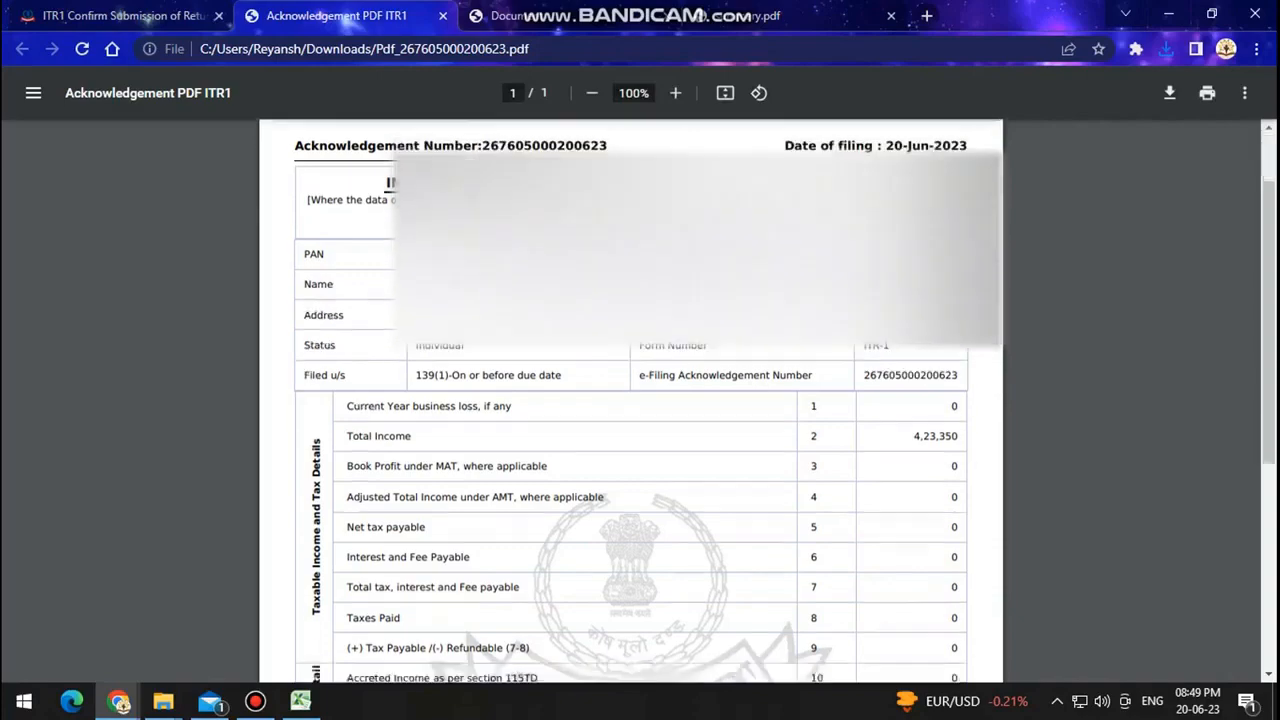
{"action": "scroll", "coordinate": [631, 400], "scroll_direction": "up", "scroll_amount": 4}
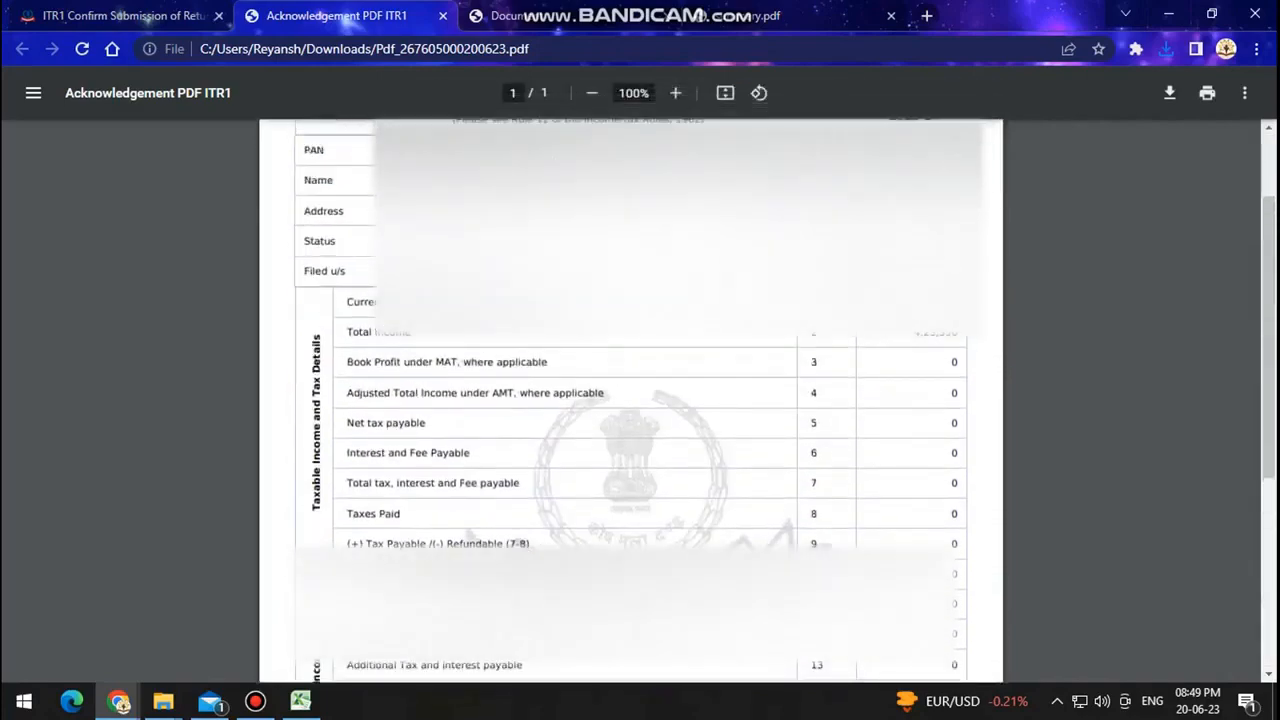